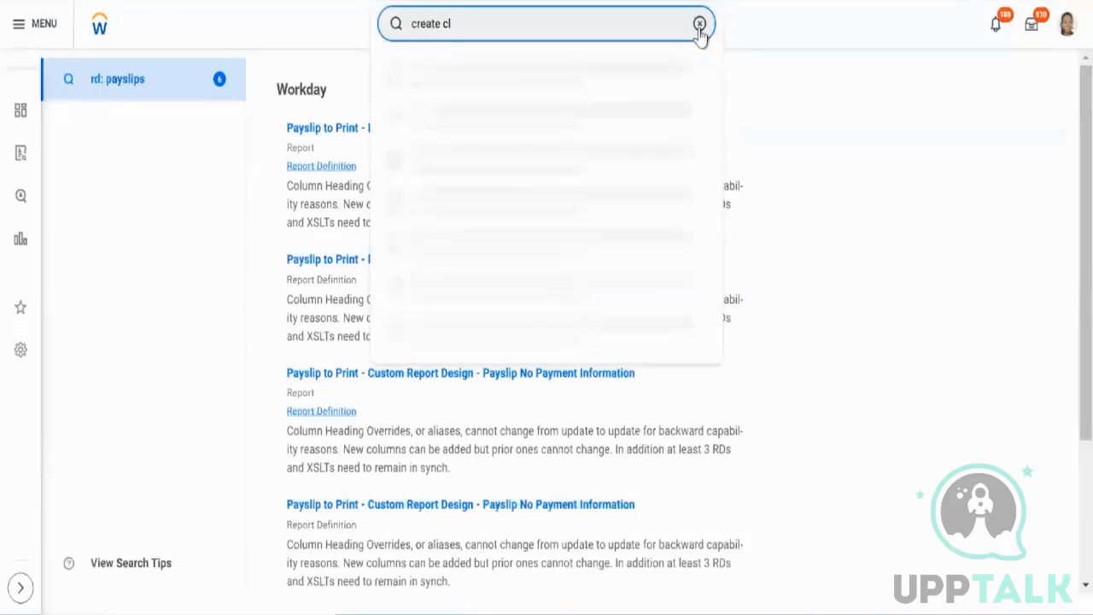
Search for the Create Calculated Field task and open it.
type("alc")
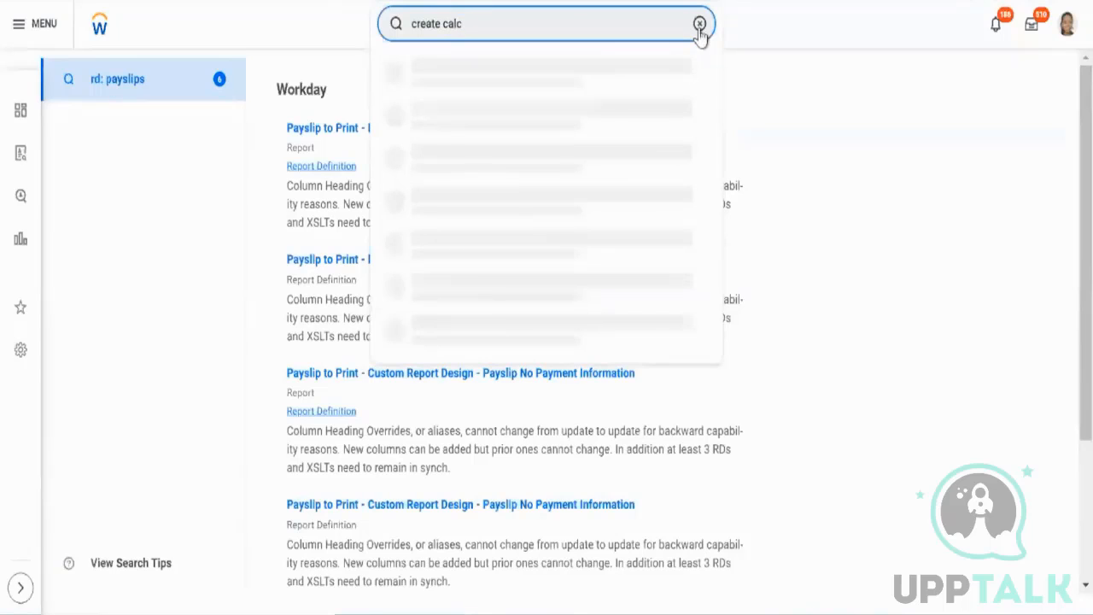
left_click(584, 77)
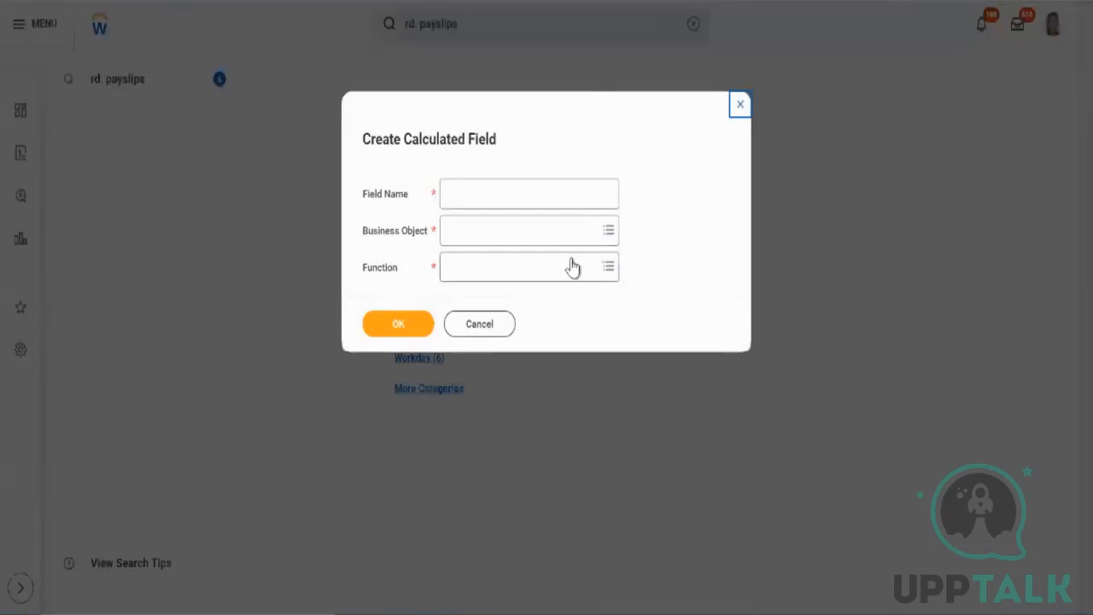
Browse the list of available functions for the calculated field.
left_click(572, 261)
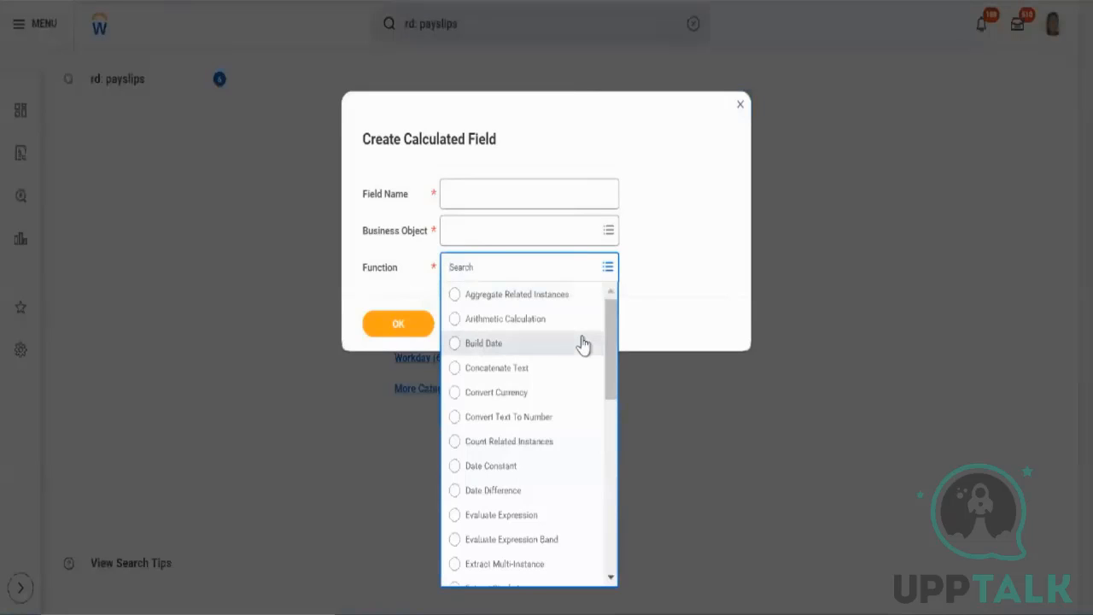
scroll(582, 345, "down", 2)
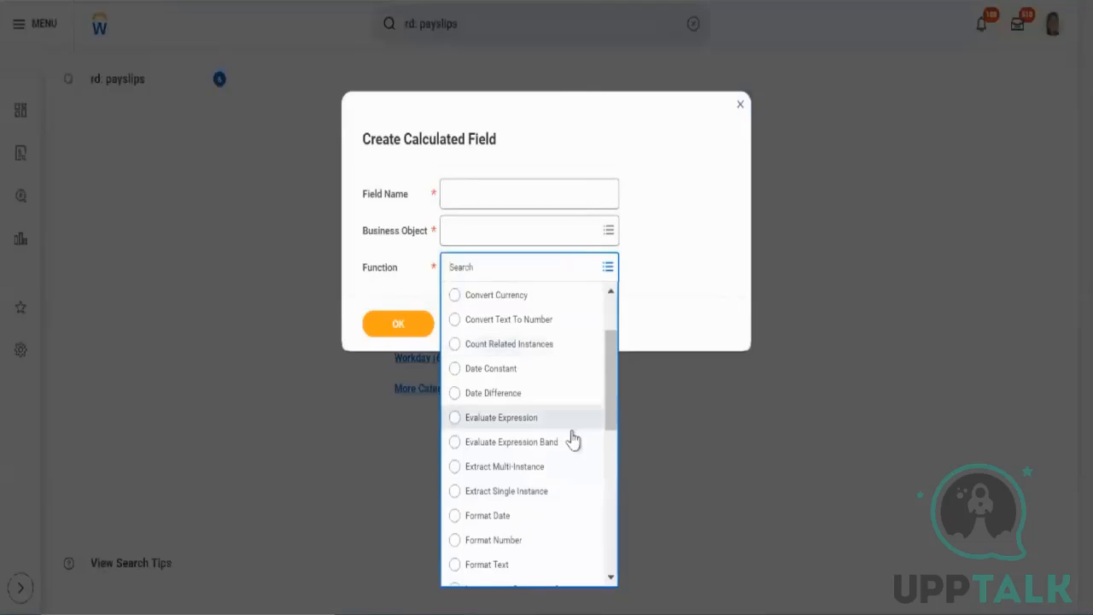
scroll(573, 440, "down", 1)
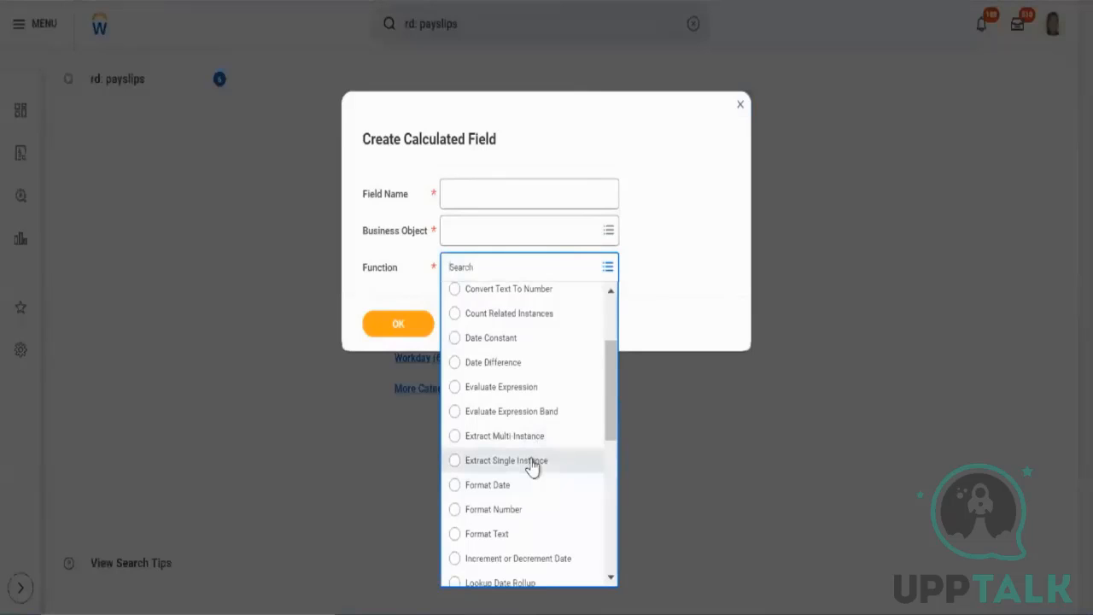
scroll(531, 466, "down", 5)
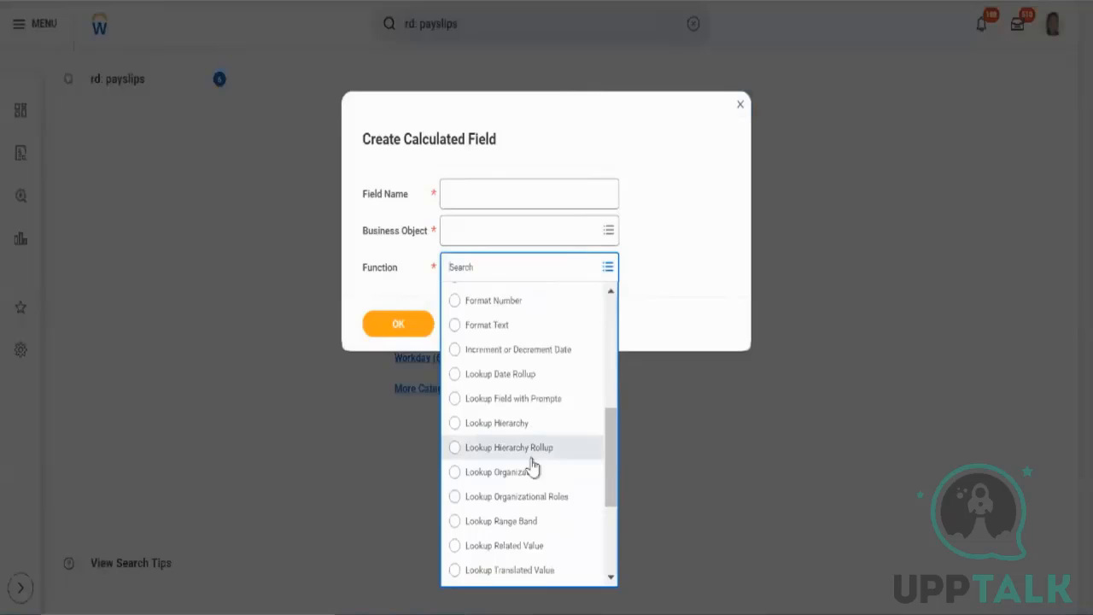
scroll(531, 521, "down", 3)
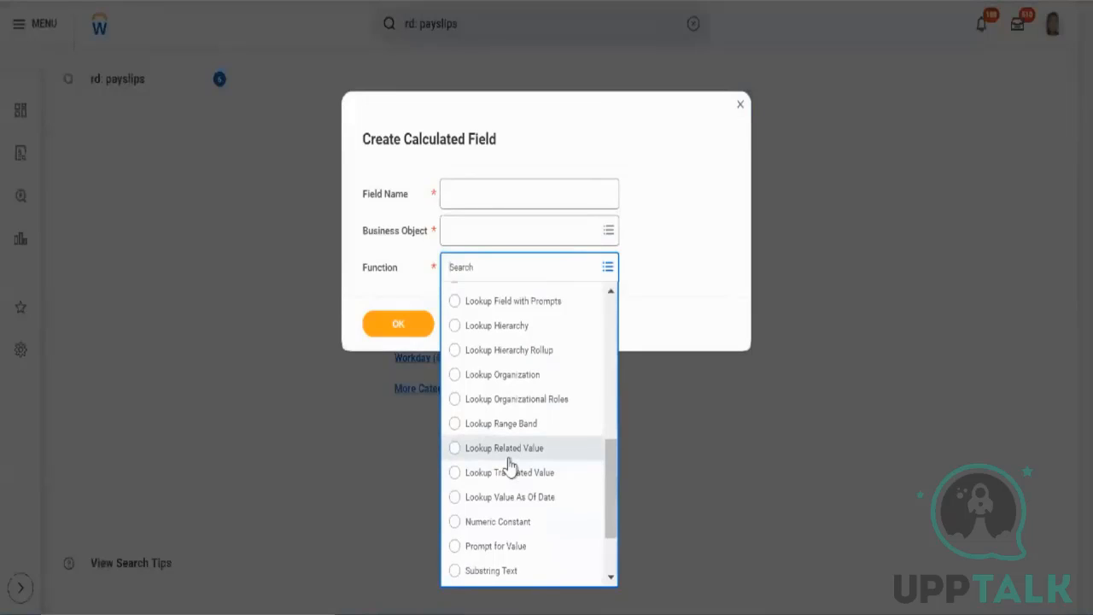
scroll(510, 465, "up", 4)
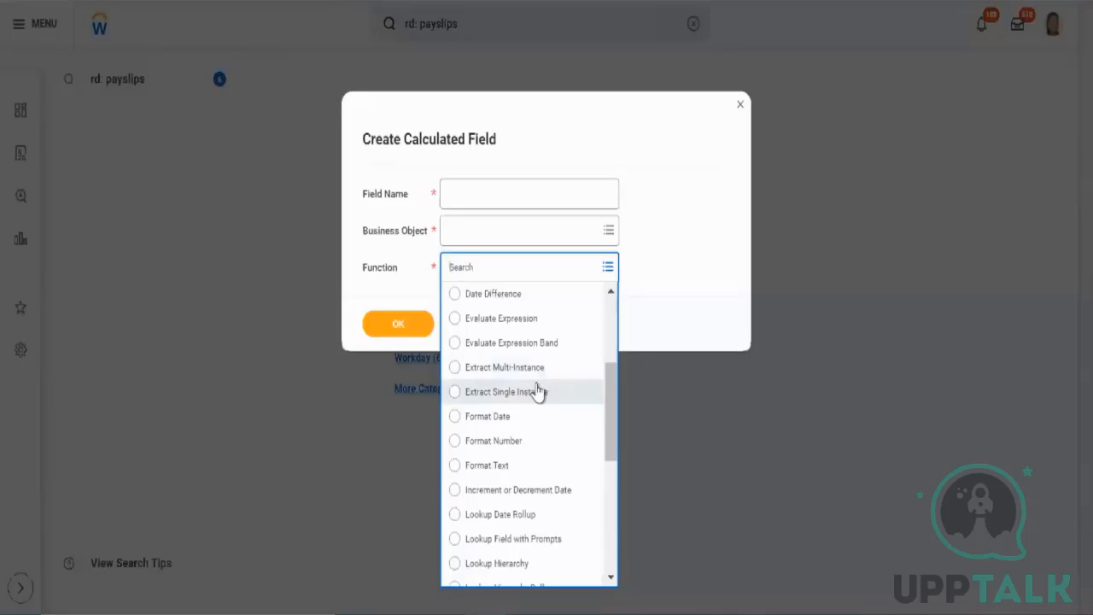
scroll(537, 391, "down", 1)
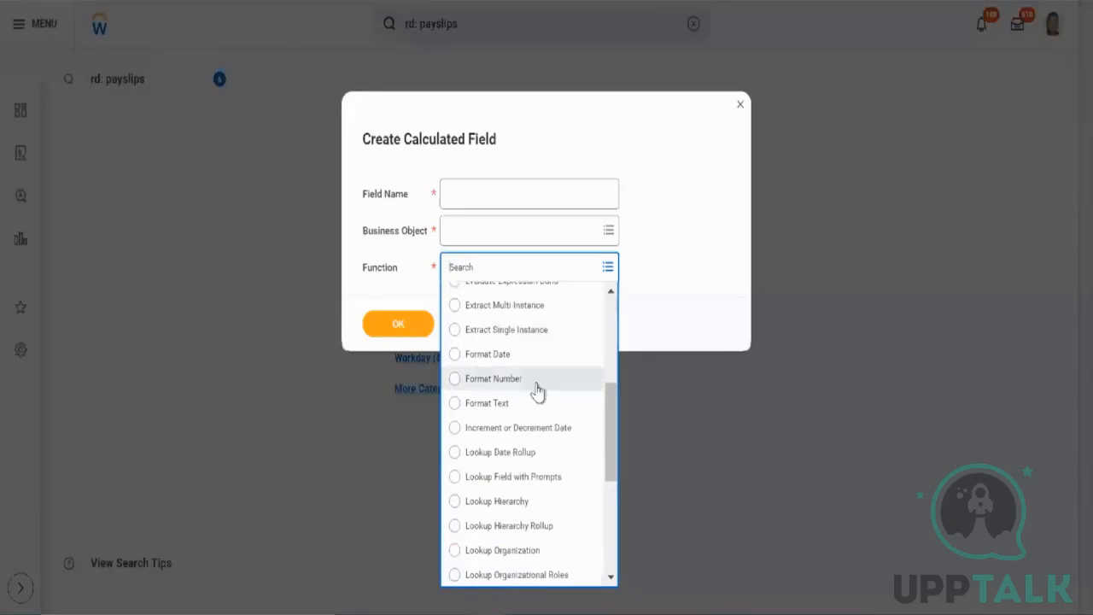
scroll(537, 391, "down", 1)
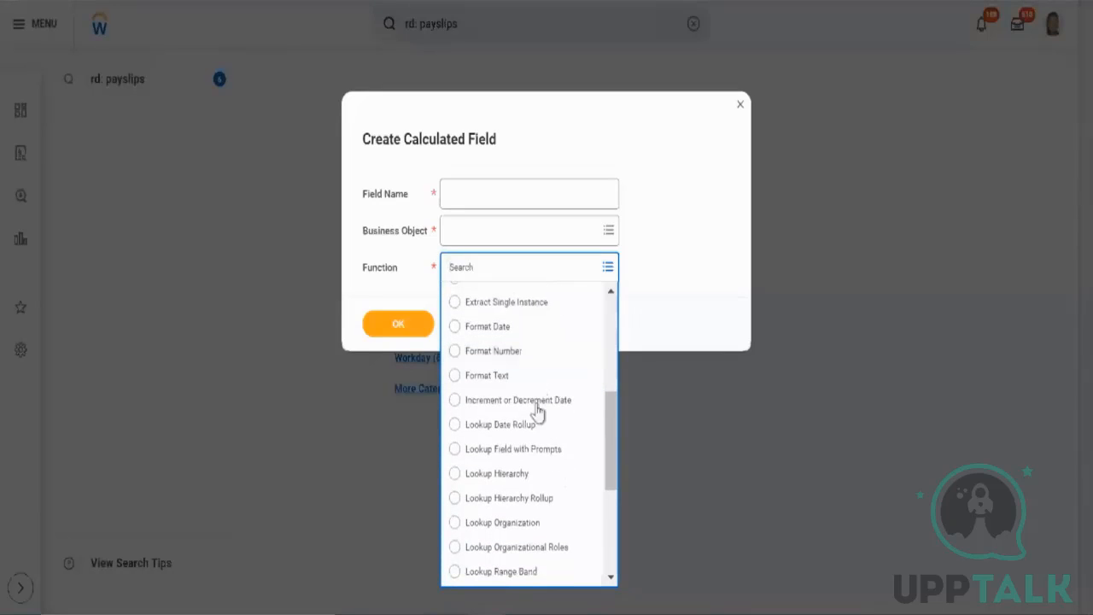
scroll(553, 509, "down", 3)
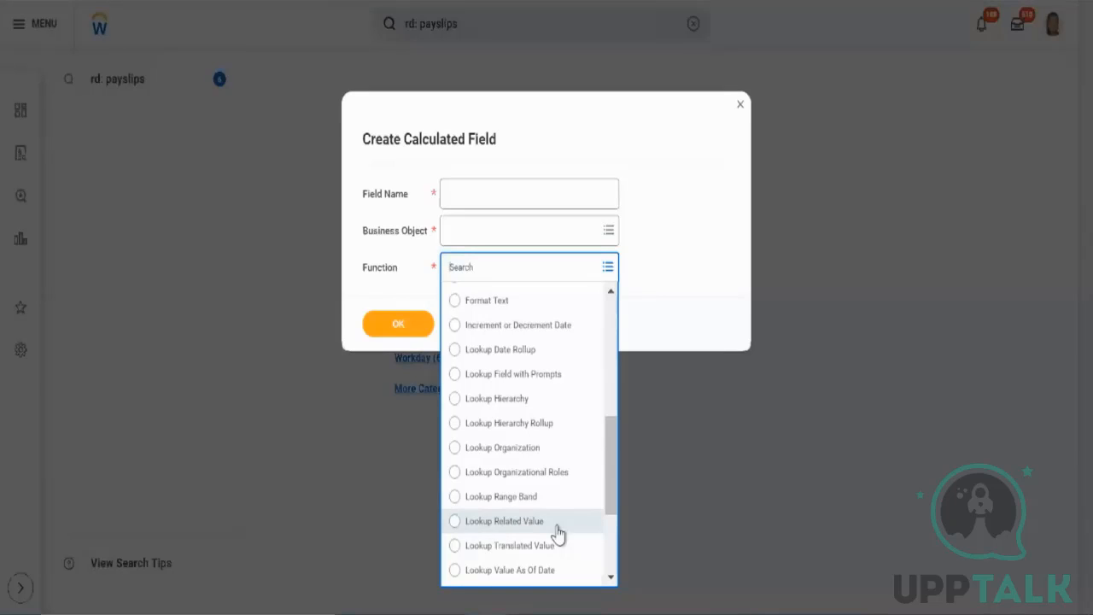
right_click(558, 533)
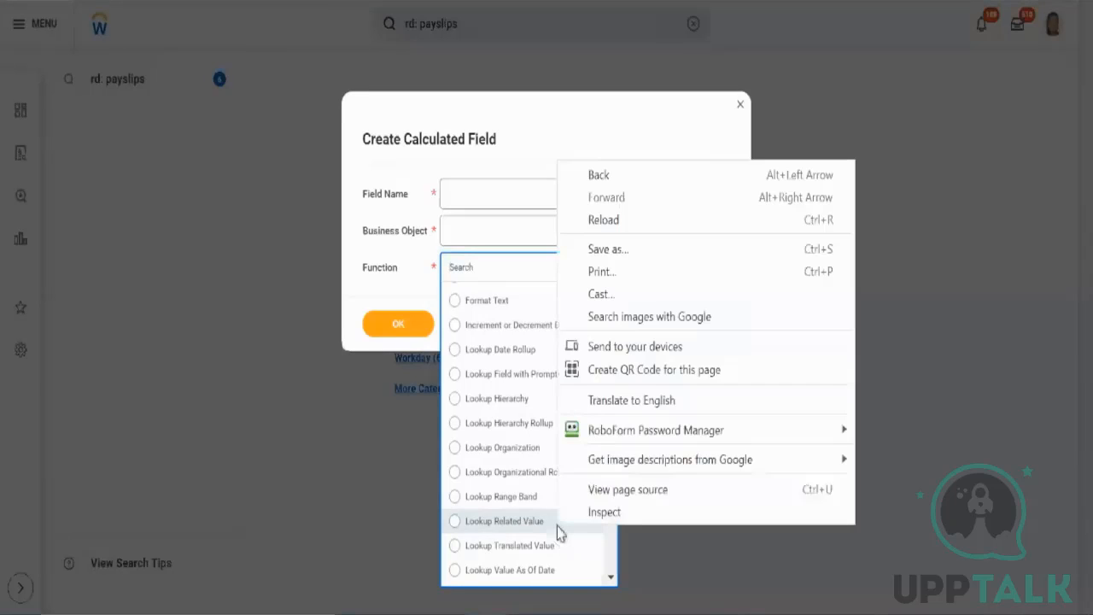
left_click(409, 162)
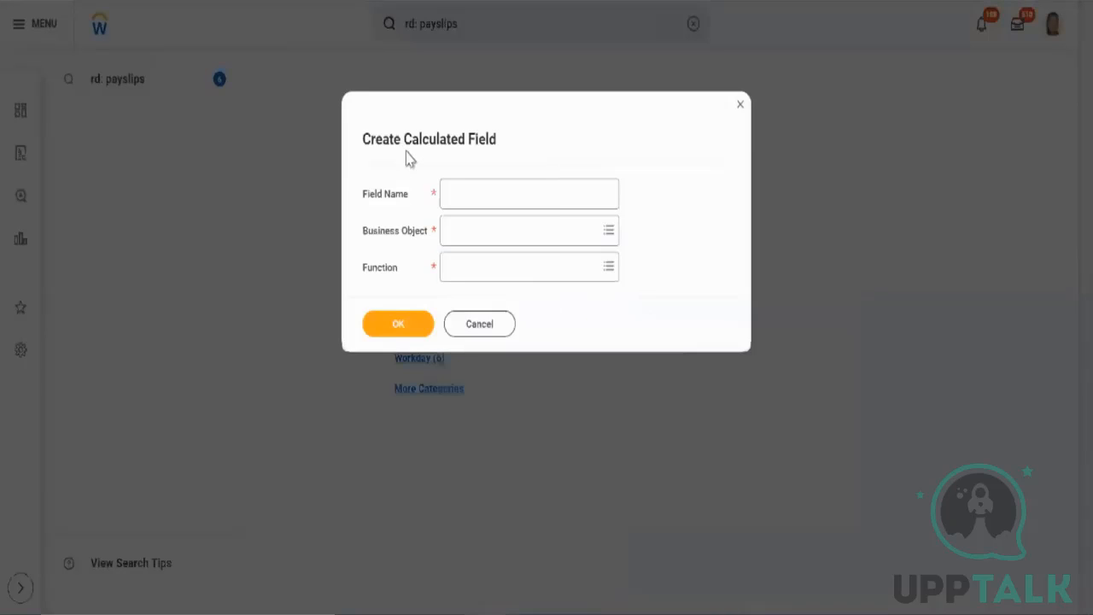
Set the function to Lookup Related Value.
left_click(490, 272)
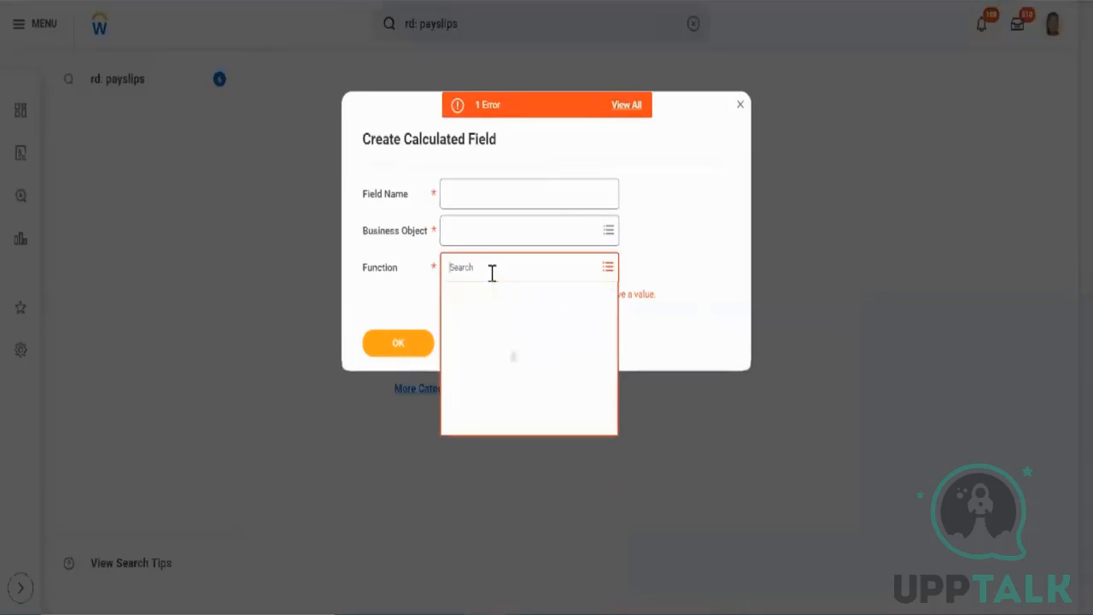
scroll(539, 475, "down", 5)
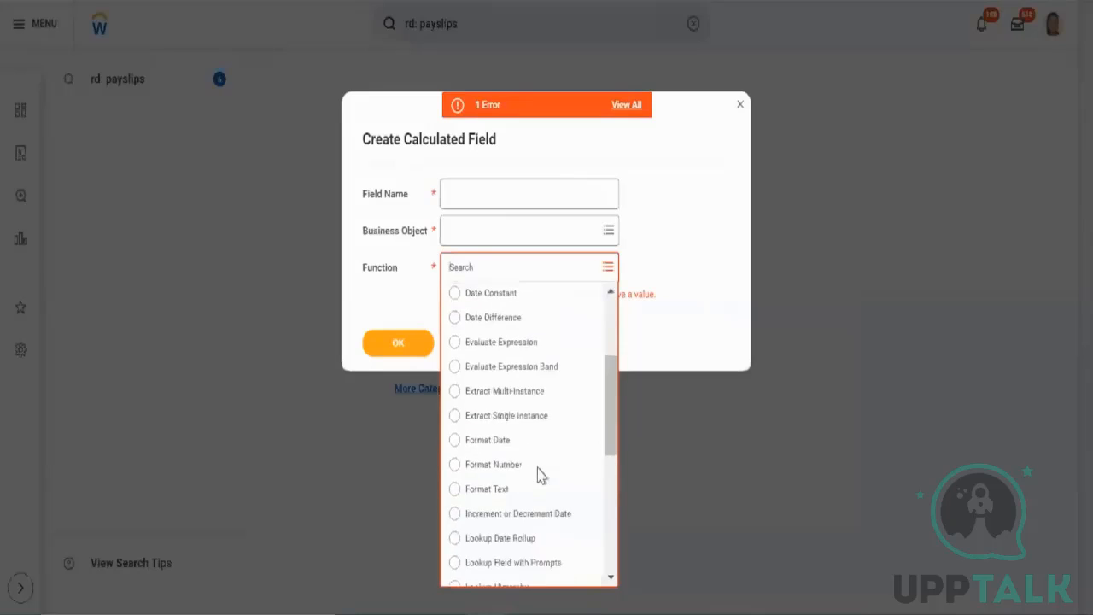
scroll(539, 475, "down", 3)
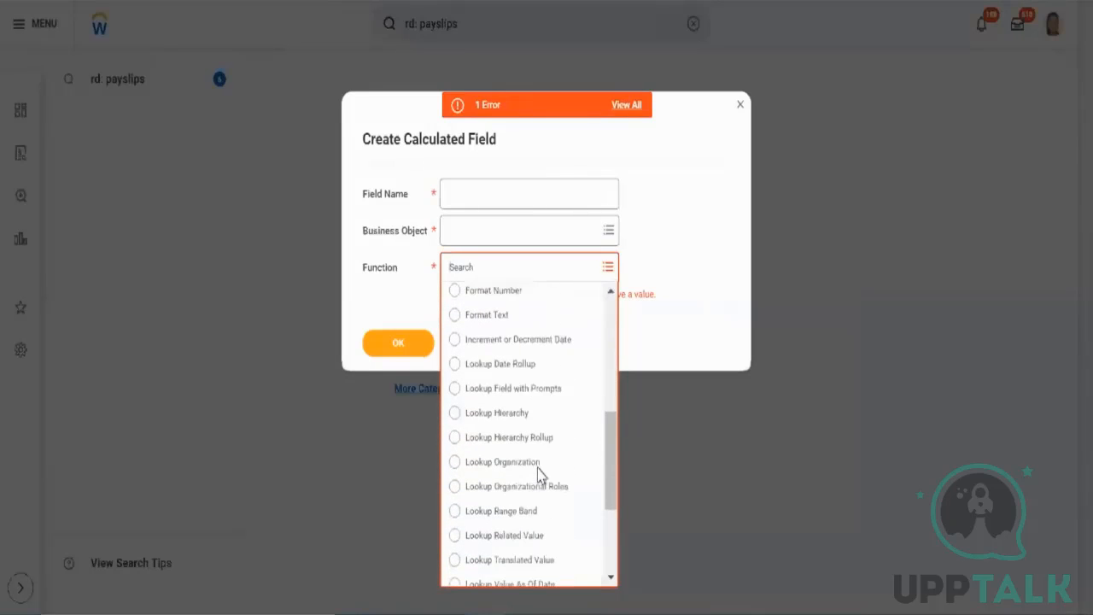
left_click(540, 536)
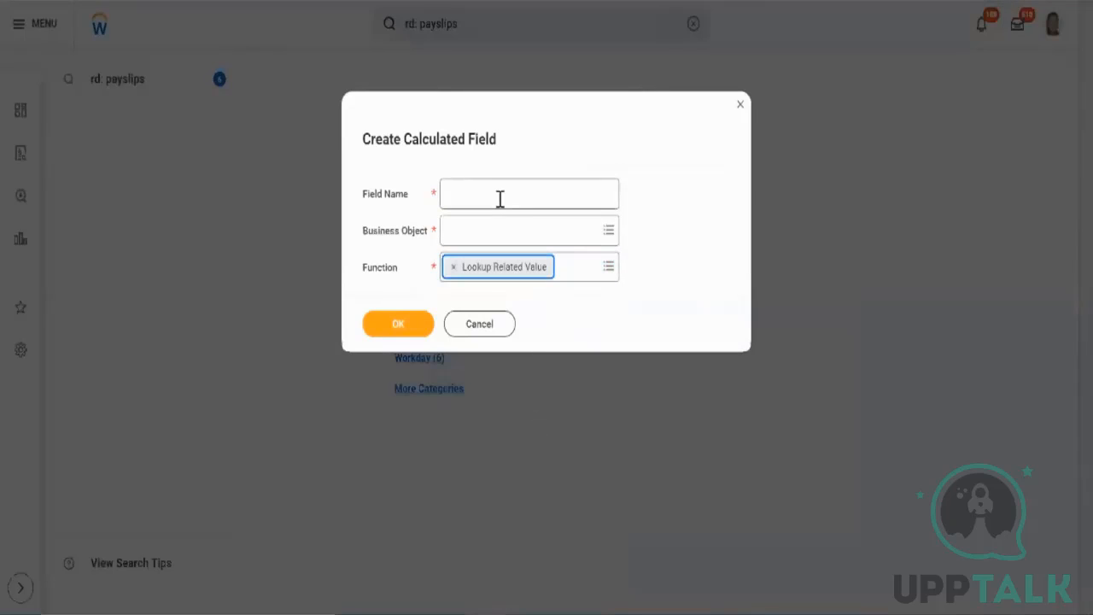
Enter a field name consisting of the author's name followed by _LRV.
triple_click(418, 141)
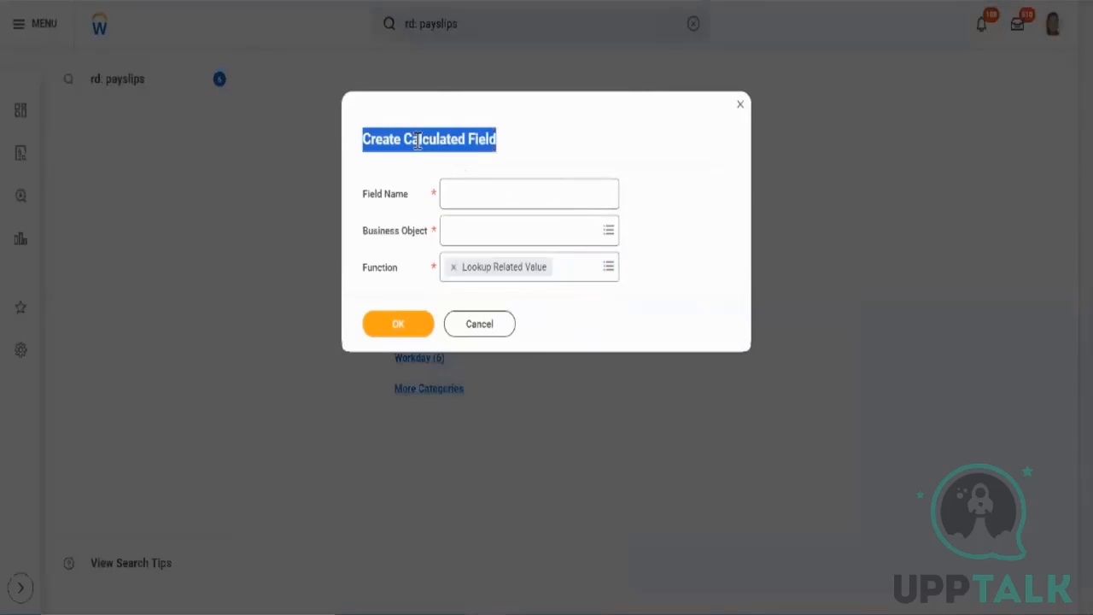
left_click(463, 198)
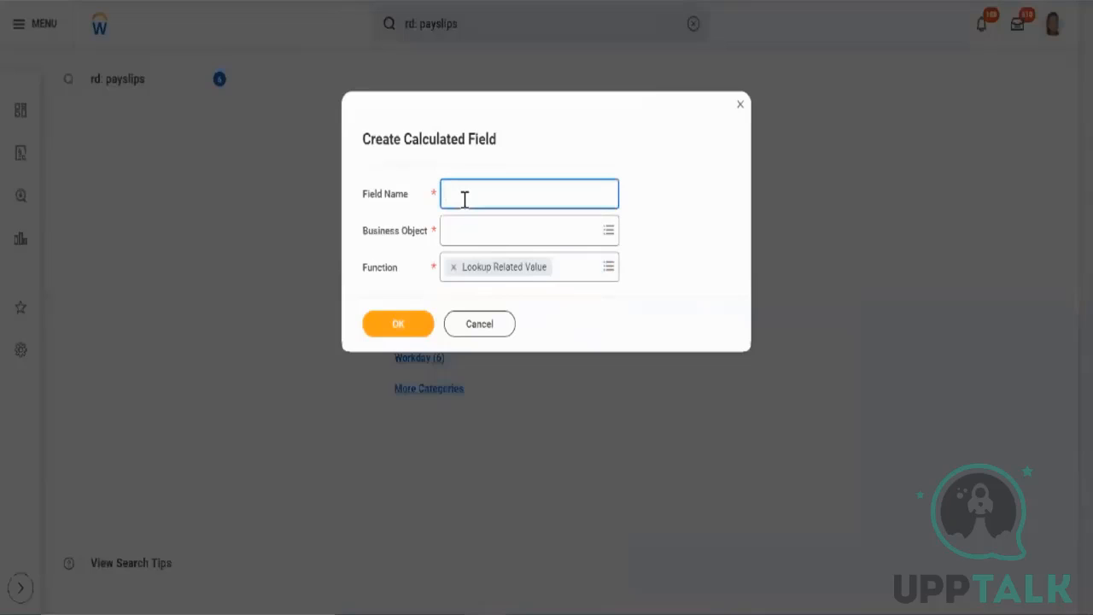
type("Test")
type(" Aryan")
key("BackSpace")
key("BackSpace")
key("BackSpace")
key("BackSpace")
key("BackSpace")
key("BackSpace")
key("BackSpace")
key("BackSpace")
key("BackSpace")
key("BackSpace")
type("Aryan_LRV")
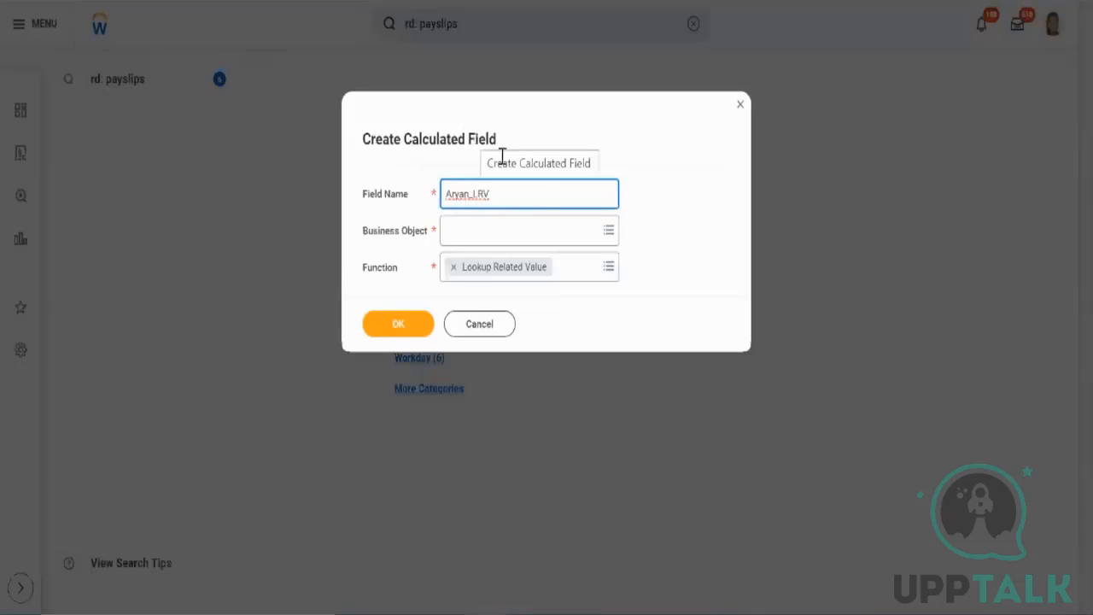
Reopen the function list to review the chosen Lookup Related Value option.
left_click(570, 268)
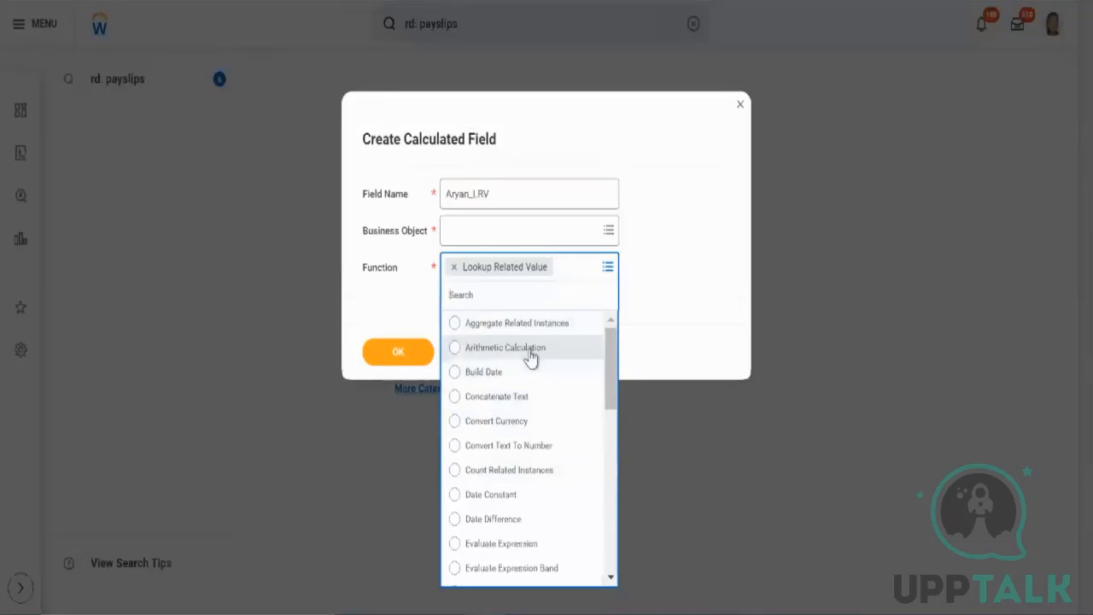
left_click(673, 246)
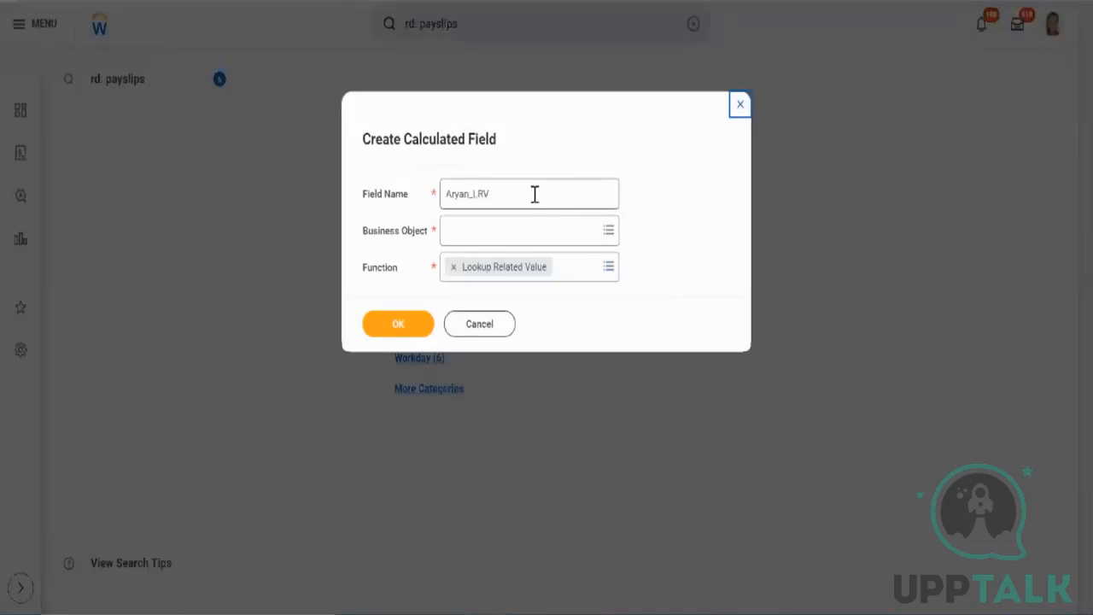
left_click(568, 266)
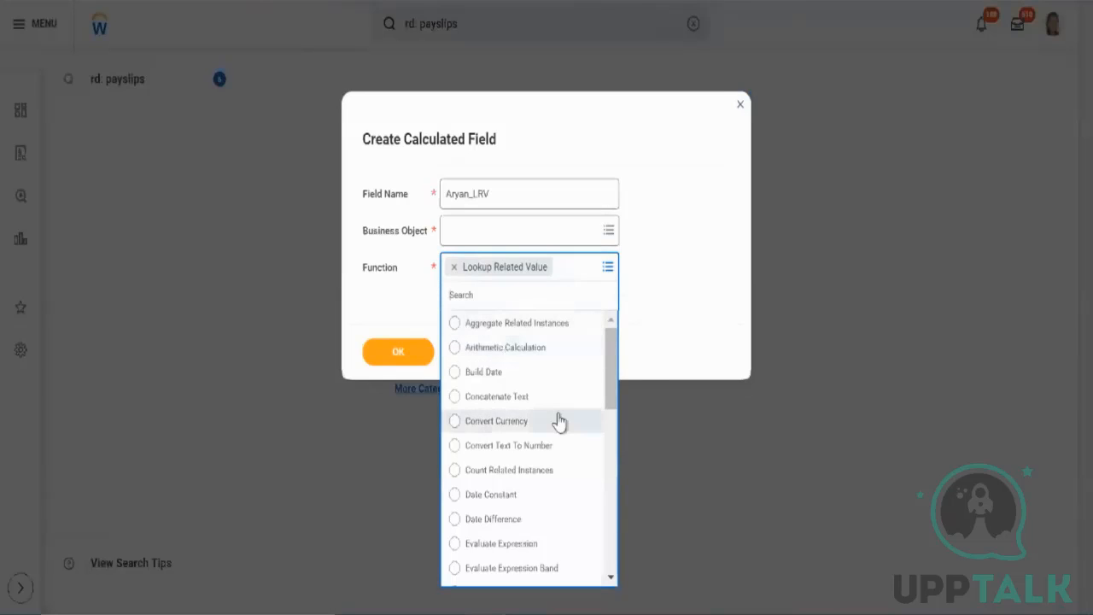
scroll(559, 421, "down", 5)
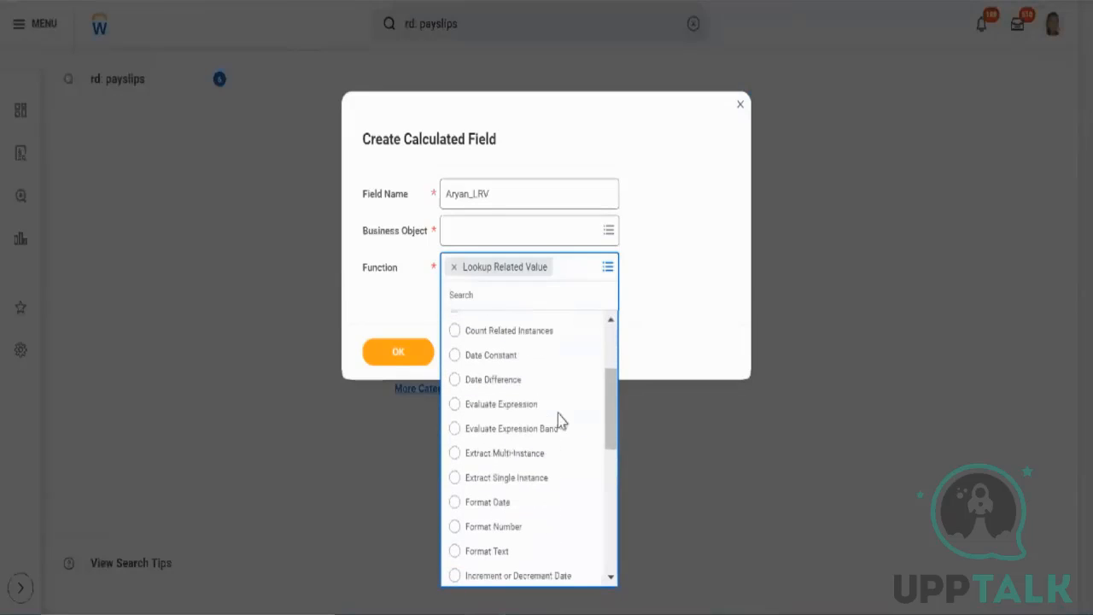
scroll(560, 421, "down", 5)
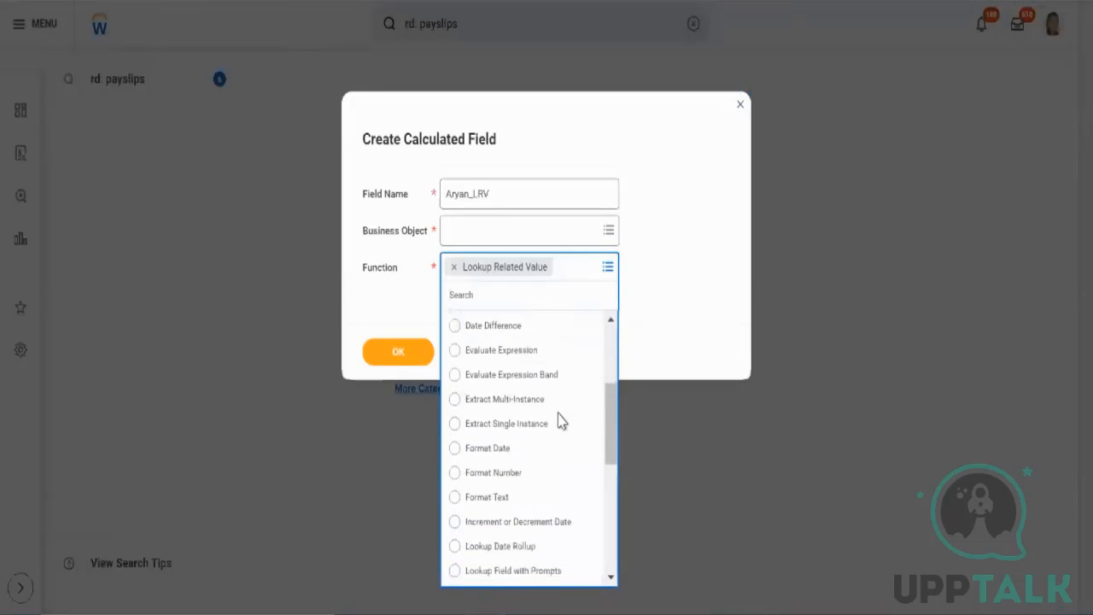
scroll(560, 421, "down", 2)
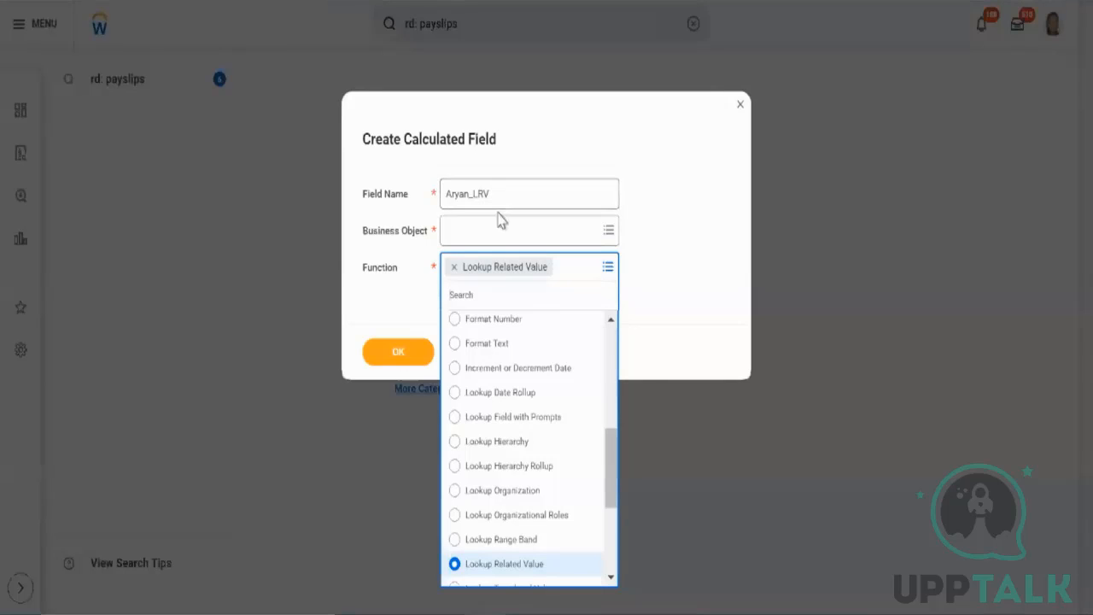
Set the business object to Worker.
left_click(504, 230)
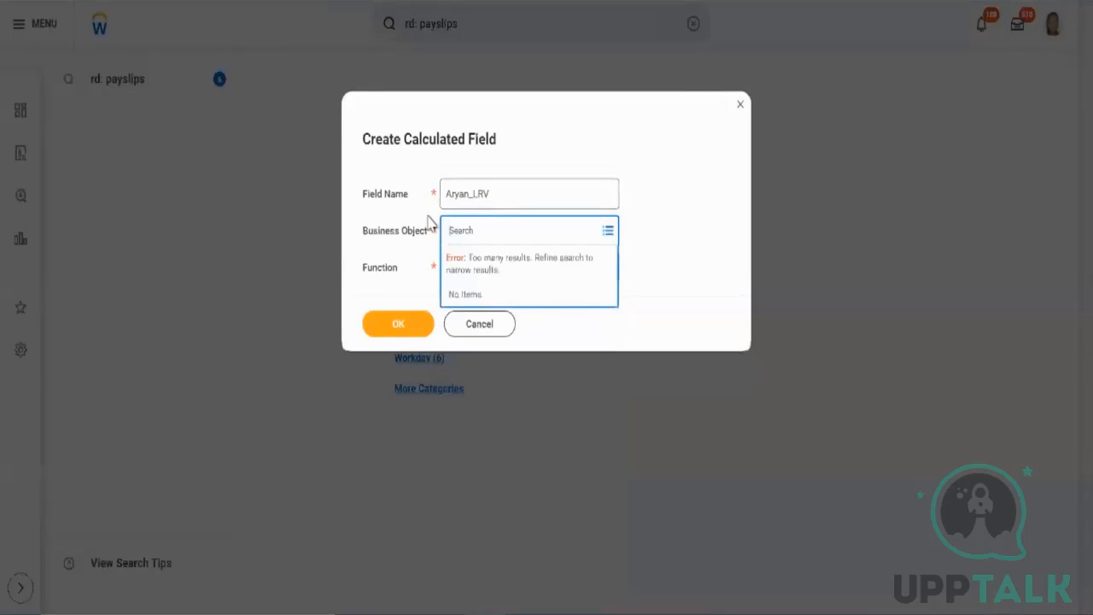
type("worker")
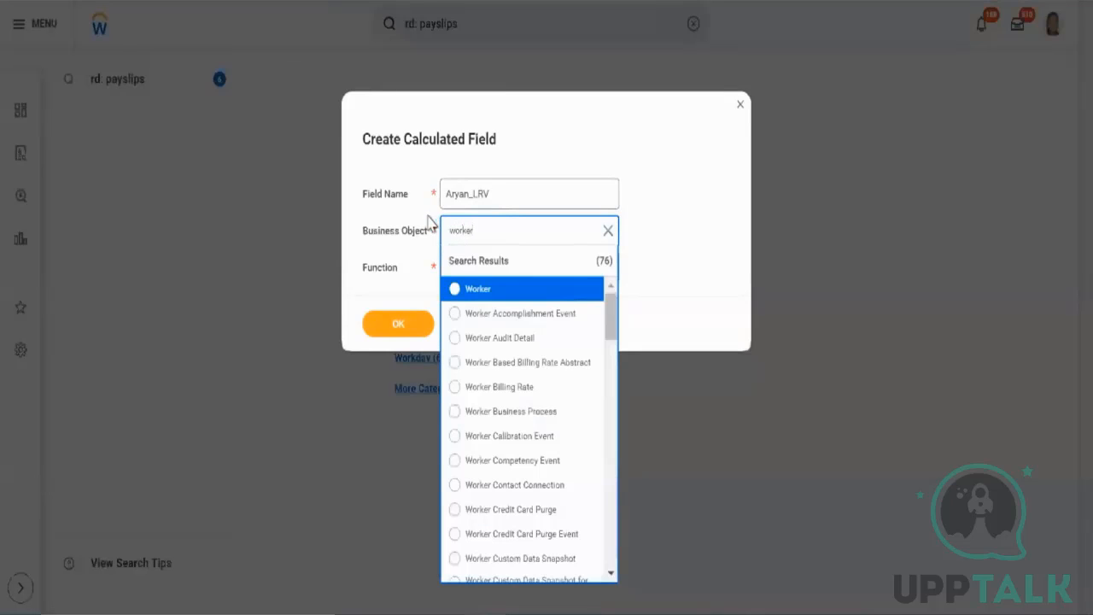
key("Return")
Append _Worker_Business_Site_Address to the field name.
left_click(519, 205)
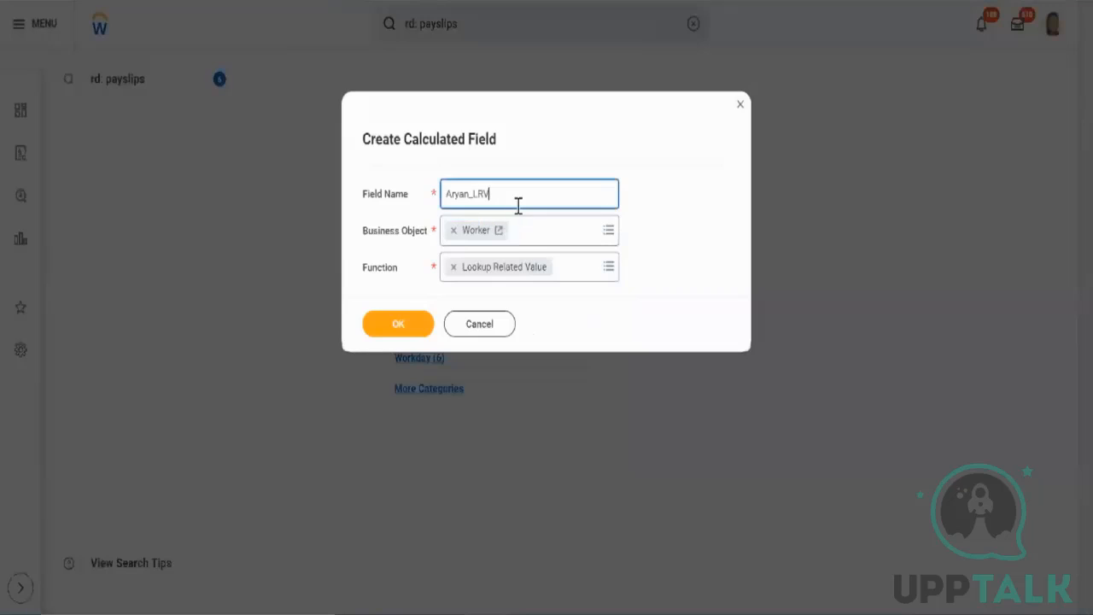
type("_")
type("Worker_Business_Site_Address")
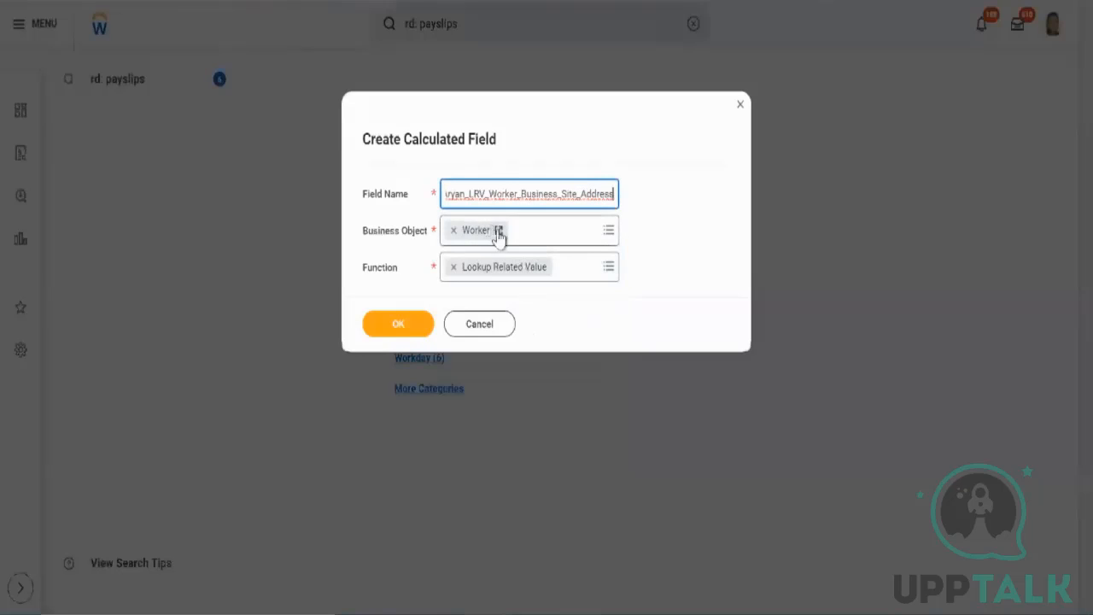
Confirm the Create Calculated Field dialog.
left_click(498, 231)
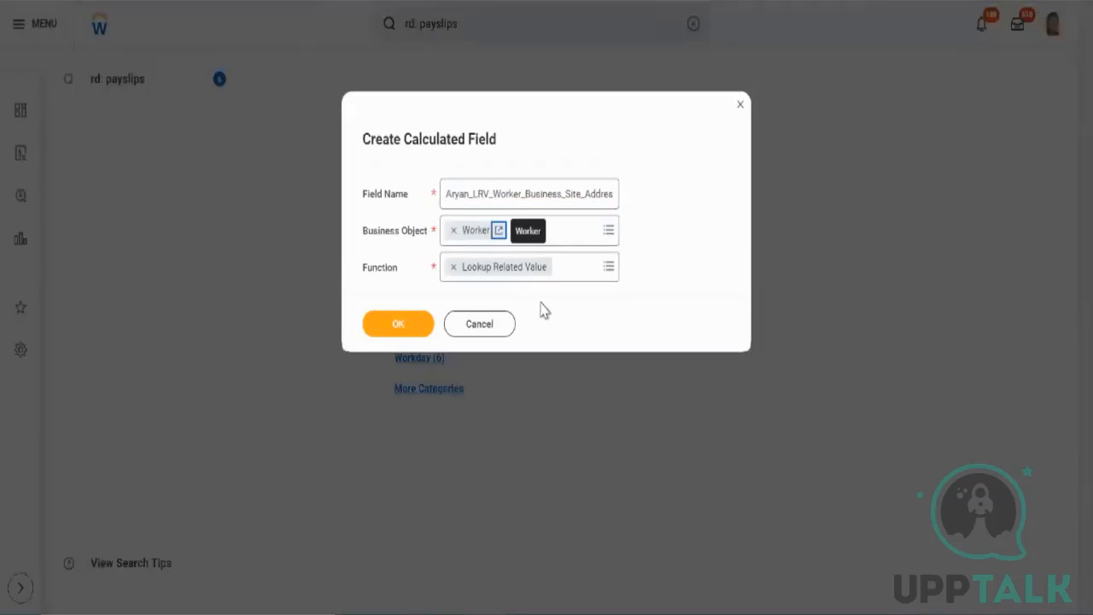
left_click(419, 331)
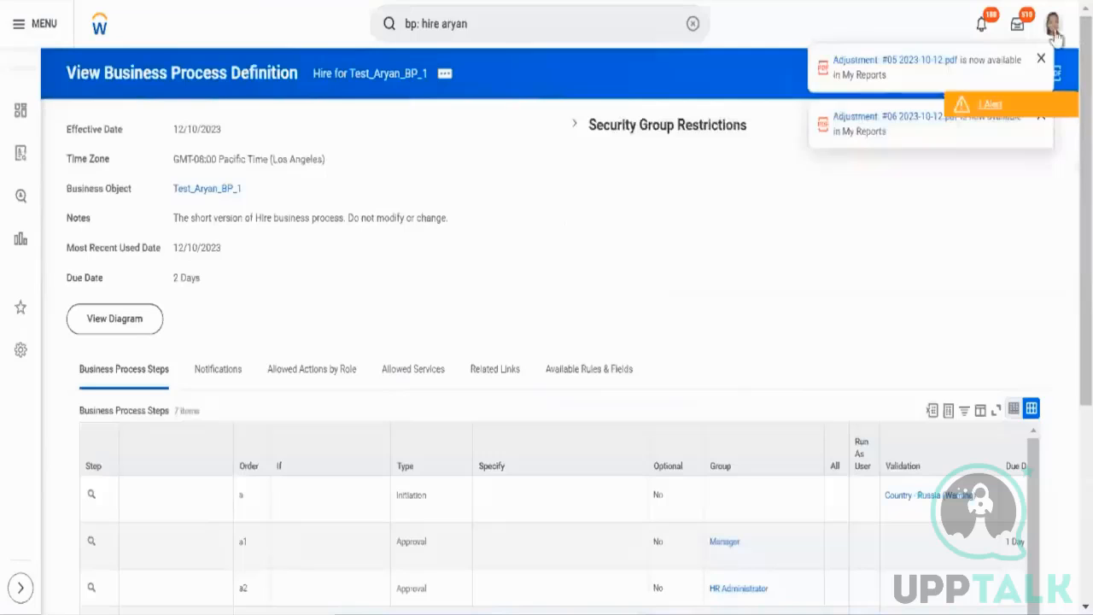
Open the signed-in worker's profile and its Job section.
left_click(1053, 26)
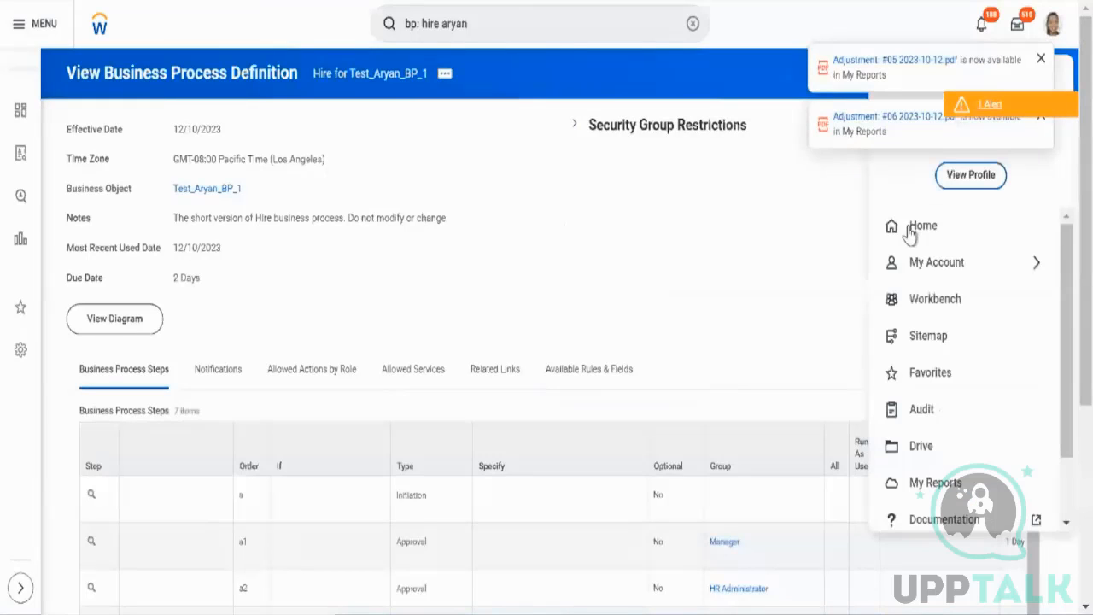
left_click(978, 189)
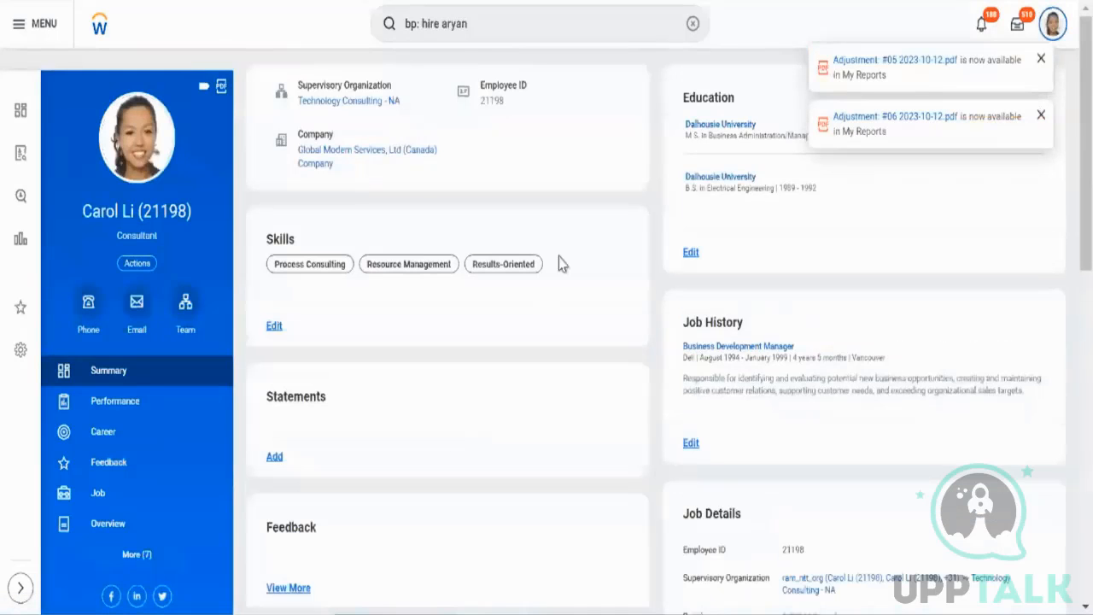
left_click(141, 504)
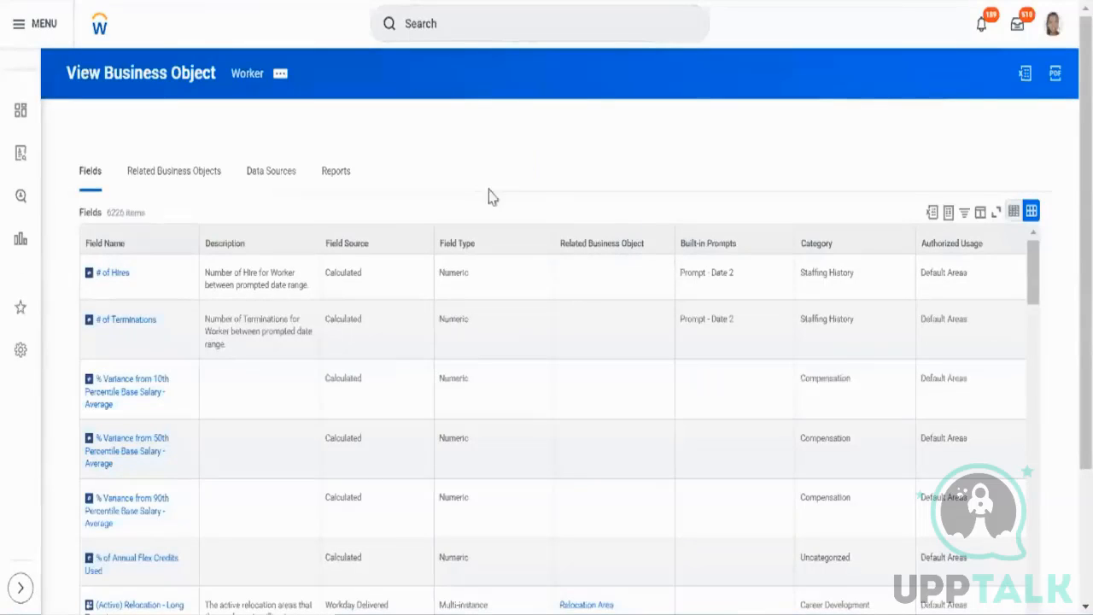
Filter the Worker's related business objects to show only the Location business object.
left_click(205, 196)
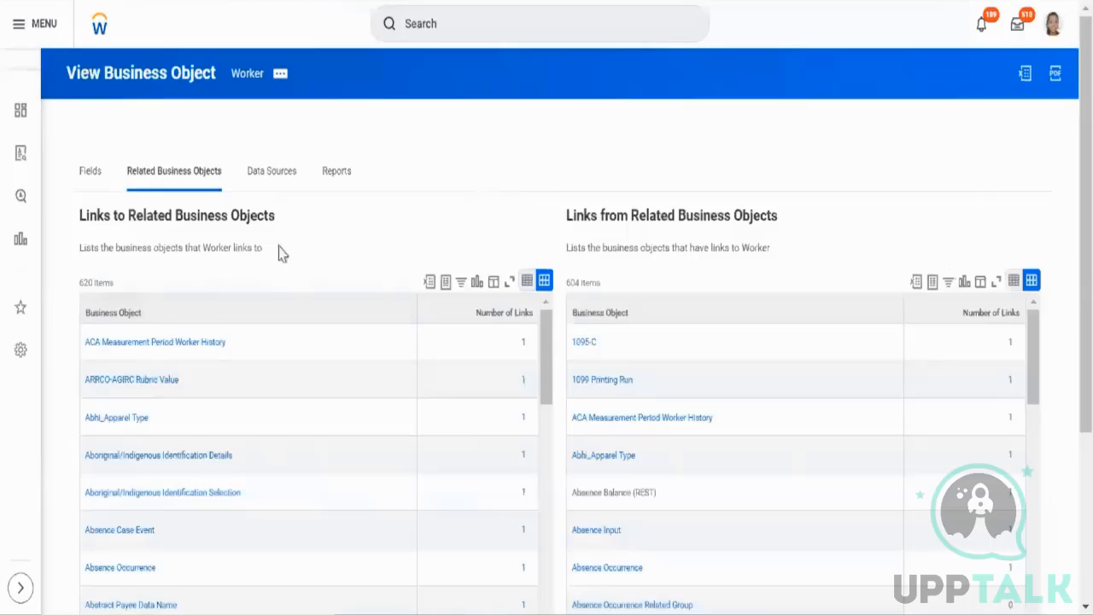
left_click(281, 310)
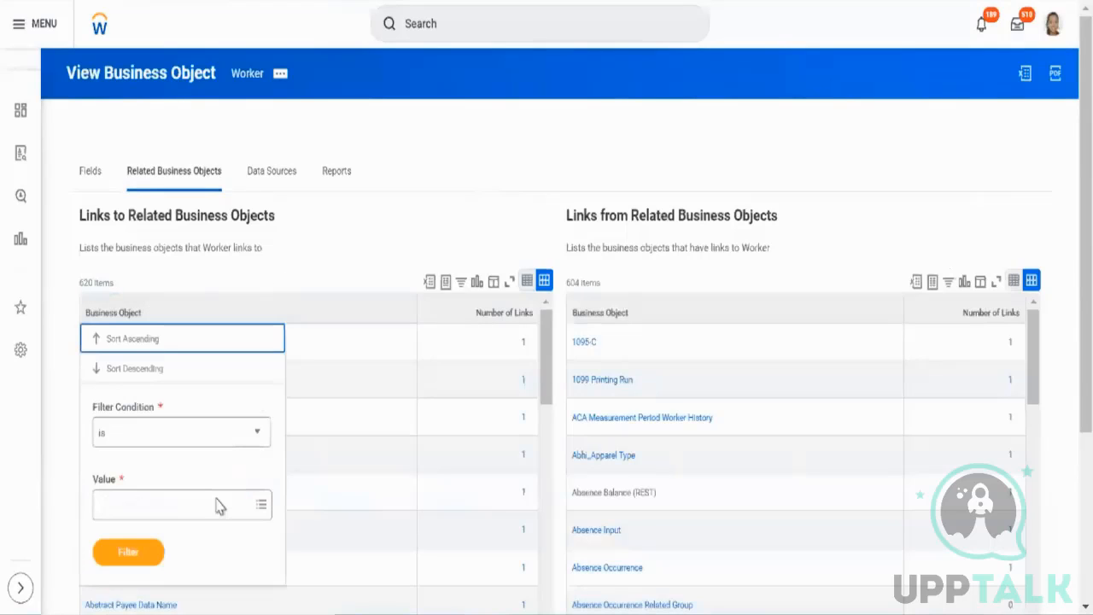
left_click(215, 506)
type("lo")
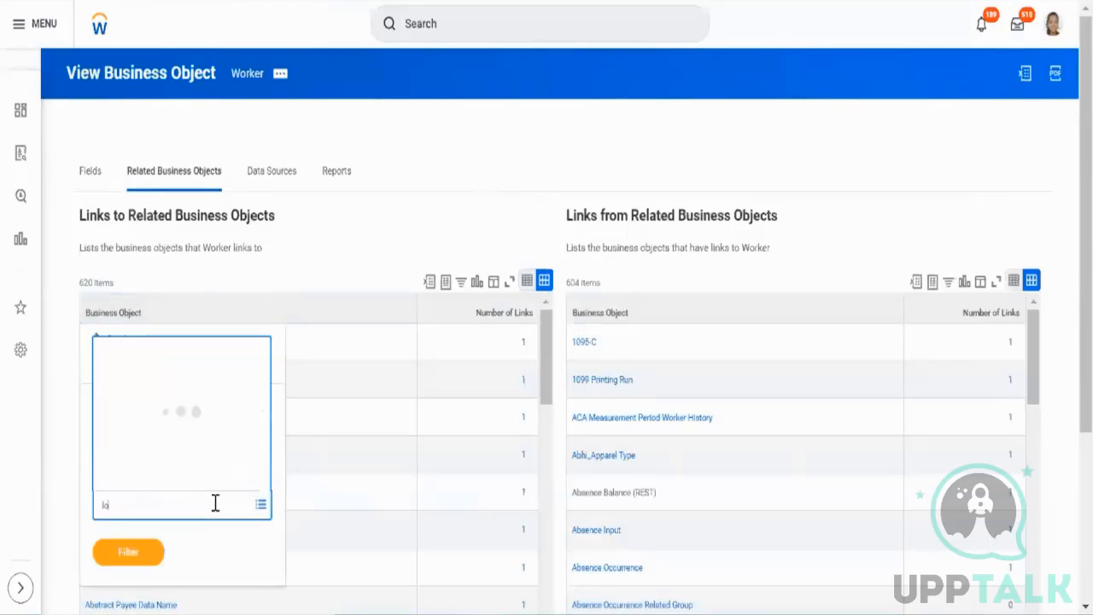
type("cation")
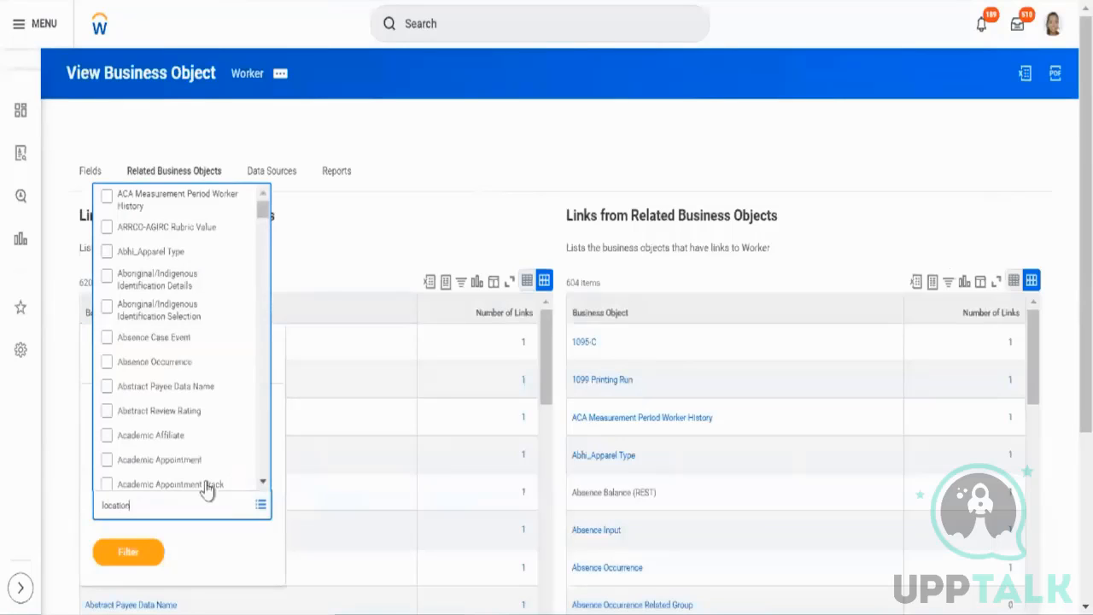
key("Return")
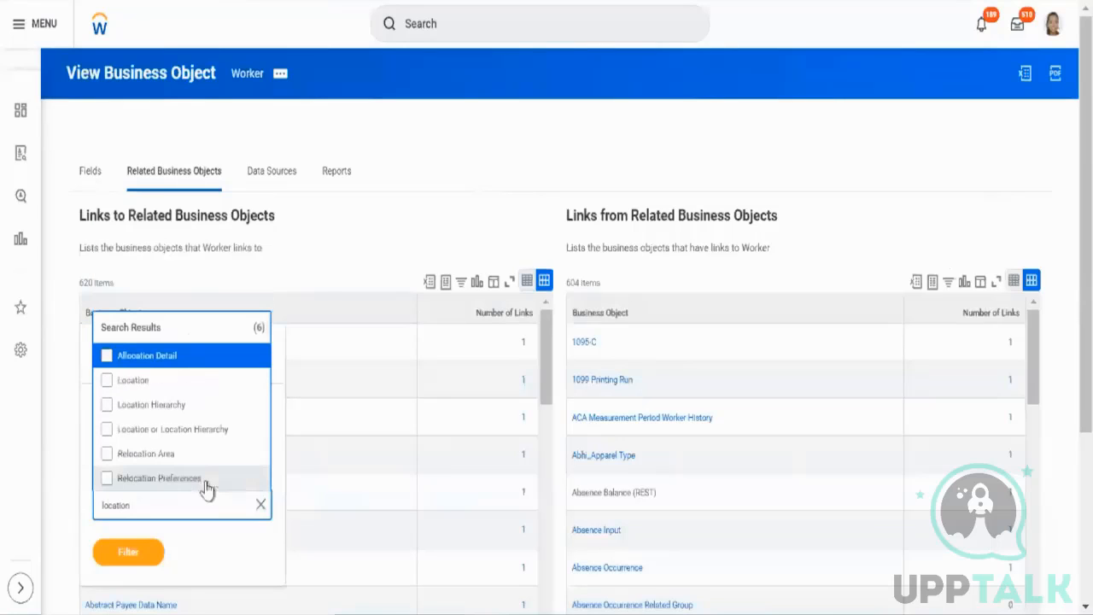
left_click(107, 391)
left_click(135, 567)
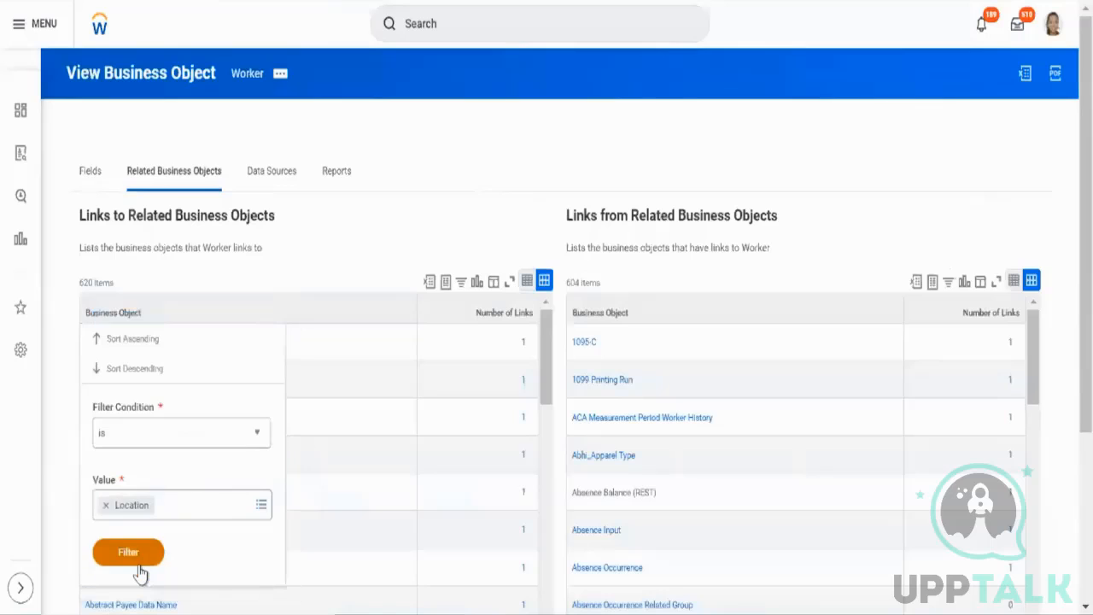
left_click(138, 567)
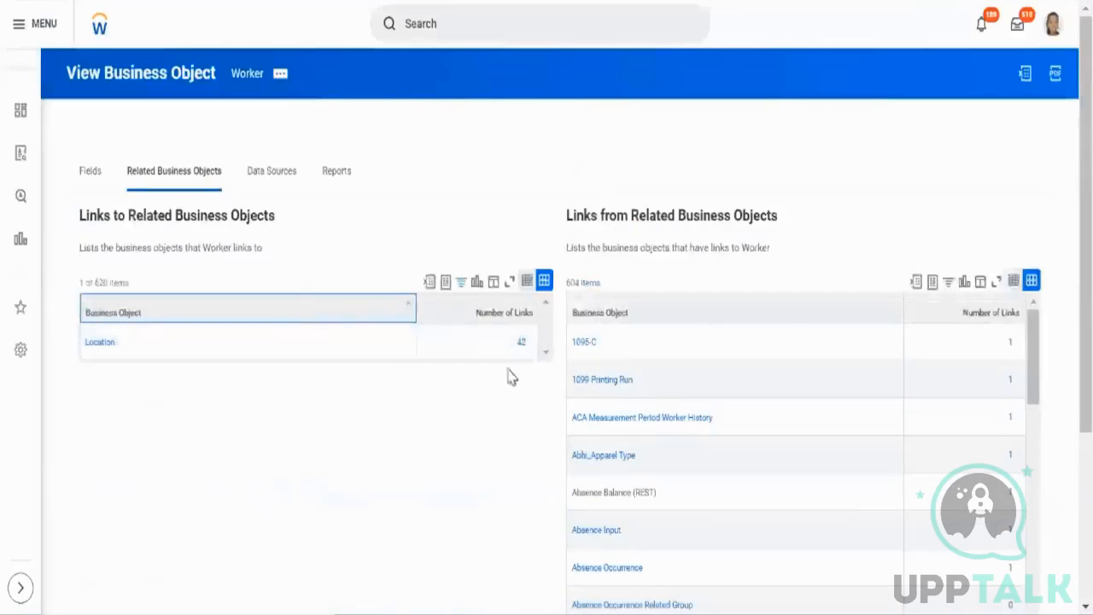
Open and browse the list of Worker fields that link to the Location business object.
left_click(519, 342)
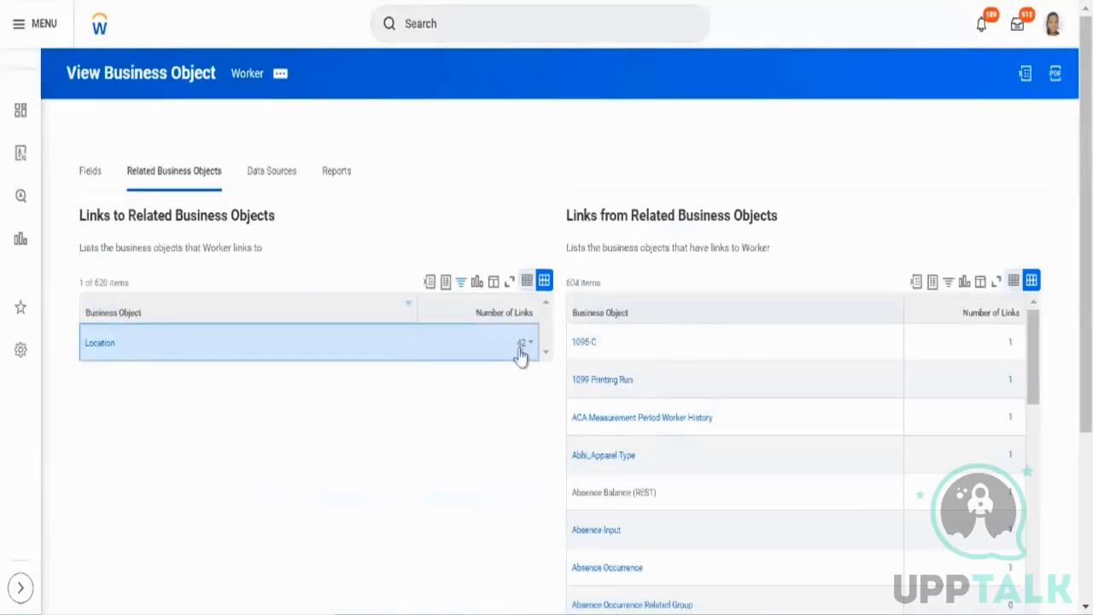
left_click(520, 348)
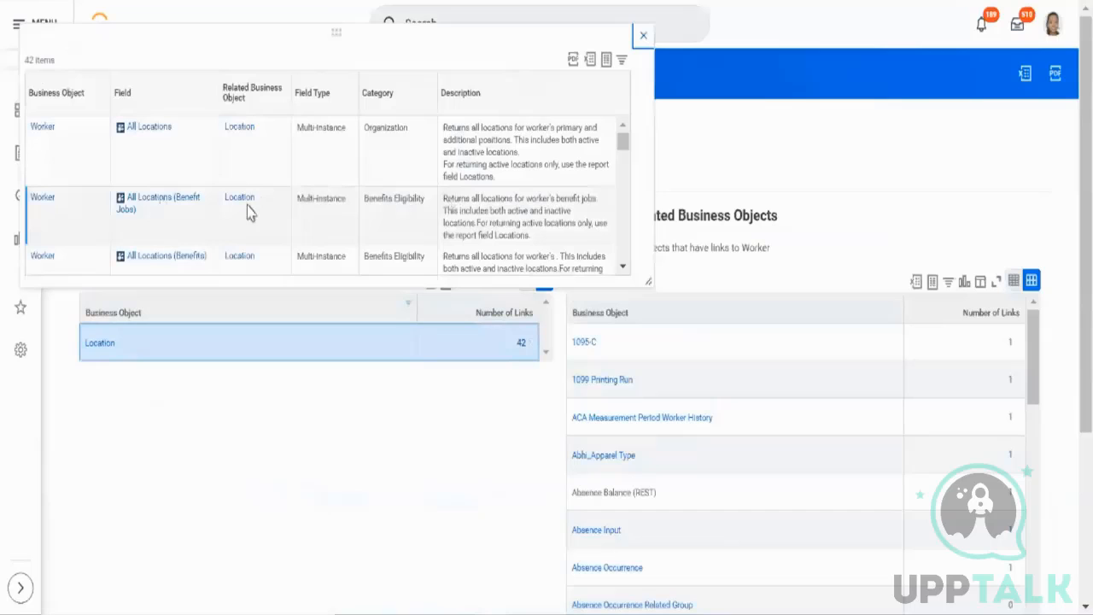
scroll(243, 173, "down", 5)
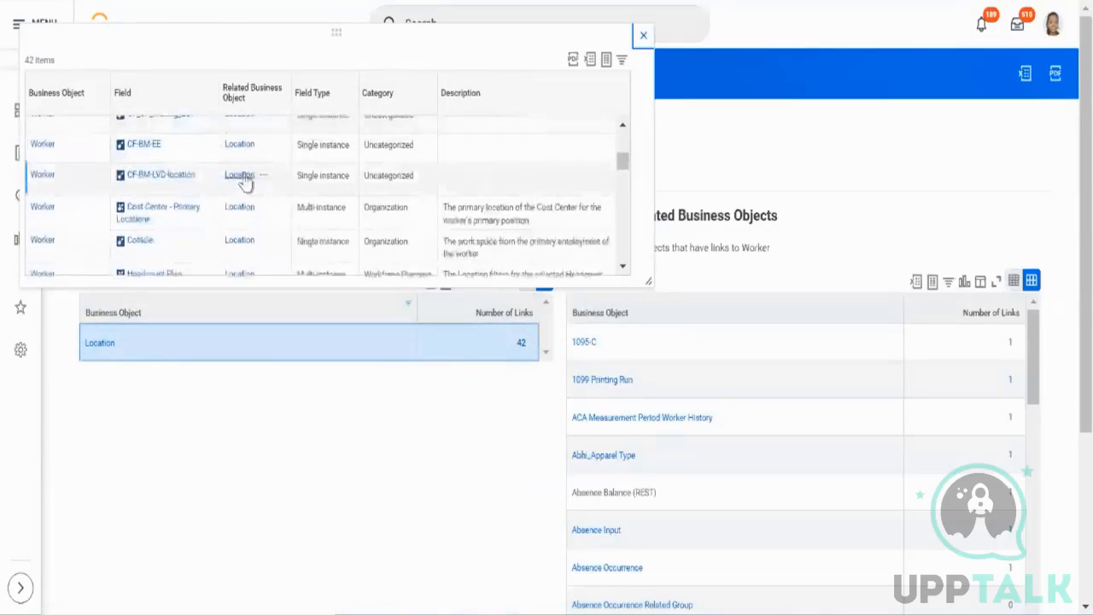
scroll(245, 178, "down", 2)
scroll(261, 210, "down", 1)
scroll(262, 225, "down", 2)
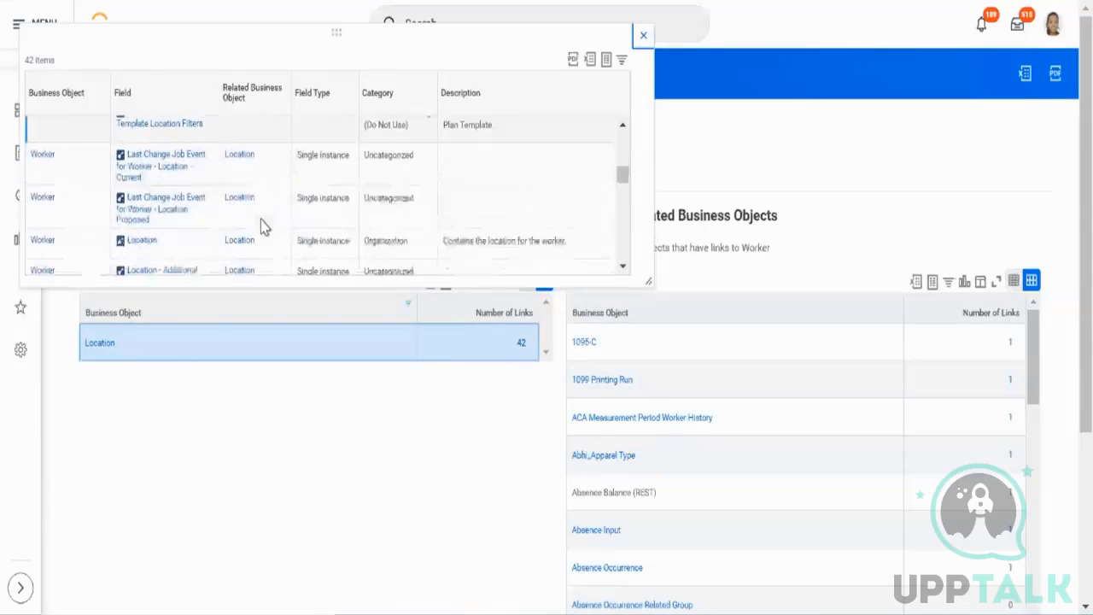
left_click(471, 254)
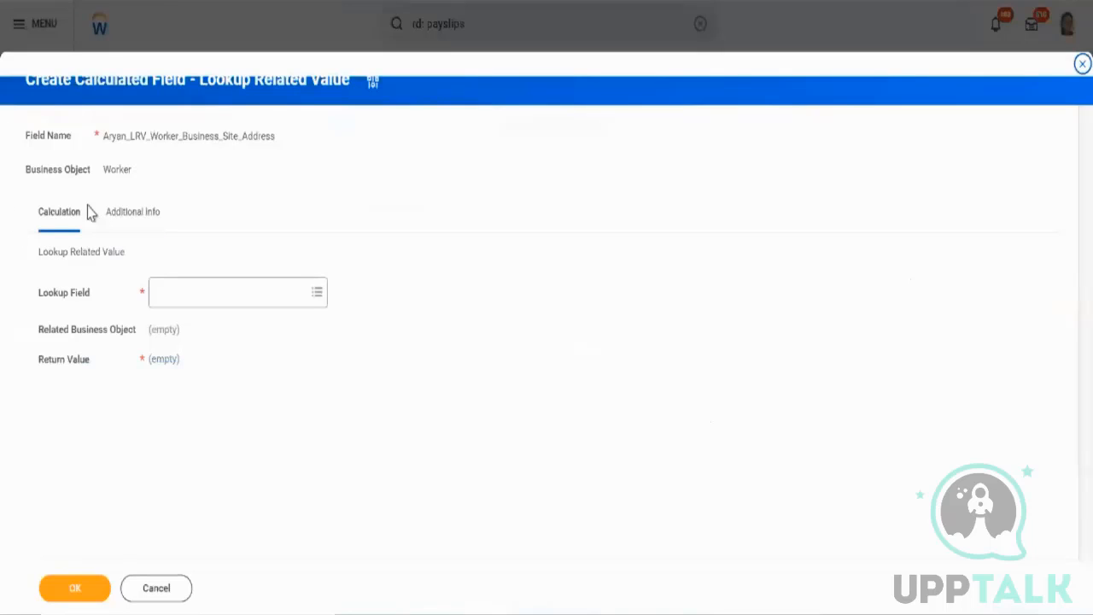
Search the lookup fields for location and inspect the details of the Location field.
left_click(205, 289)
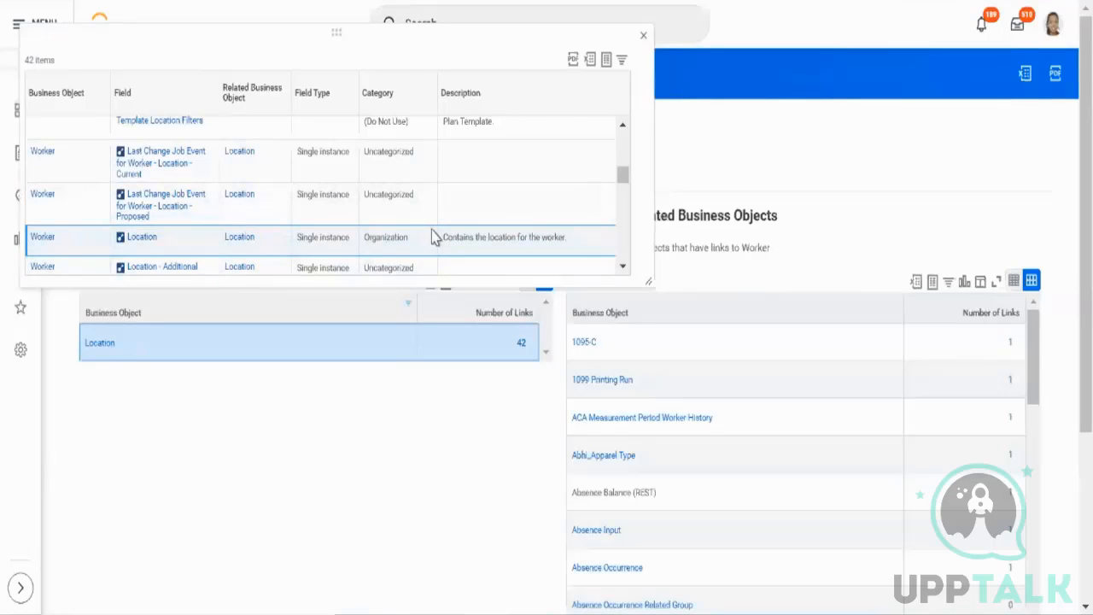
triple_click(467, 246)
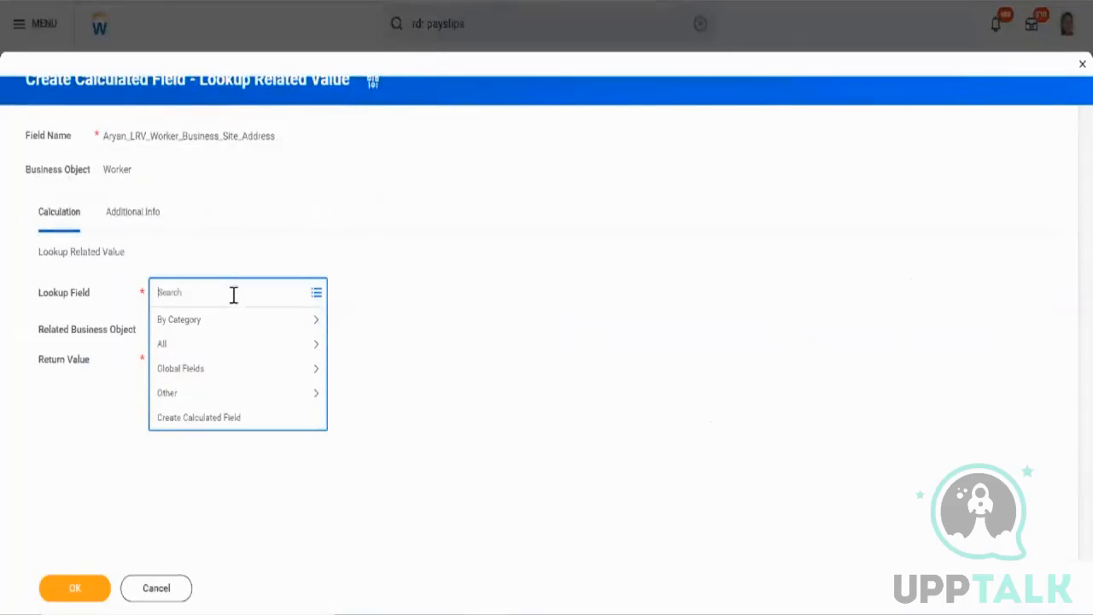
type("location")
key("Return")
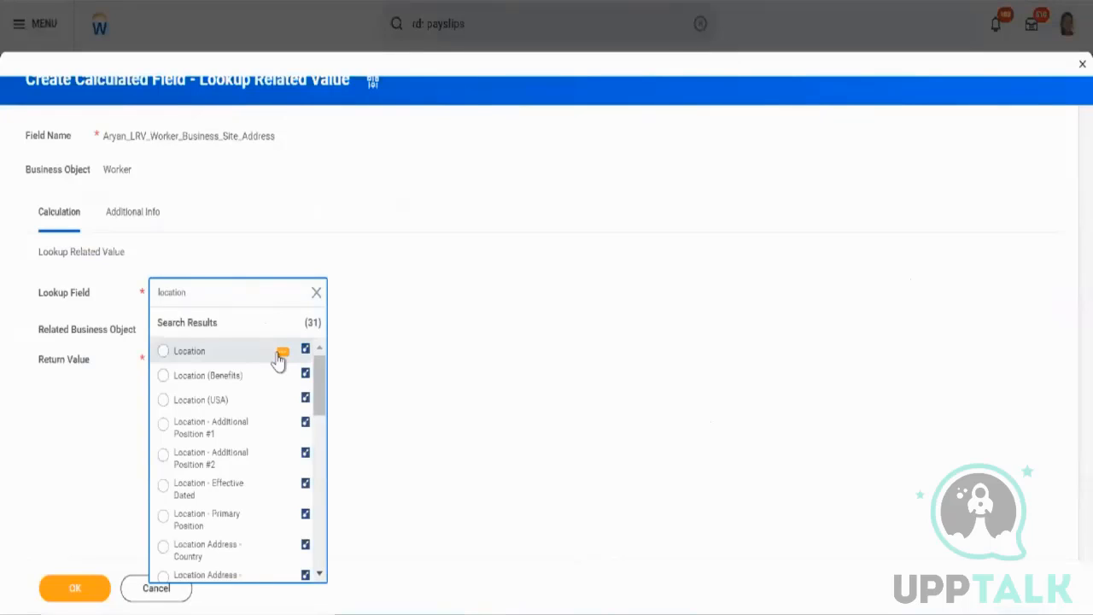
left_click(279, 359)
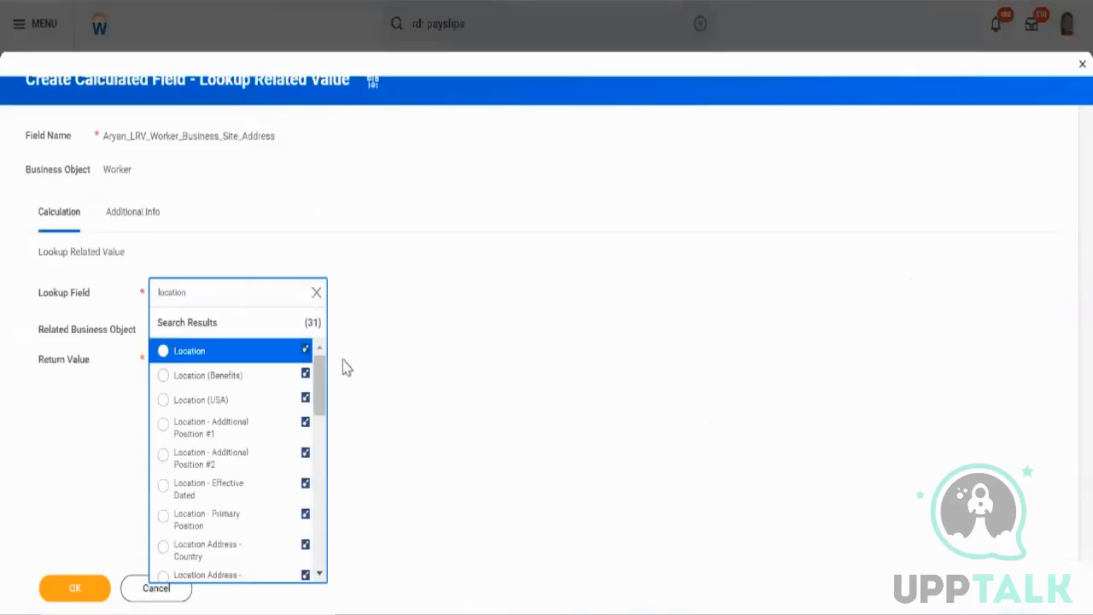
left_click(297, 351)
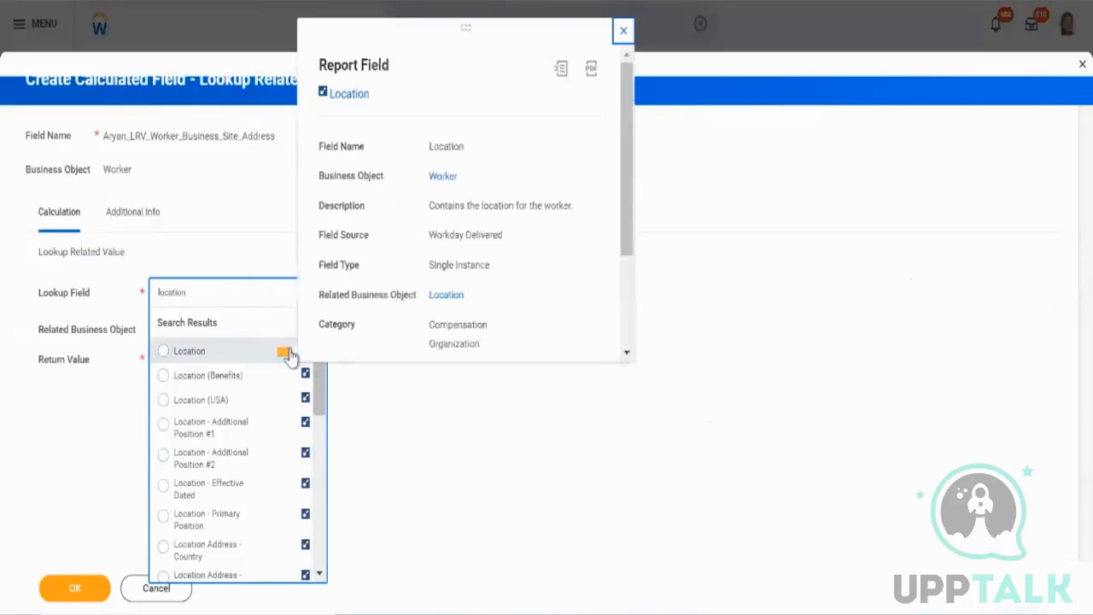
triple_click(449, 266)
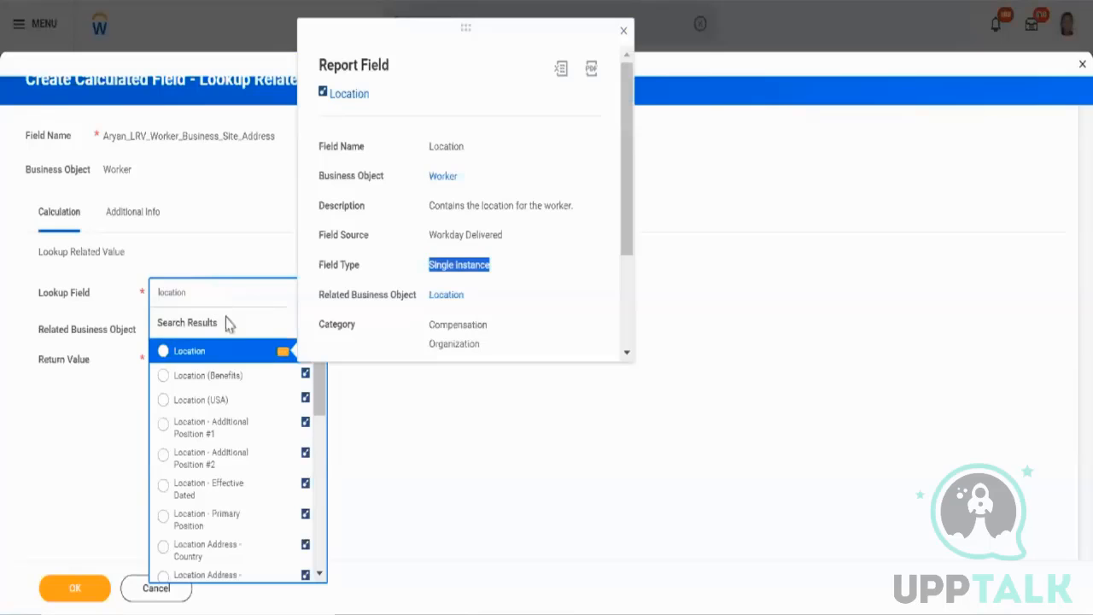
scroll(264, 454, "down", 5)
scroll(266, 454, "down", 8)
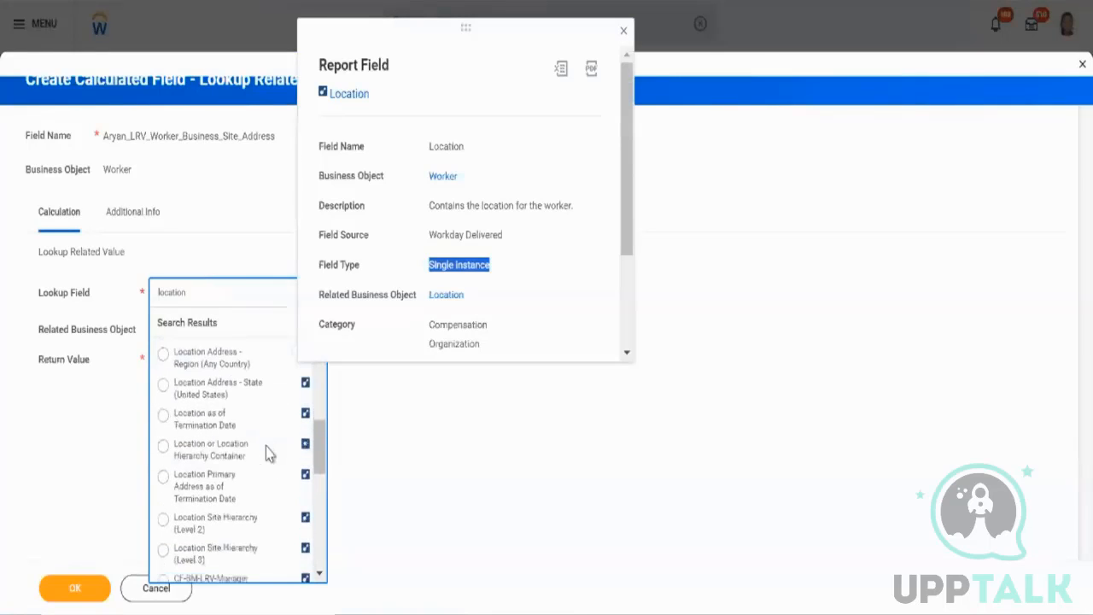
scroll(267, 454, "down", 4)
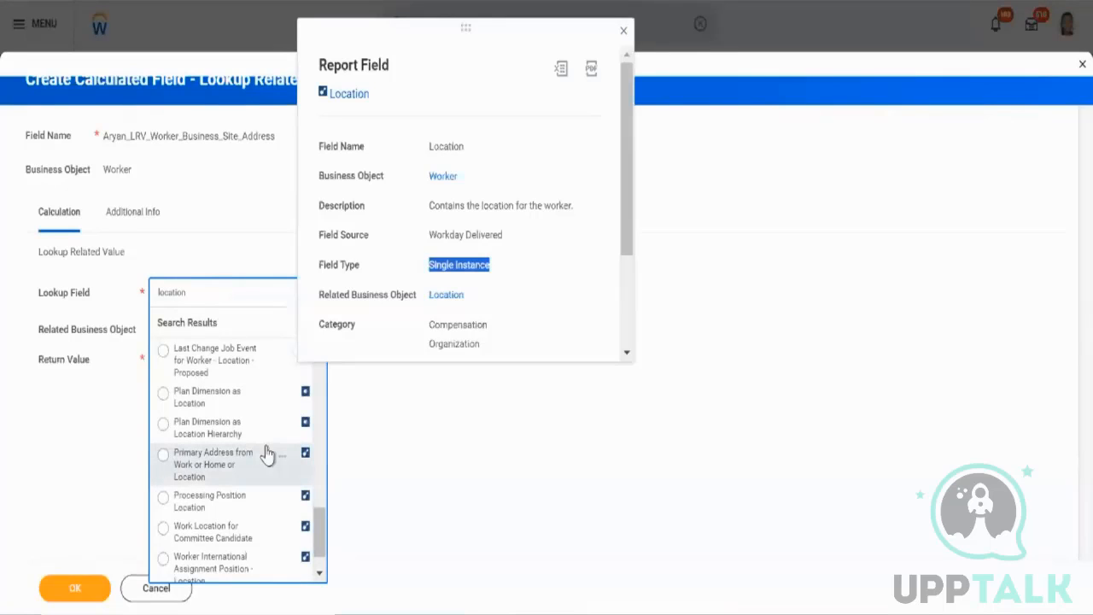
scroll(266, 453, "up", 15)
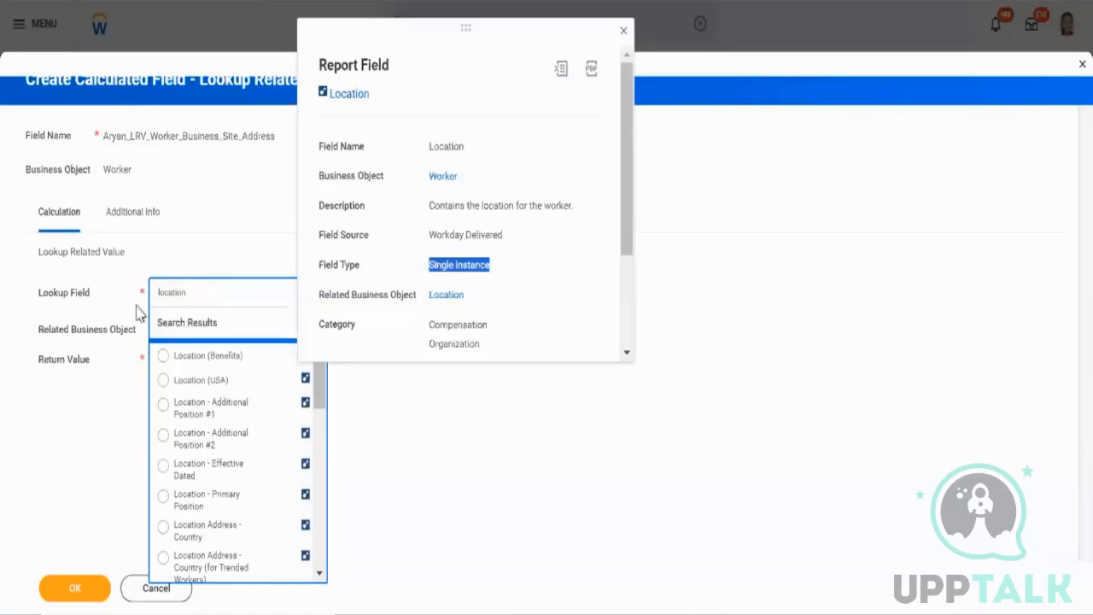
left_click(214, 296)
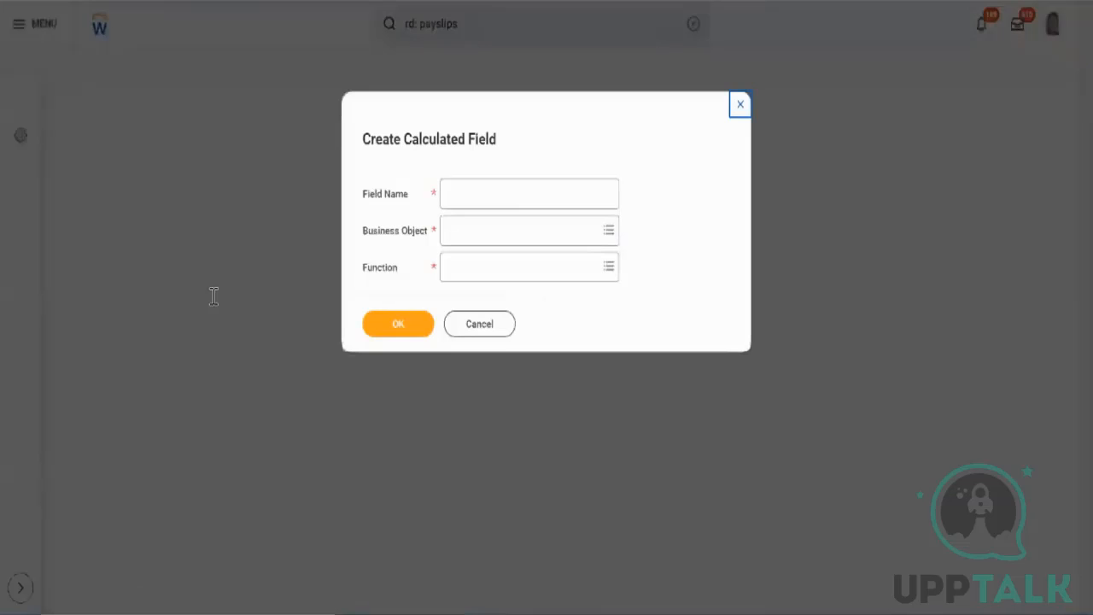
Start a new calculated field named Test_LRV_Worker_Location_Detail.
left_click(502, 190)
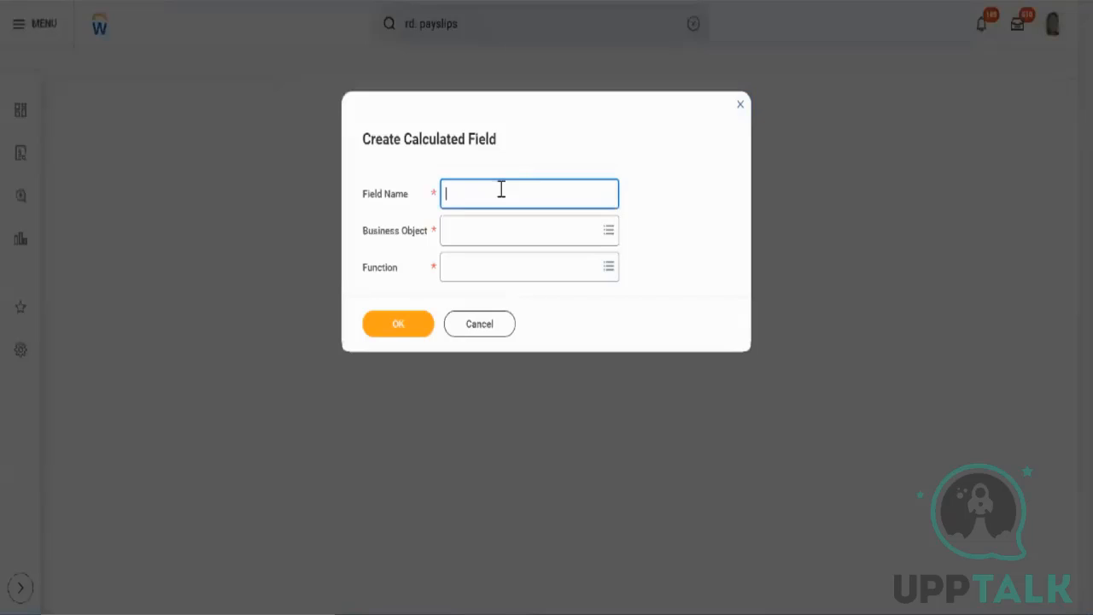
type("Test_A")
type("RV_Worker_Location_DEtai")
key("BackSpace")
key("BackSpace")
type("etail")
key("Tab")
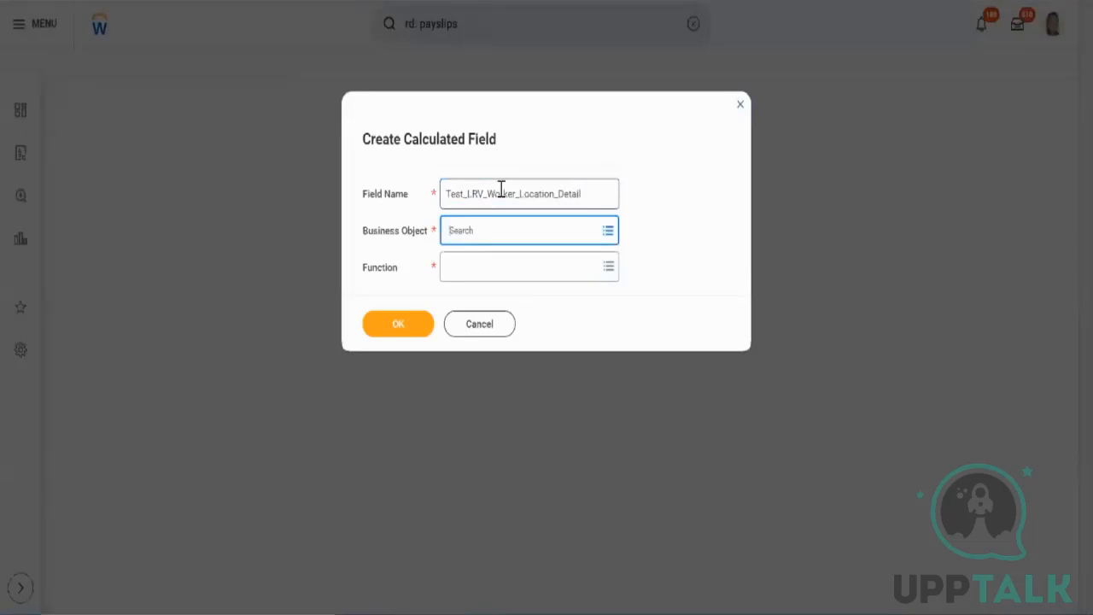
Set the business object to Worker and the function to Lookup Related Value, and confirm the dialog.
type("worker")
key("Return")
key("Return")
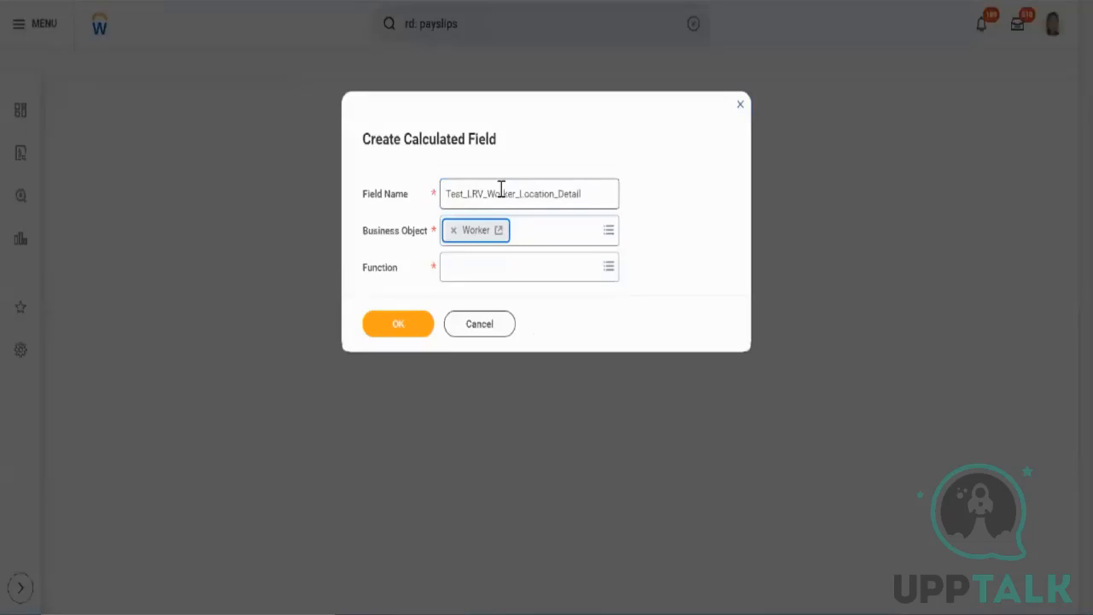
key("Tab")
type("lrv")
key("Return")
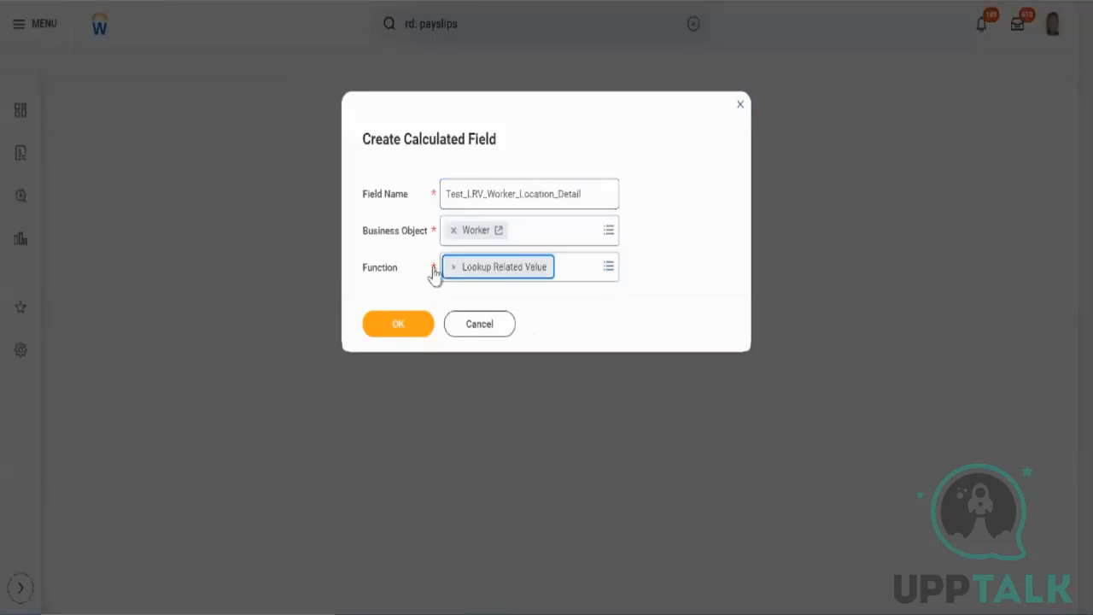
left_click(415, 331)
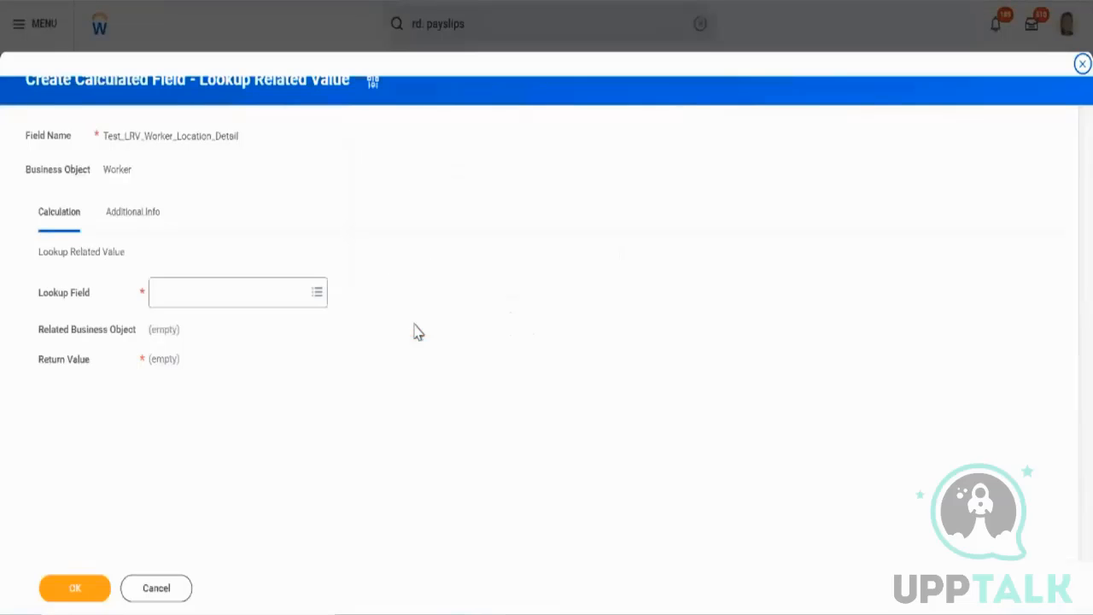
Search the lookup fields for location and set the Lookup Field to Location after checking its details.
left_click(289, 296)
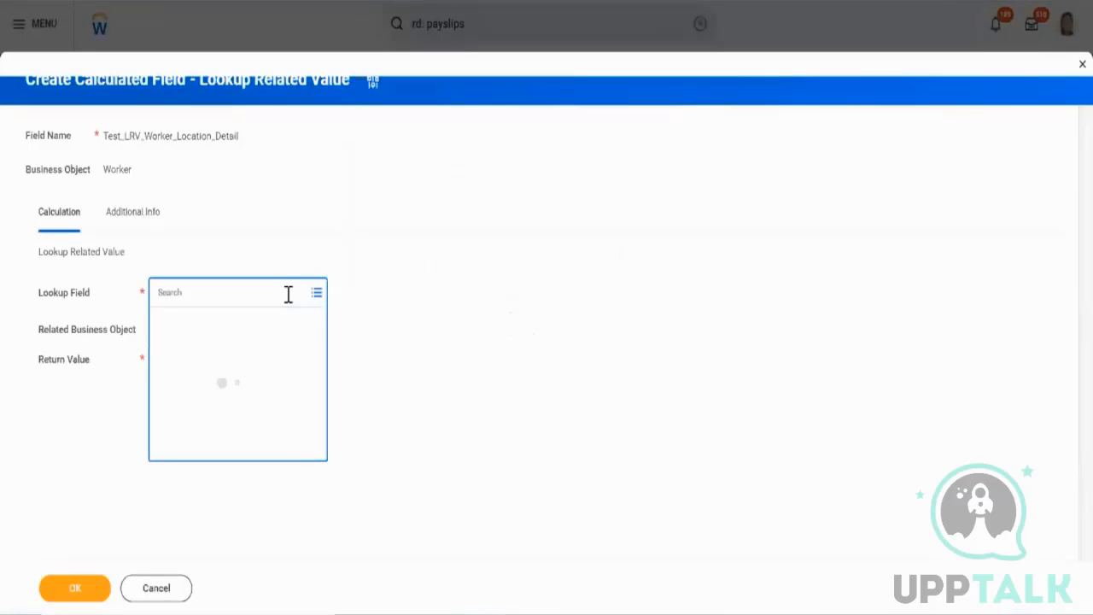
type("location")
key("Return")
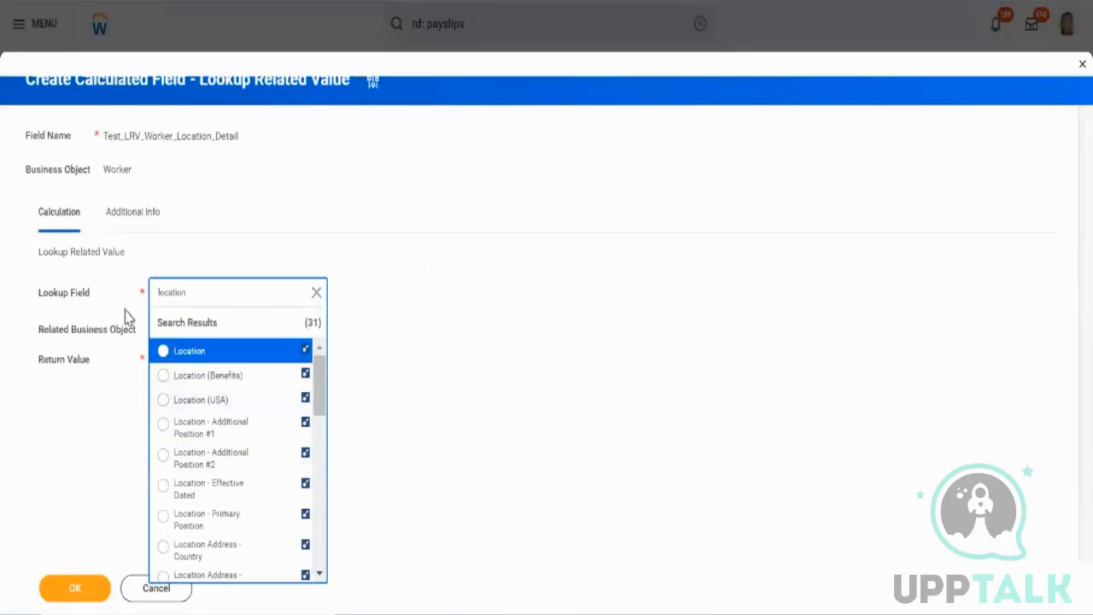
scroll(267, 441, "down", 5)
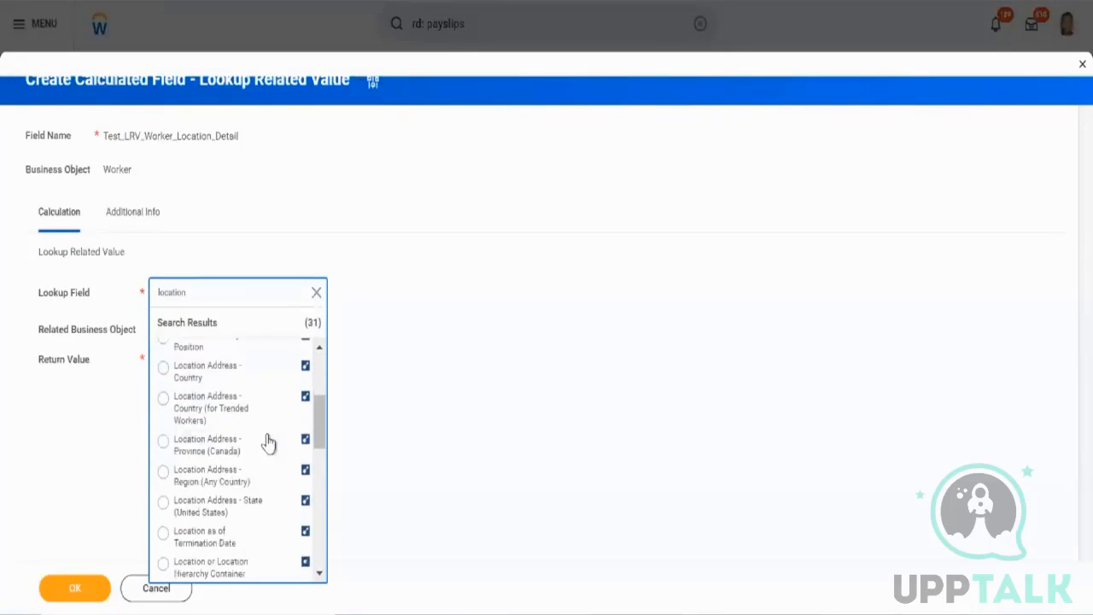
scroll(267, 440, "down", 5)
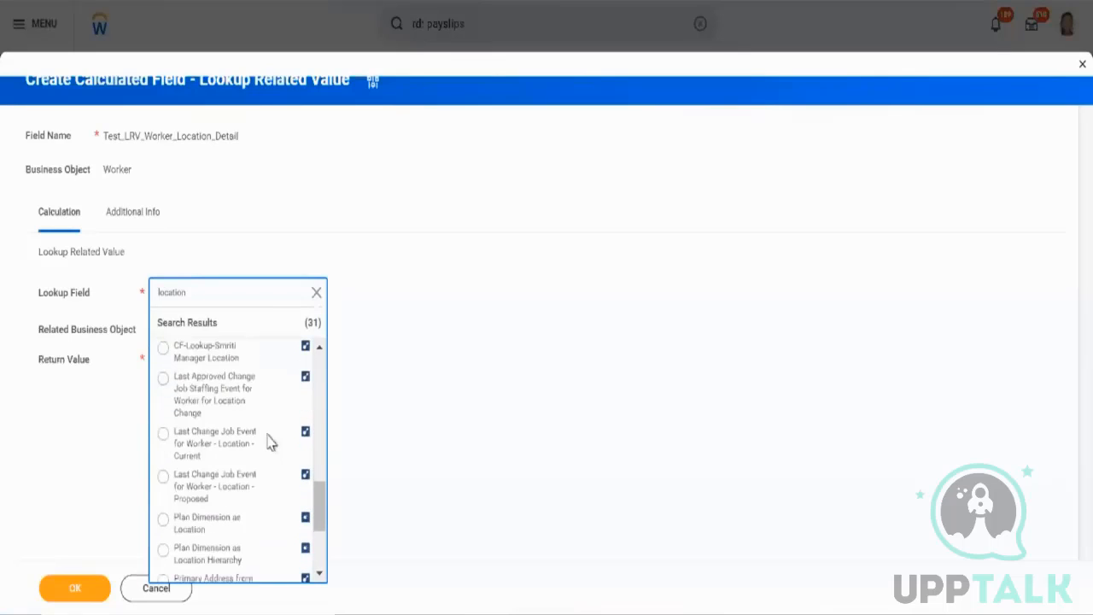
scroll(267, 441, "up", 10)
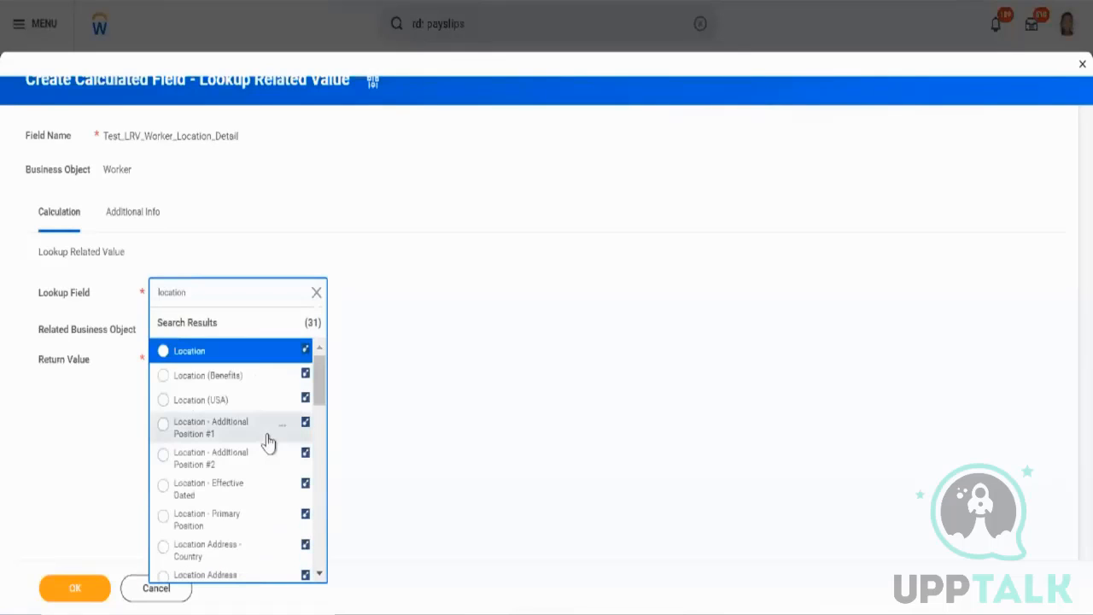
left_click(304, 349)
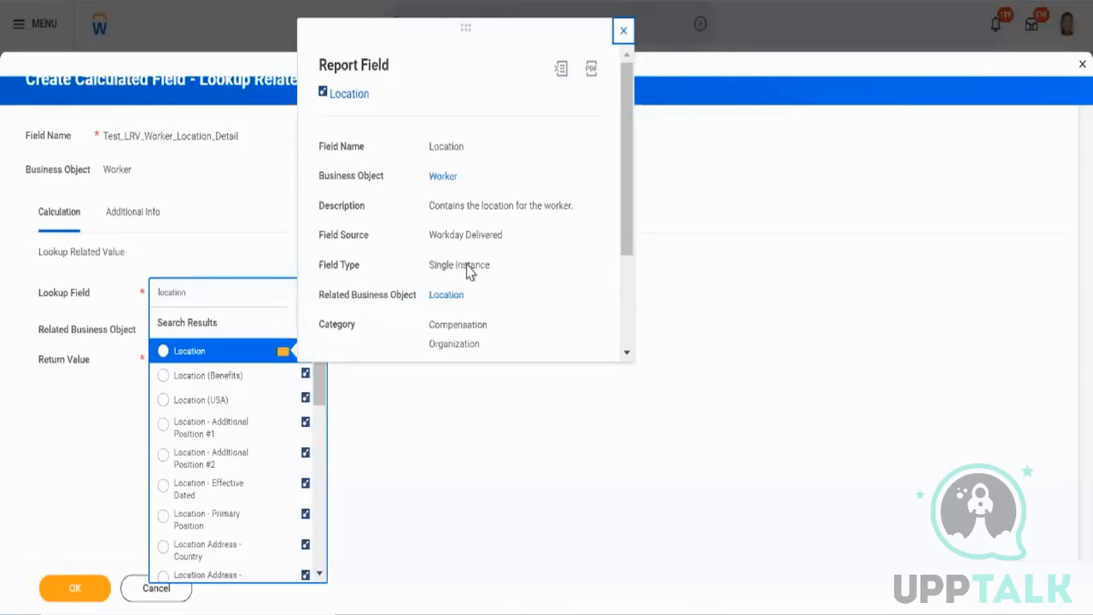
left_click(256, 357)
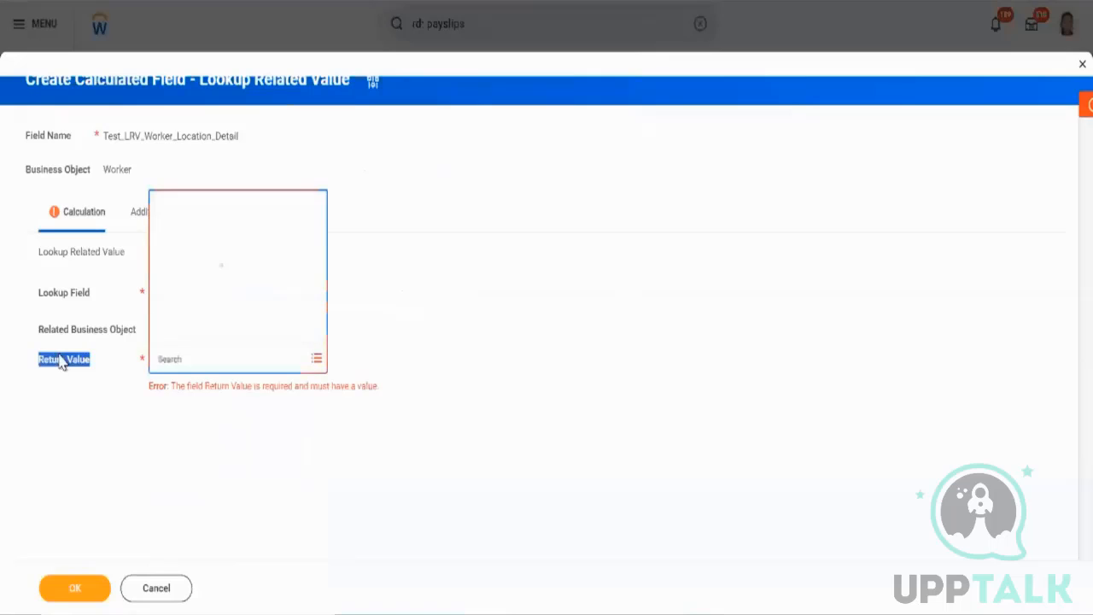
left_click(98, 369)
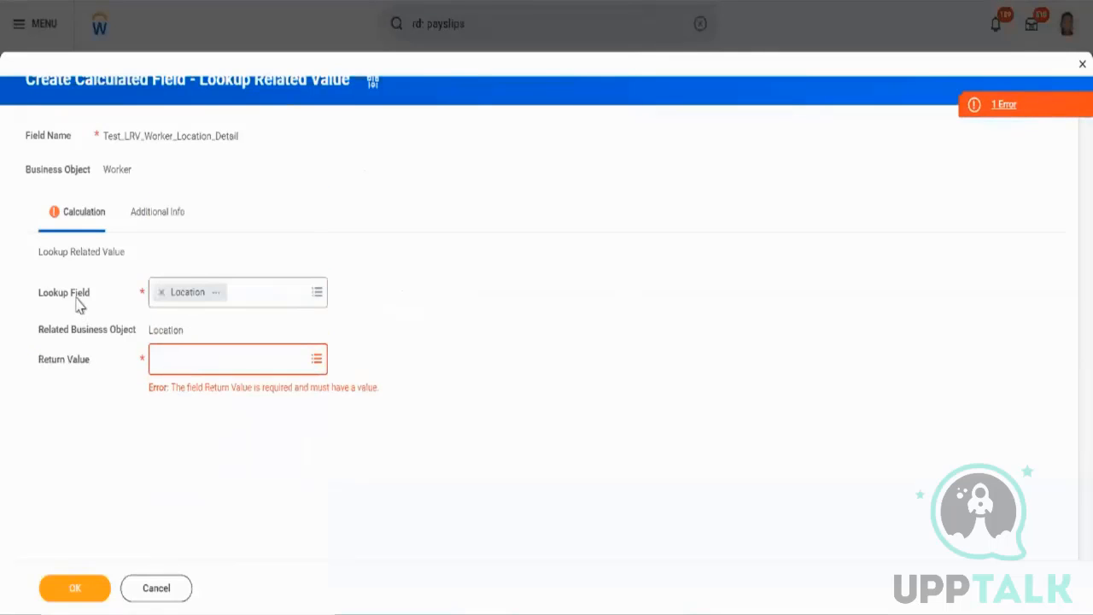
Open the details of the Location lookup field and examine its related business object.
left_click(216, 294)
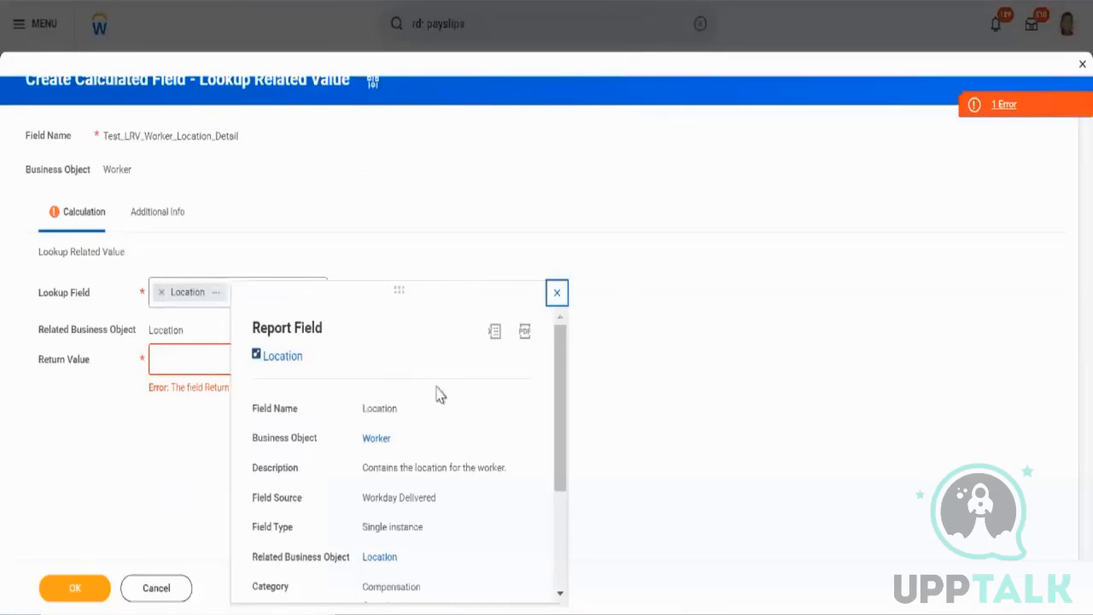
left_click(111, 336)
triple_click(109, 333)
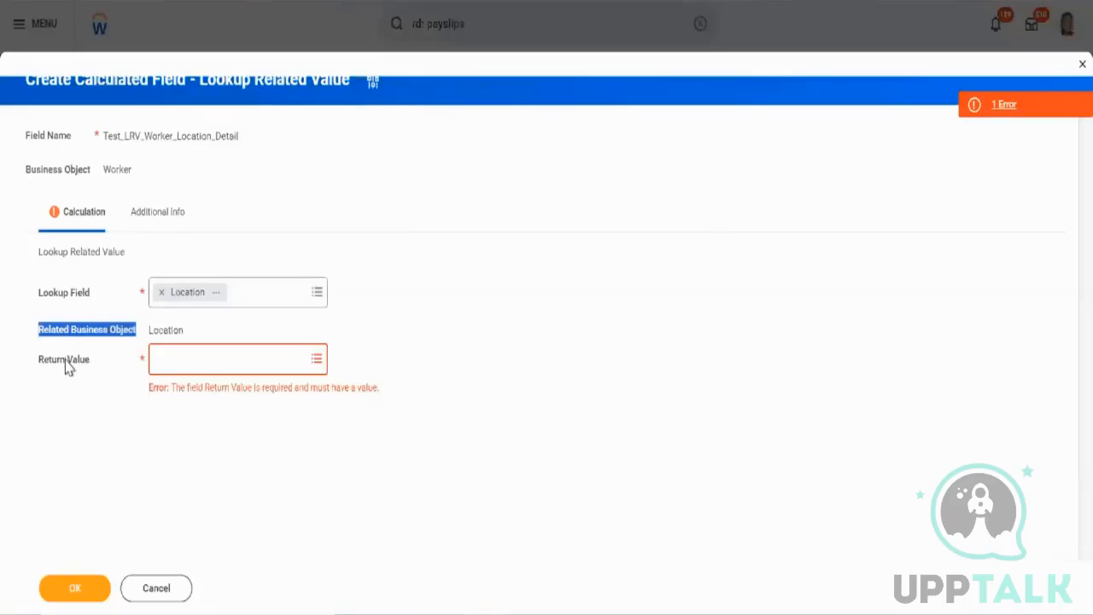
Search the return value fields for address and set the Return Value to Primary Address - Country Name after checking its details.
left_click(220, 358)
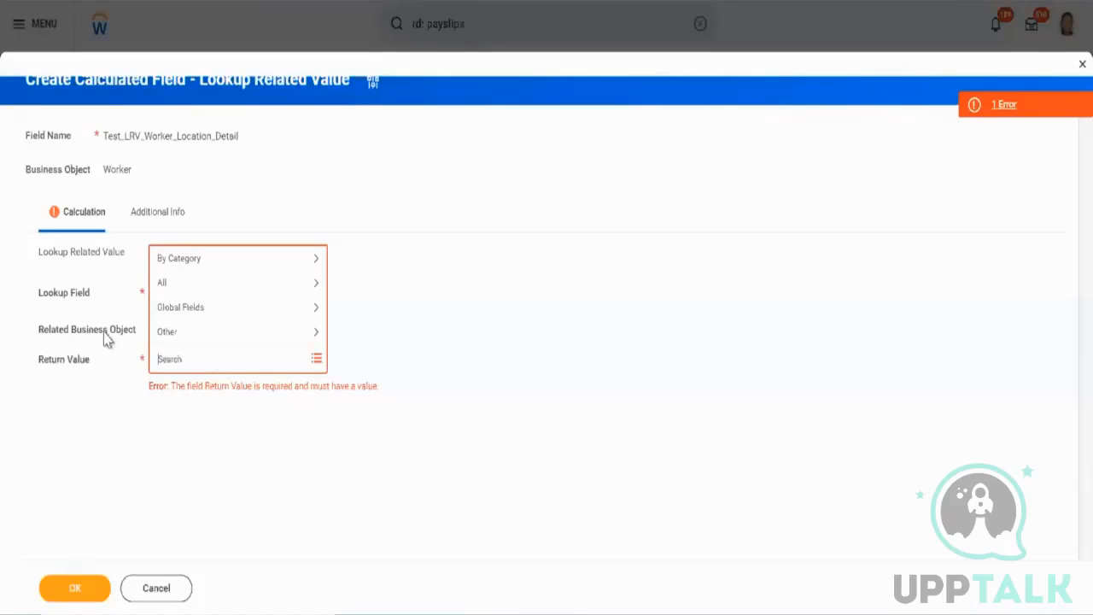
left_click(107, 391)
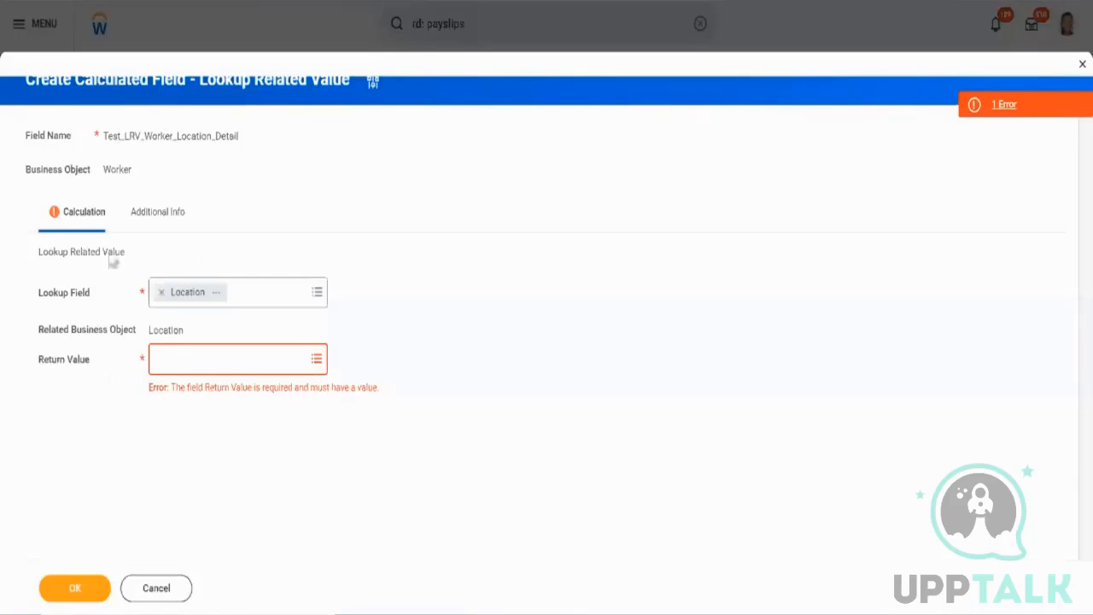
left_click(229, 365)
type("ad")
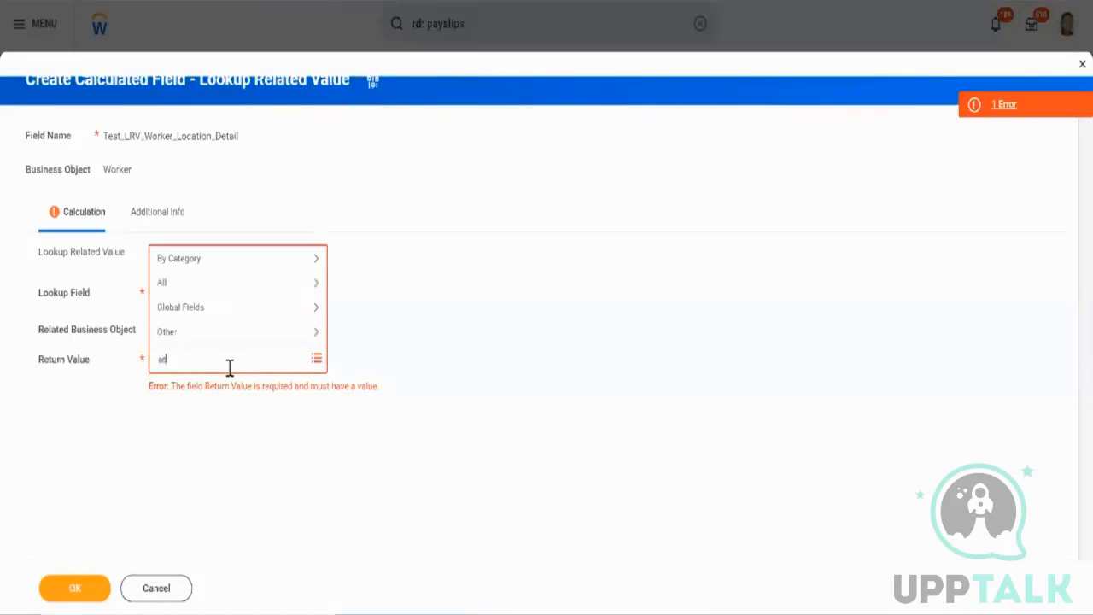
type("dress")
key("Return")
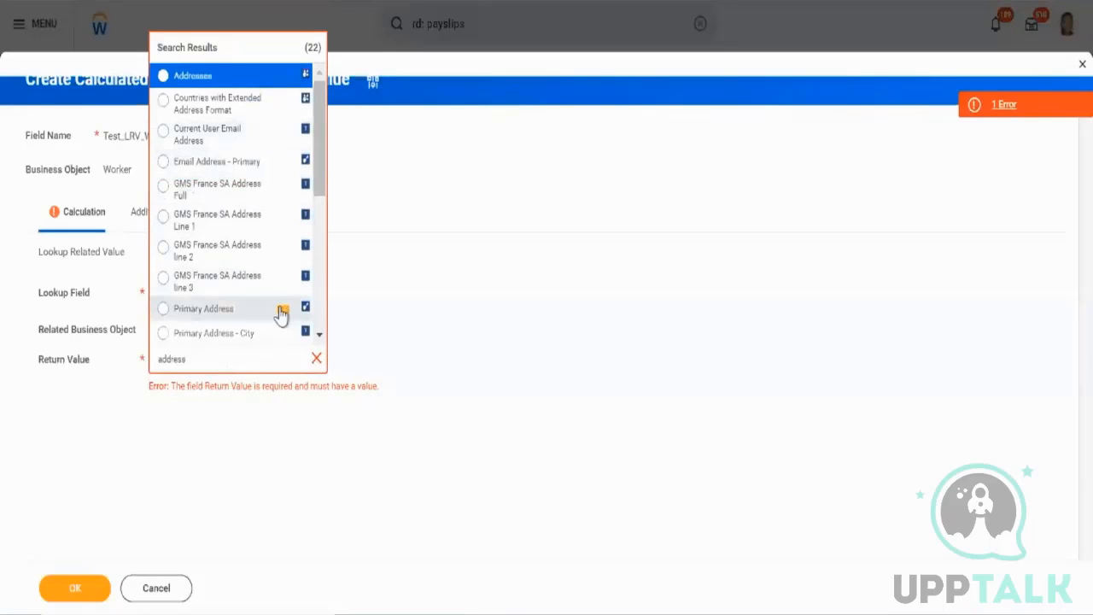
scroll(281, 313, "down", 2)
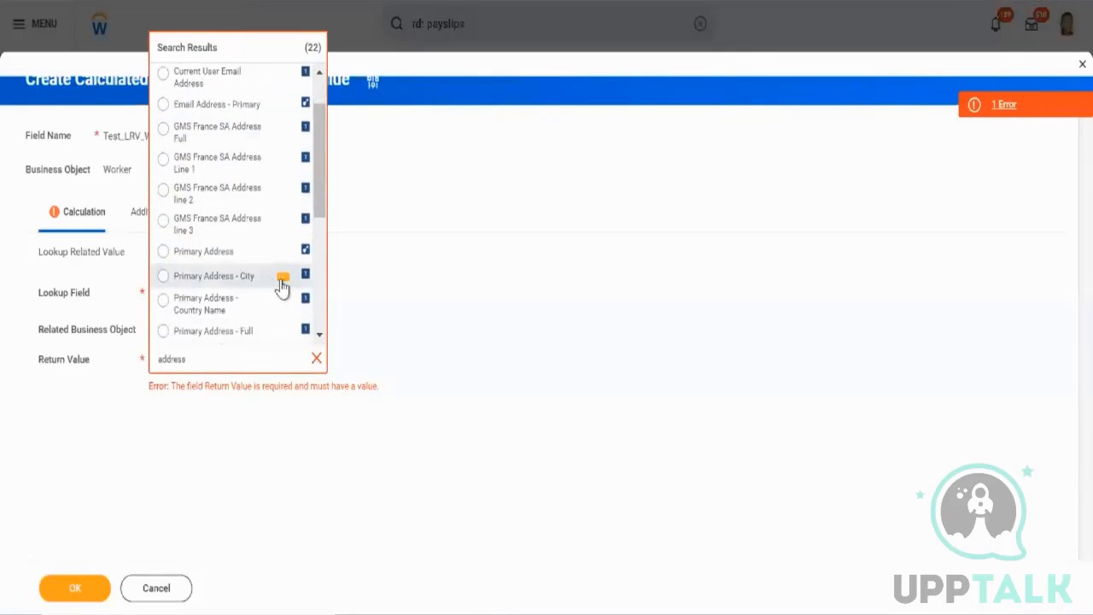
scroll(282, 289, "down", 3)
scroll(281, 289, "down", 5)
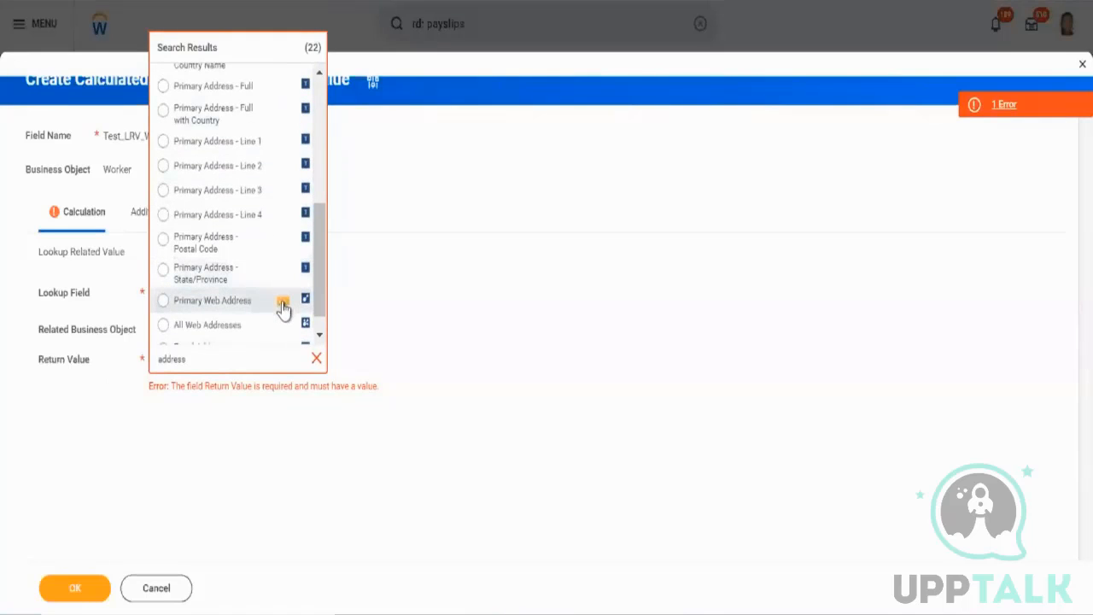
scroll(274, 184, "up", 2)
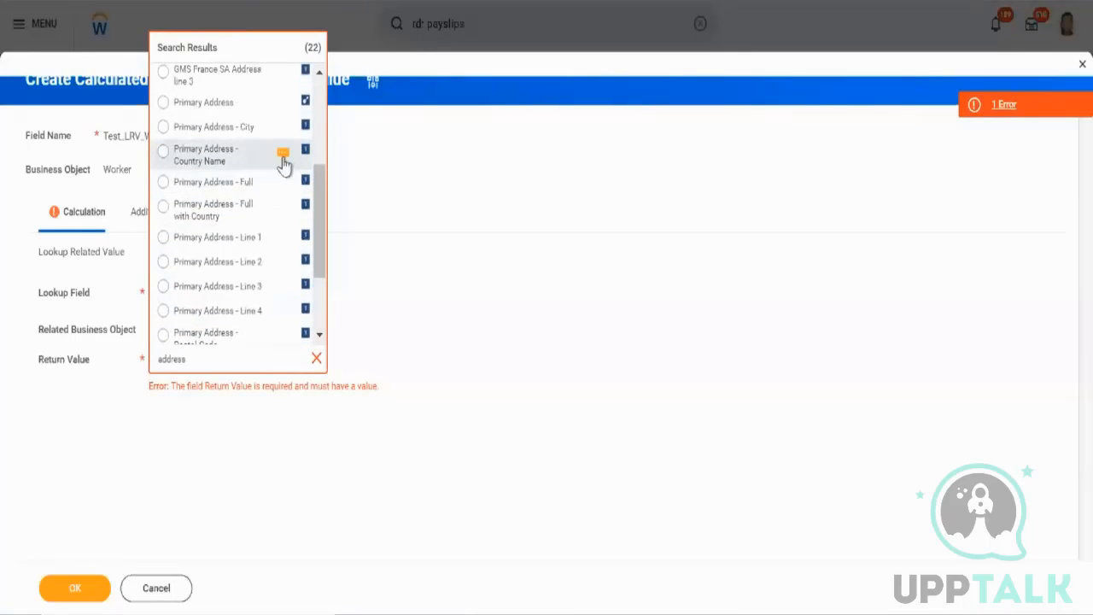
left_click(282, 155)
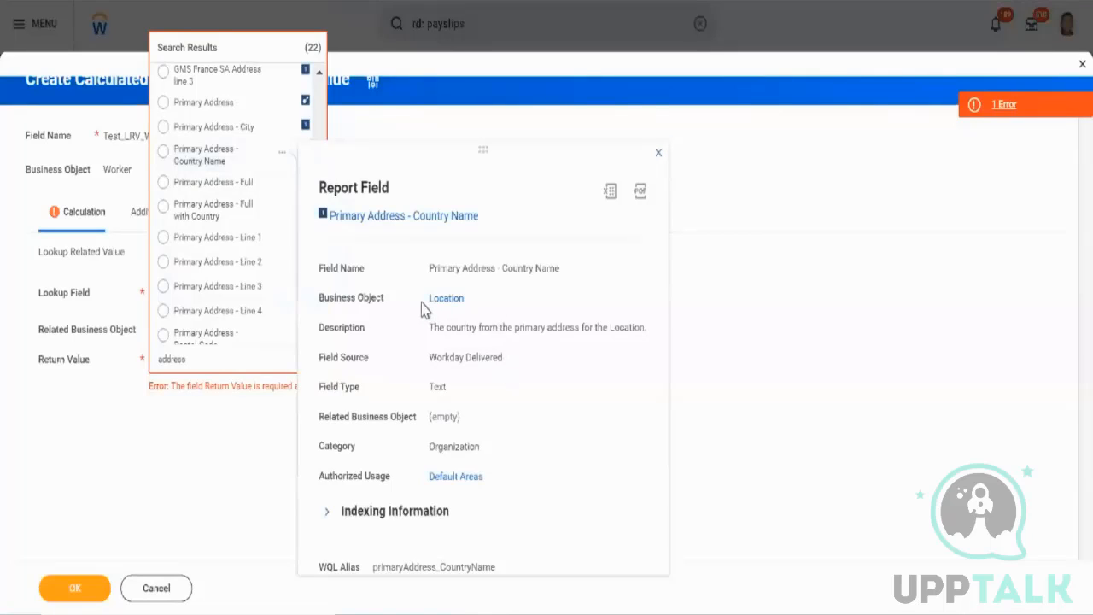
left_click_drag(422, 309, 469, 311)
left_click(238, 167)
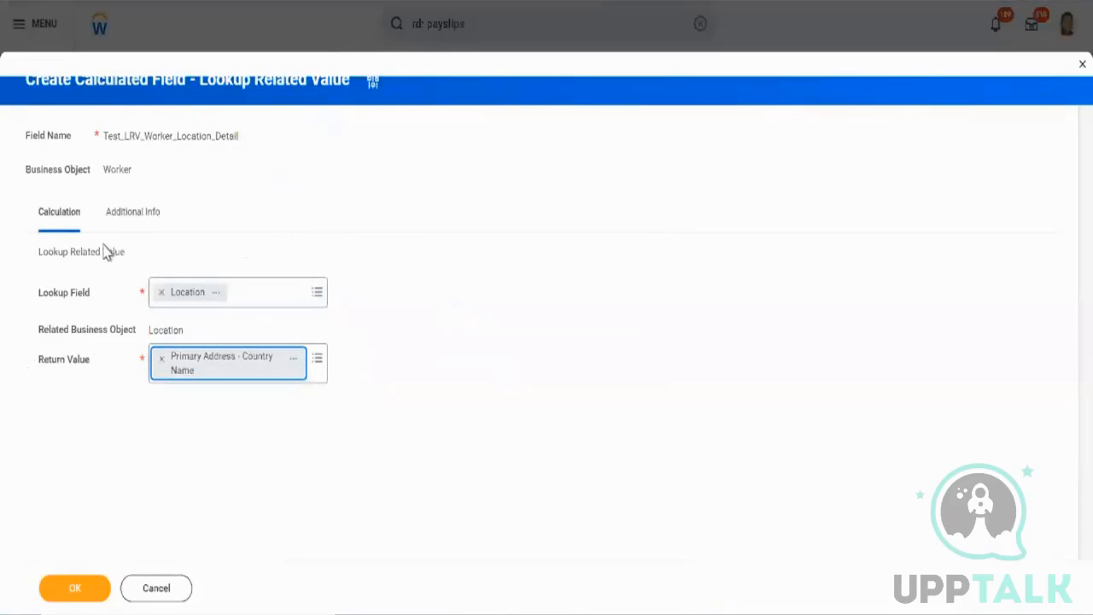
Review the Additional Info settings, return to Calculation, and save the calculated field.
left_click(115, 220)
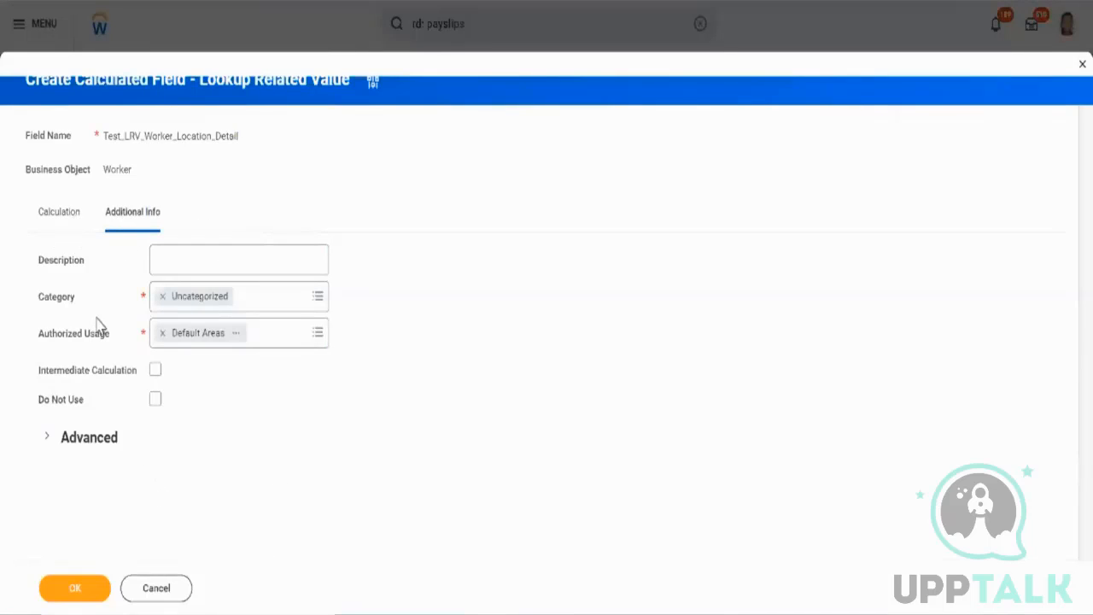
left_click(64, 223)
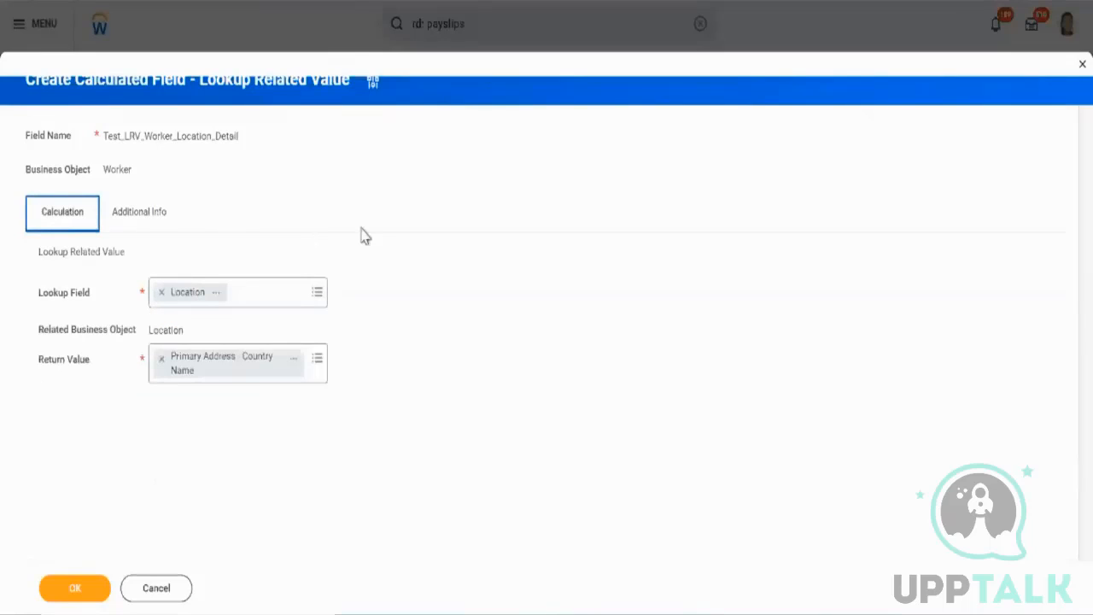
left_click(101, 589)
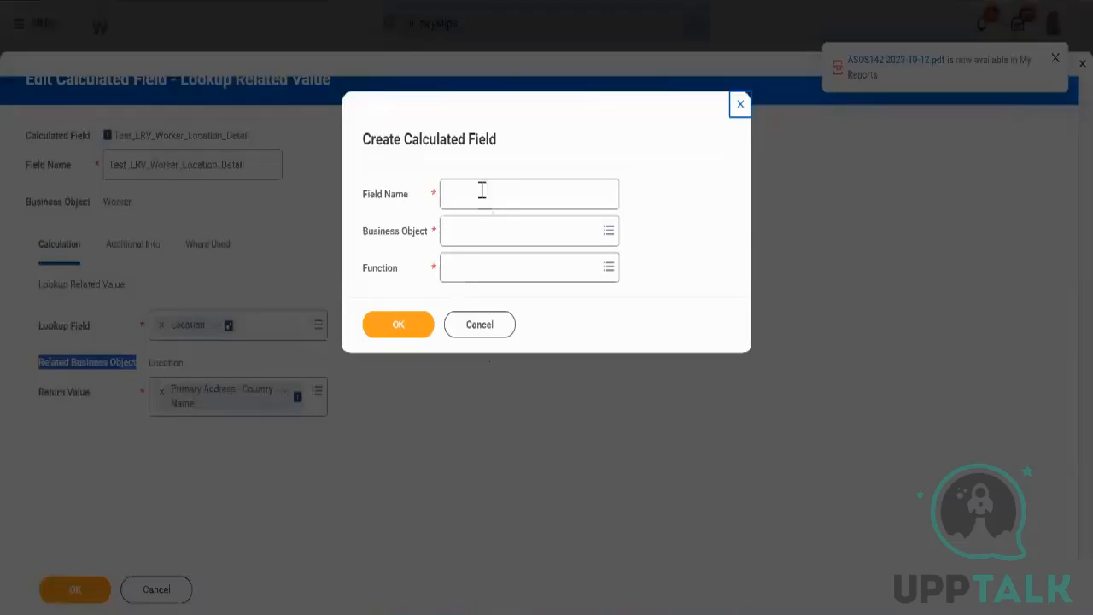
Start another new calculated field named with the user's name prefix followed by _ESI_Worker_Location.
left_click(481, 185)
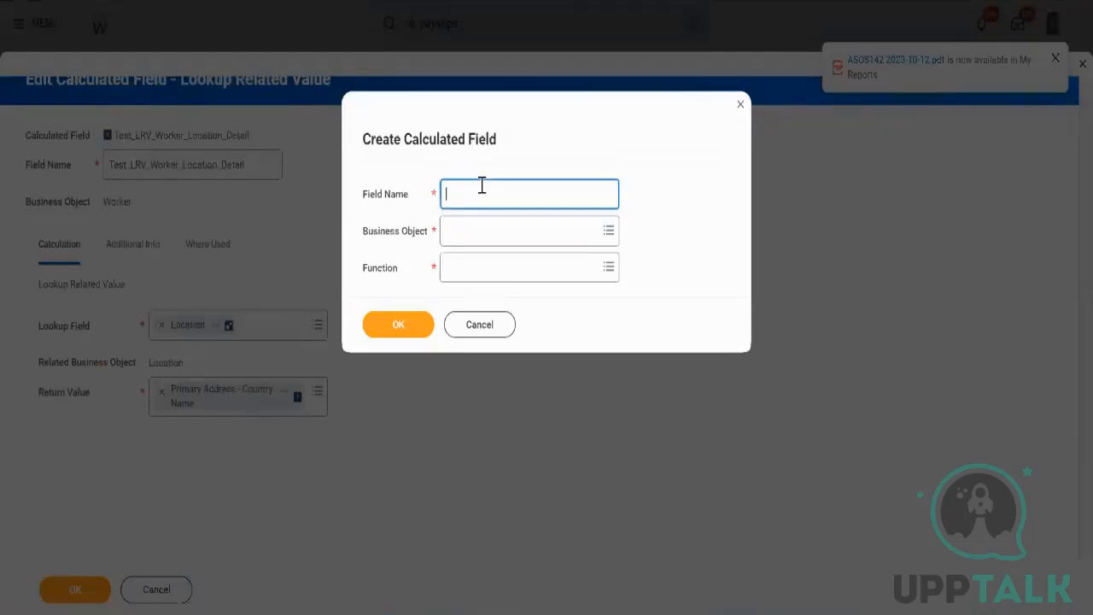
type("Aryan_")
type("Est")
type("_Worker_Lo")
type("cation")
Set the business object to Worker and the function to Extract Single Instance, and confirm the dialog.
left_click(527, 223)
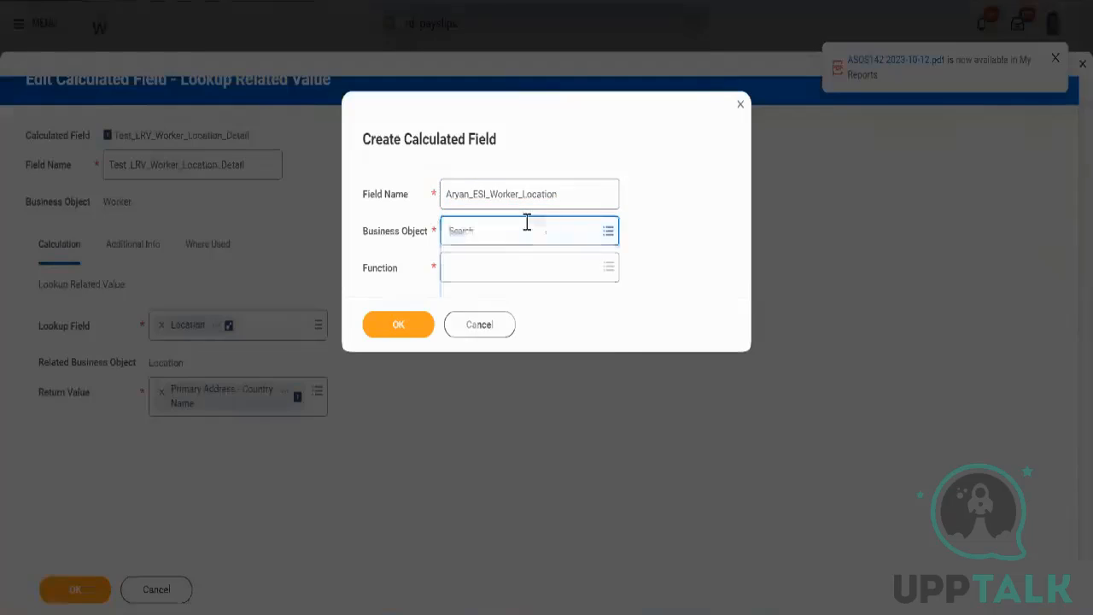
type("work")
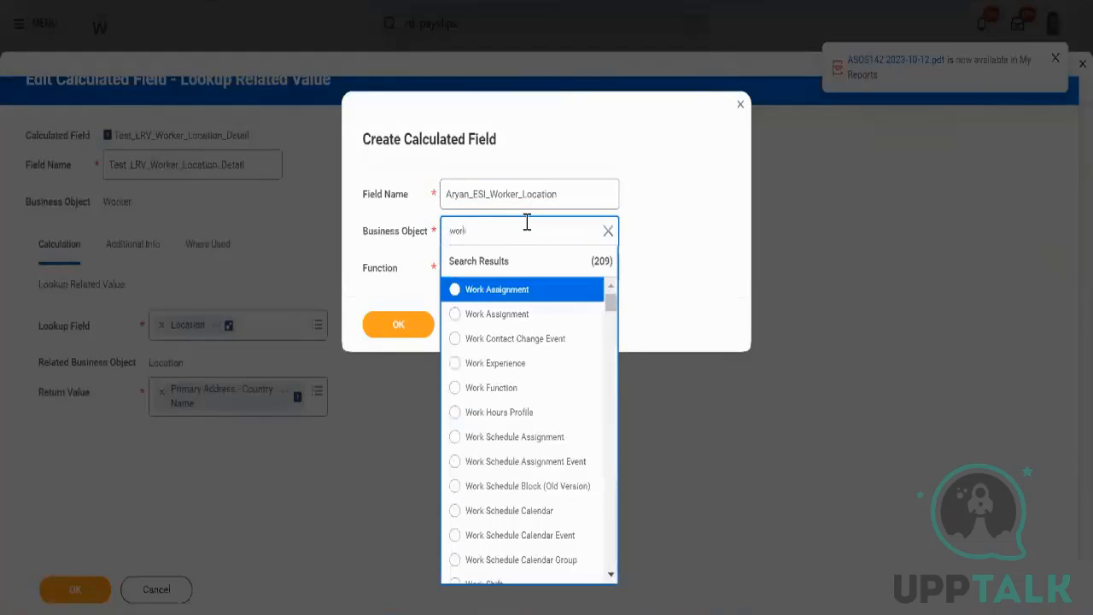
type("er")
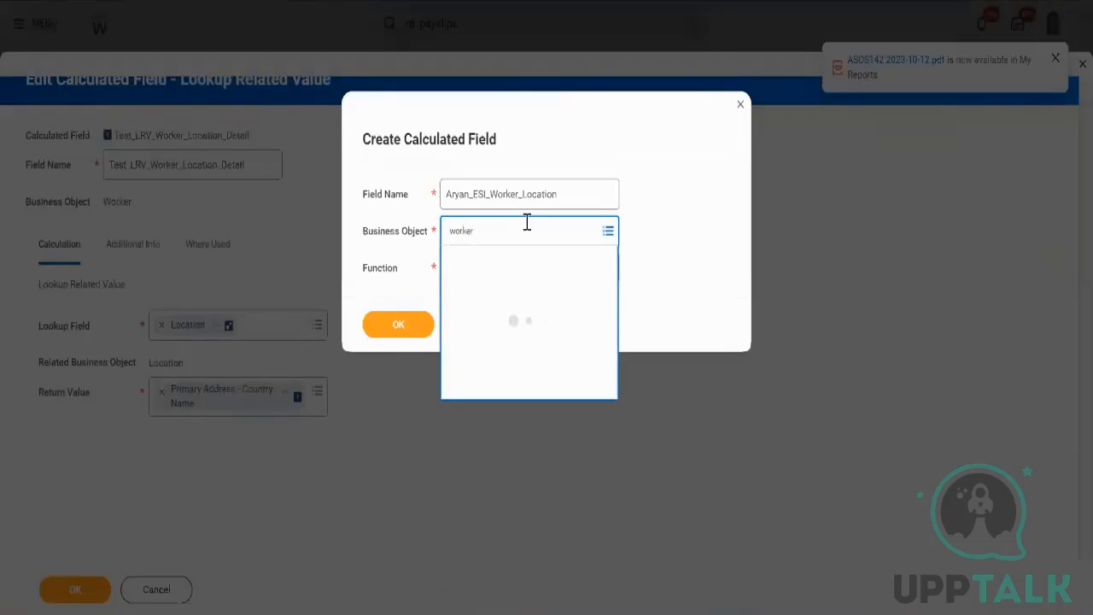
key("Return")
left_click(527, 265)
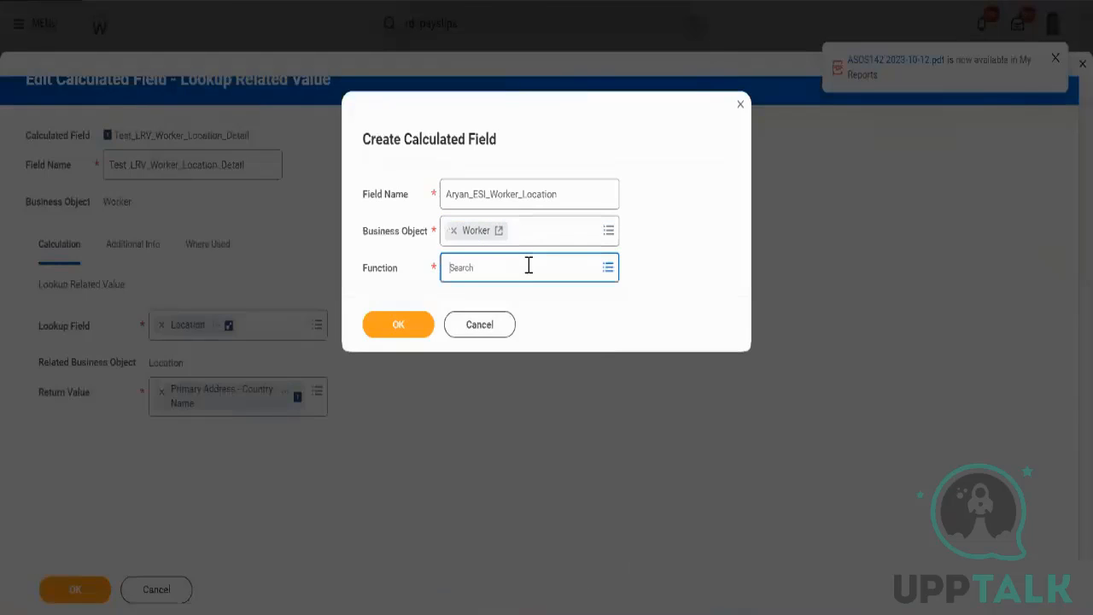
type("asi")
key("Return")
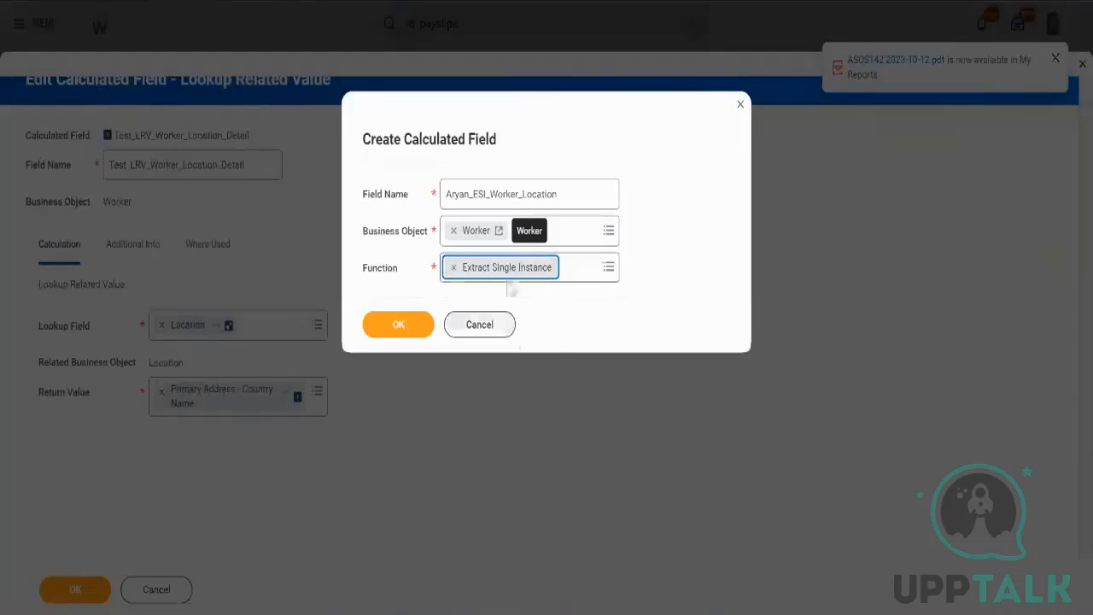
left_click(419, 327)
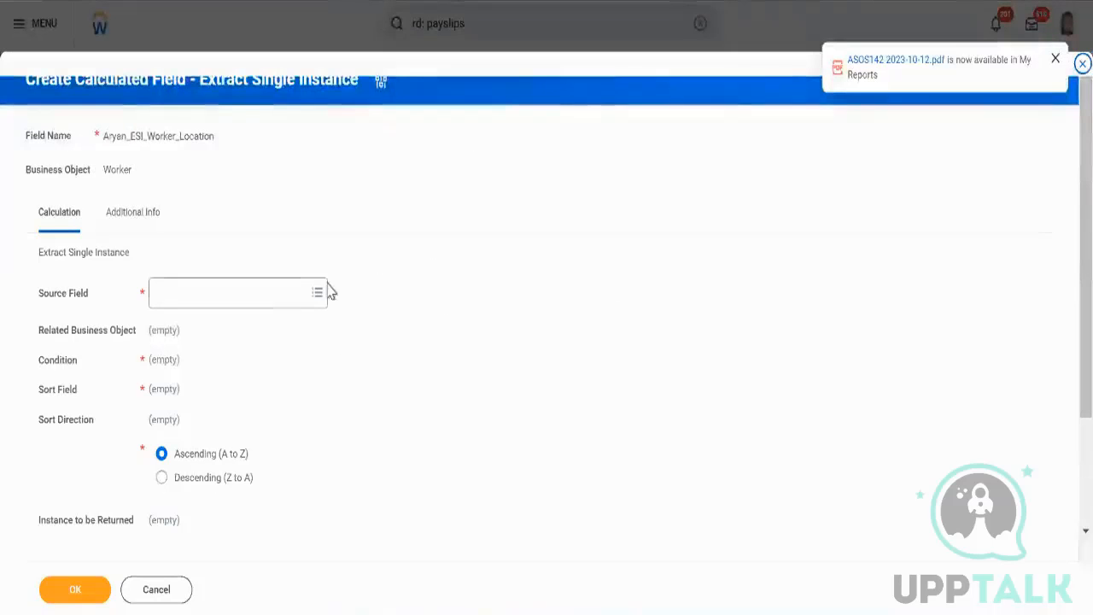
Search the source fields for location and browse the matching fields and the Worker-Location links list.
left_click(269, 296)
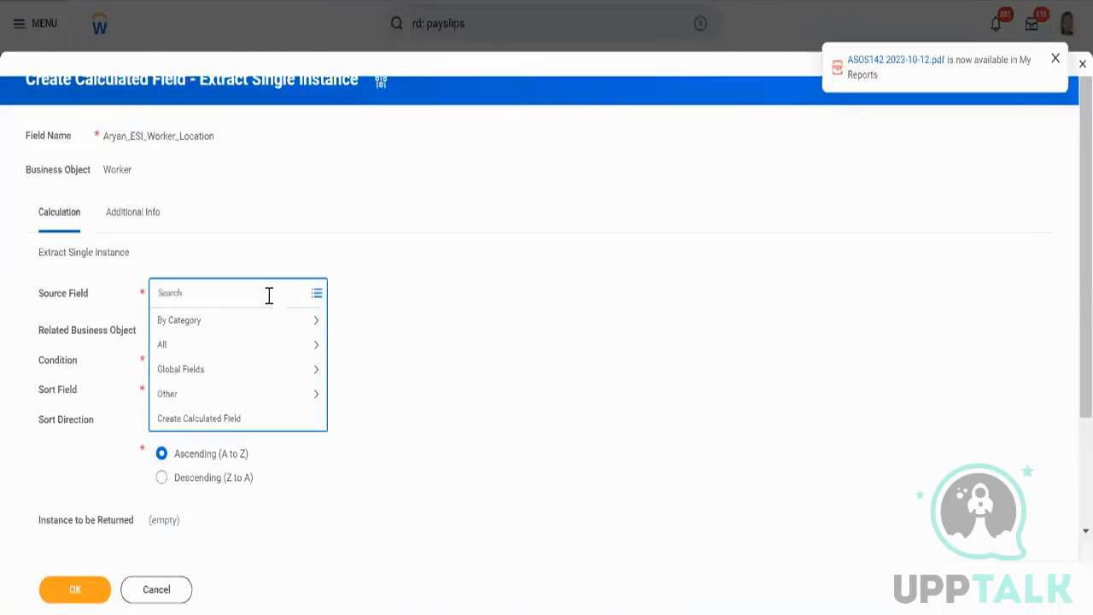
type("location")
key("Return")
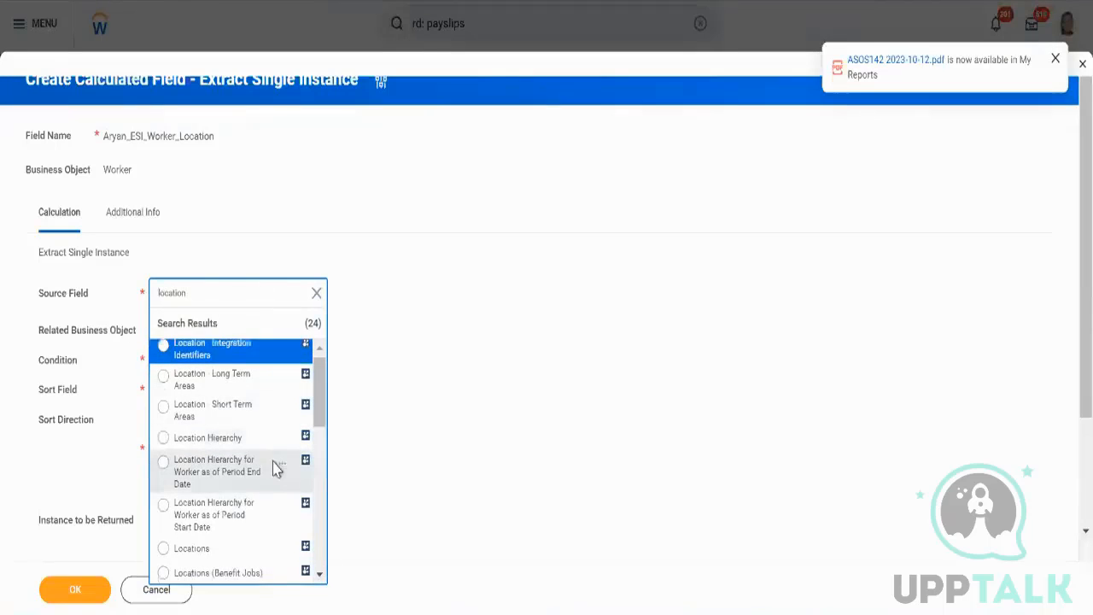
scroll(273, 468, "down", 3)
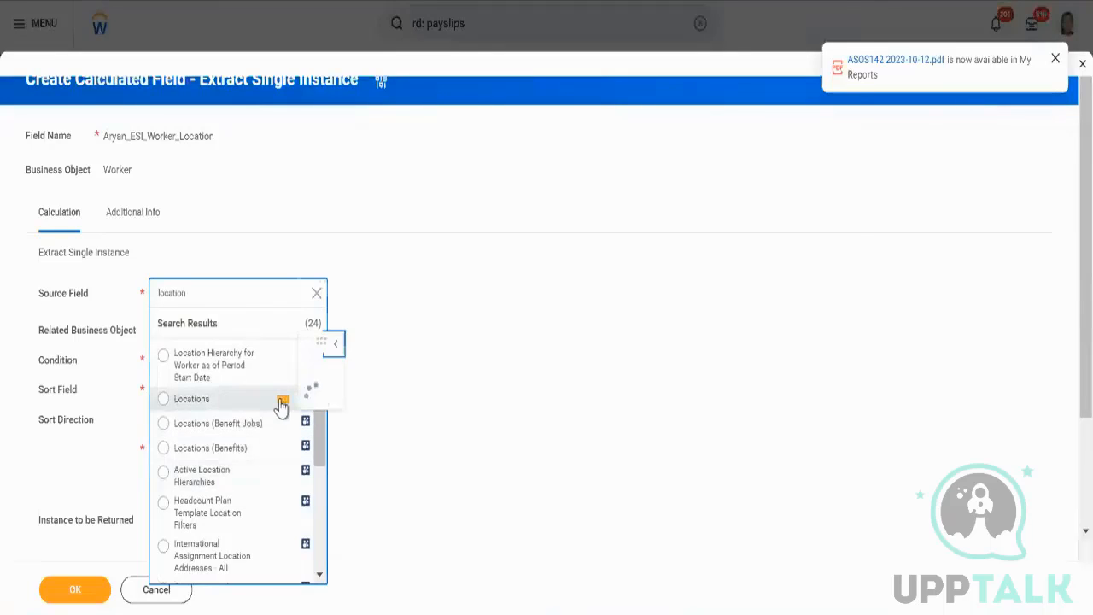
left_click(281, 402)
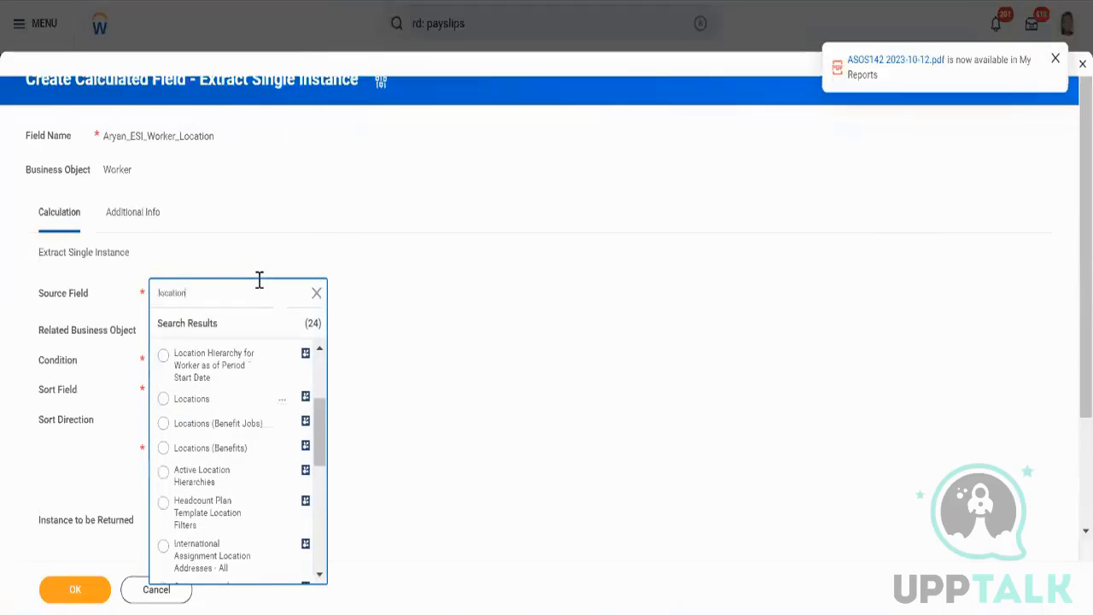
scroll(276, 416, "up", 2)
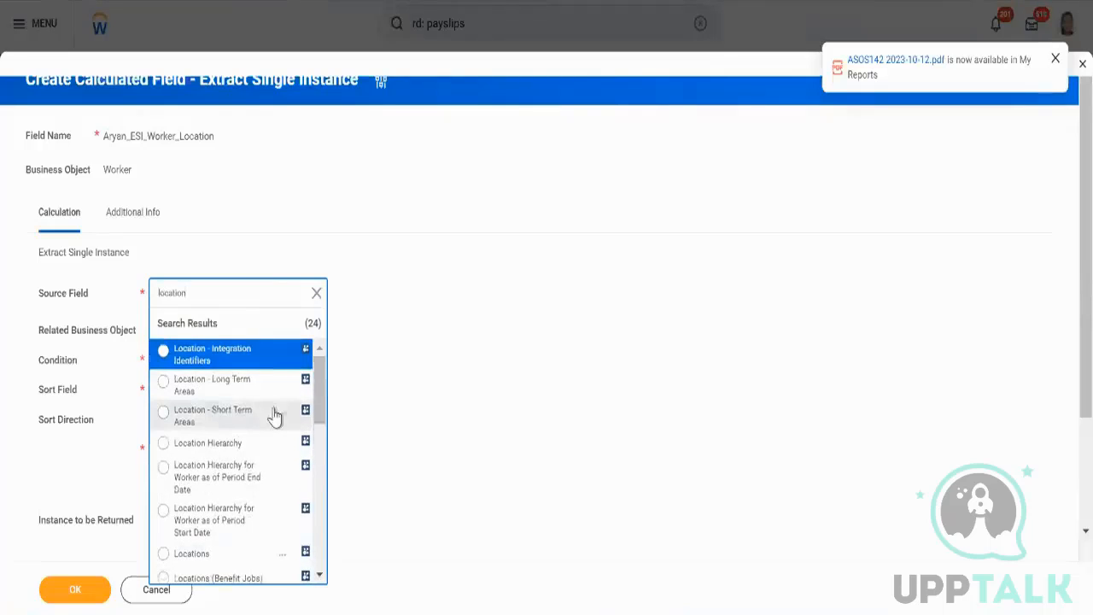
scroll(275, 416, "down", 5)
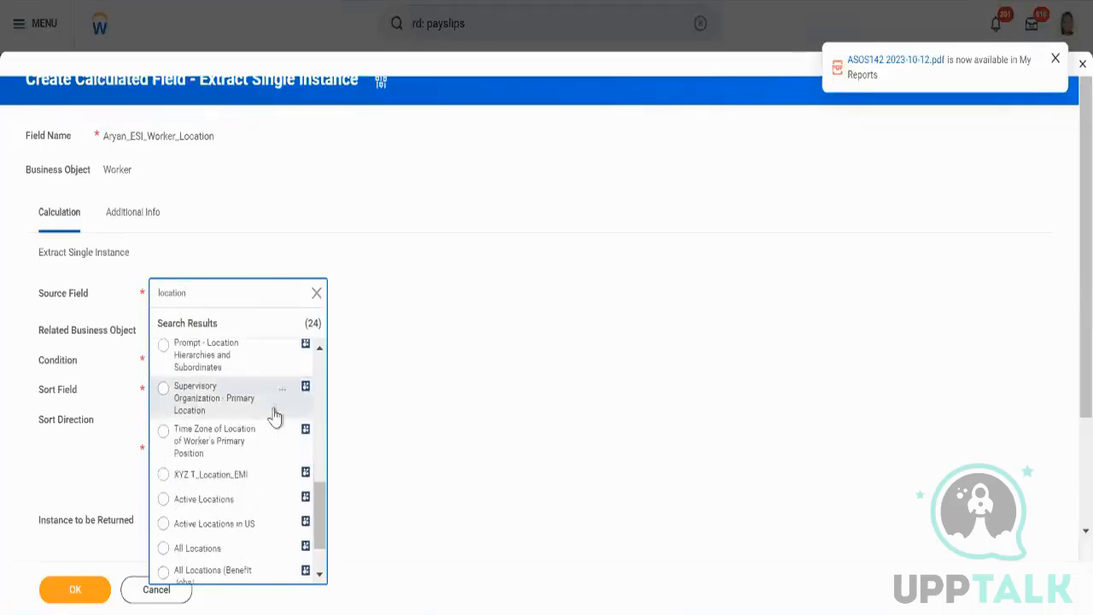
scroll(274, 416, "down", 2)
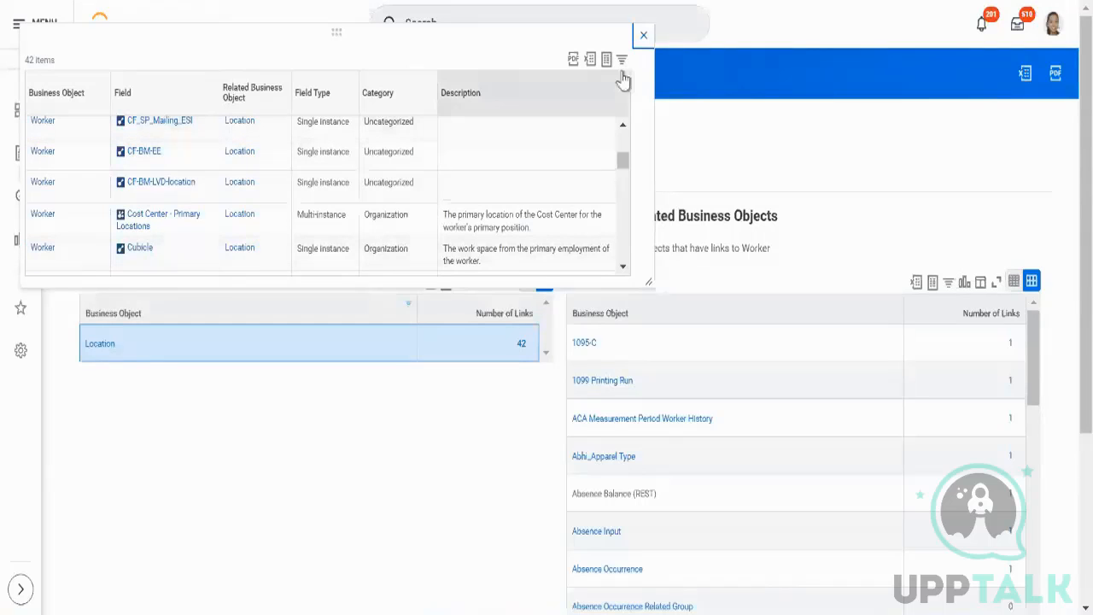
left_click(643, 35)
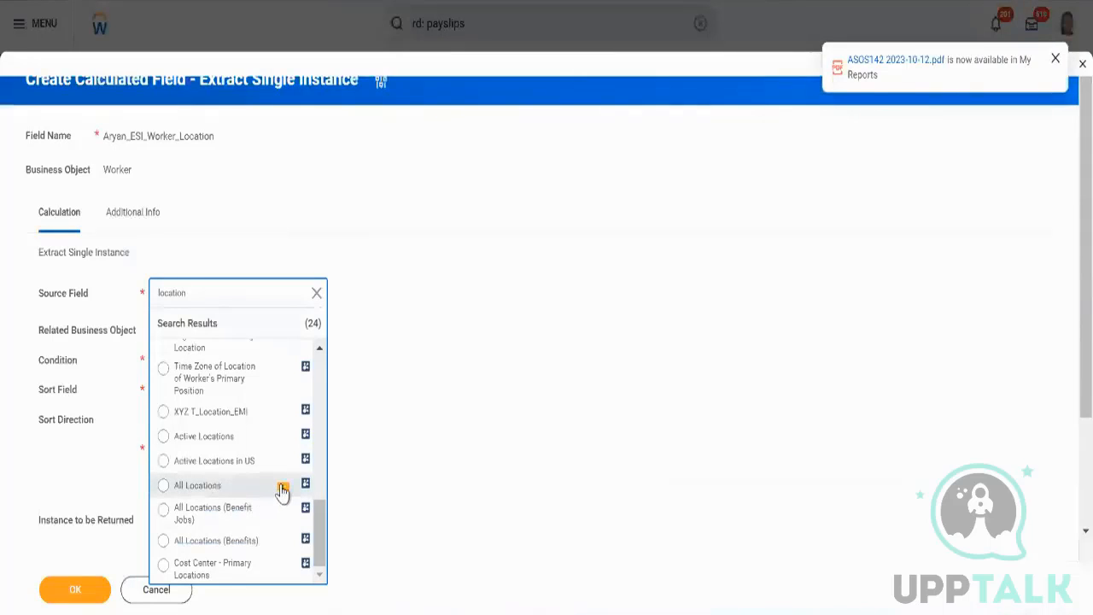
Inspect and compare the details of the All Locations and Active Locations source fields.
left_click(281, 489)
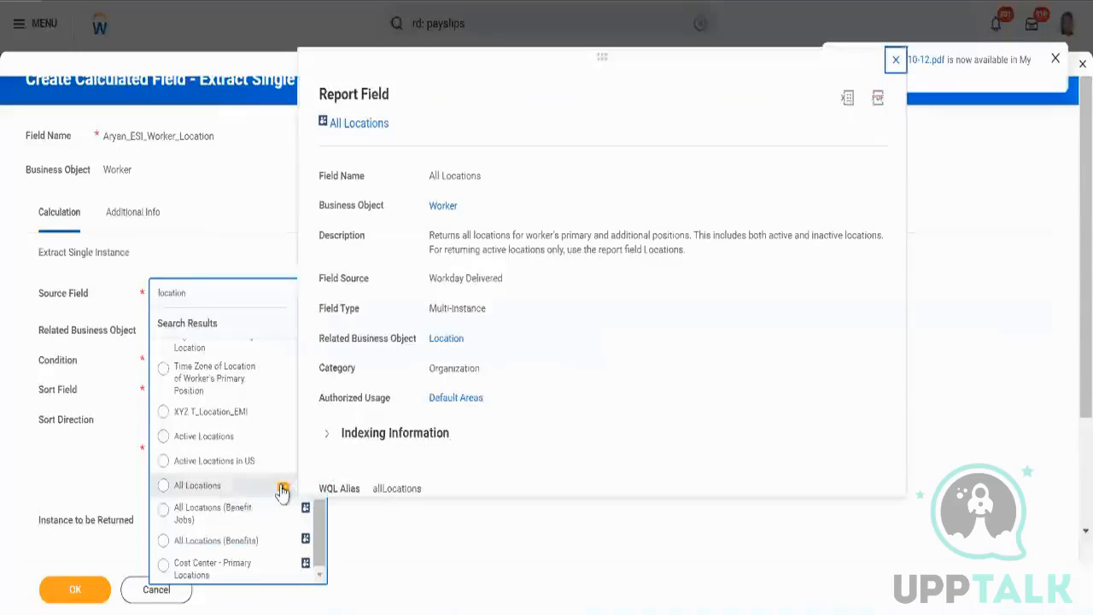
triple_click(497, 246)
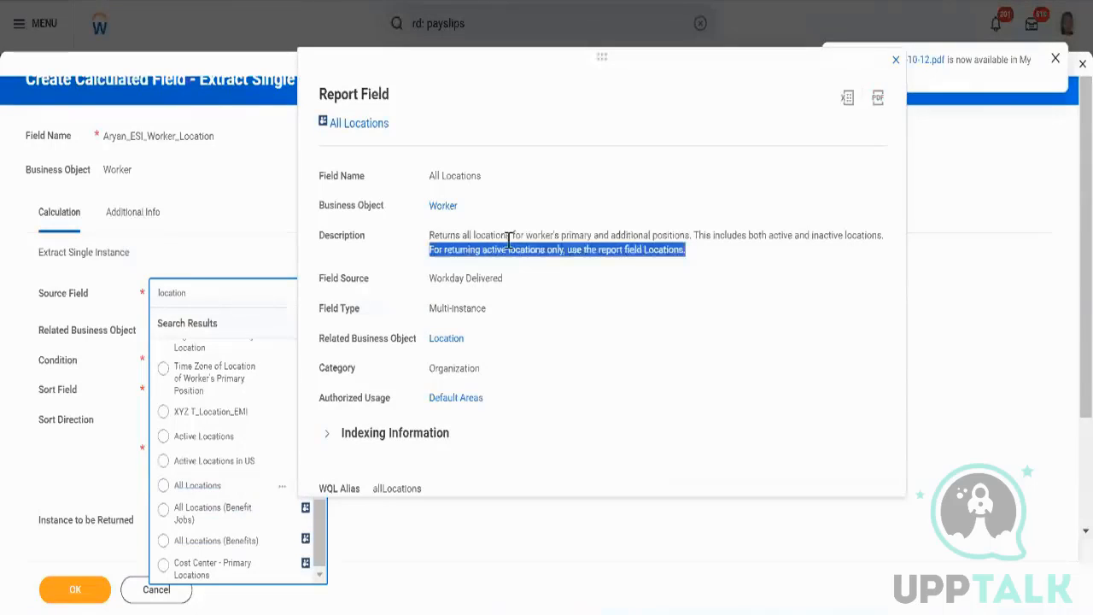
triple_click(507, 237)
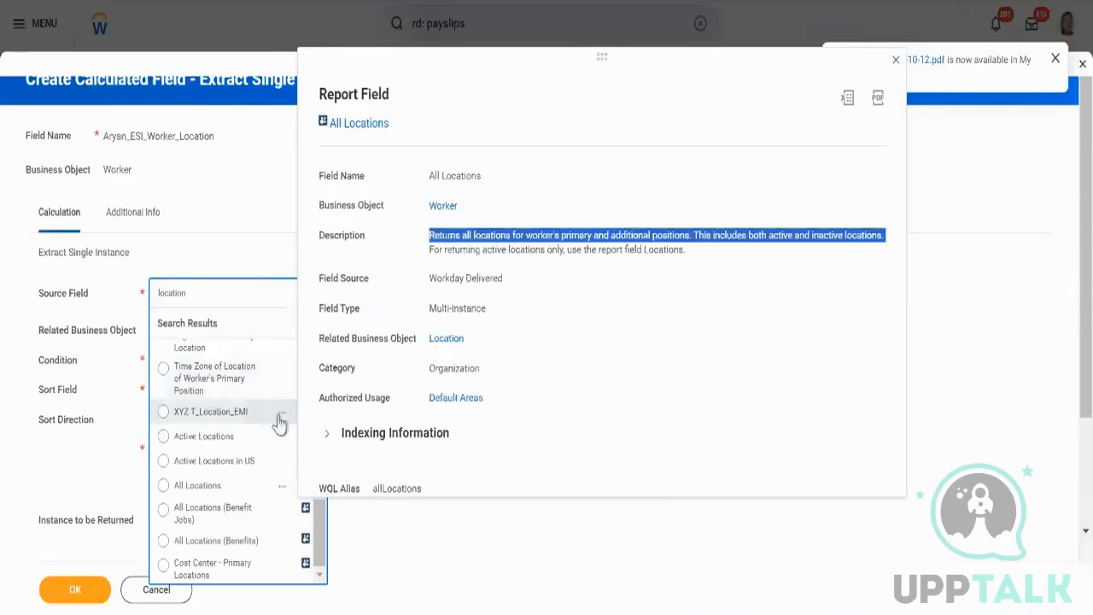
left_click(286, 439)
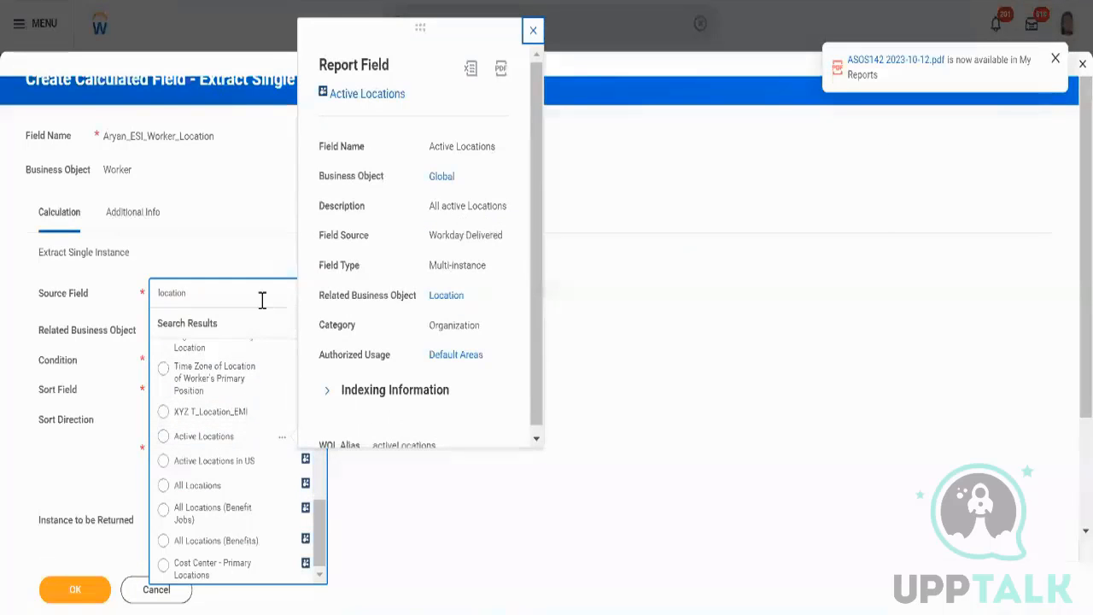
left_click(283, 487)
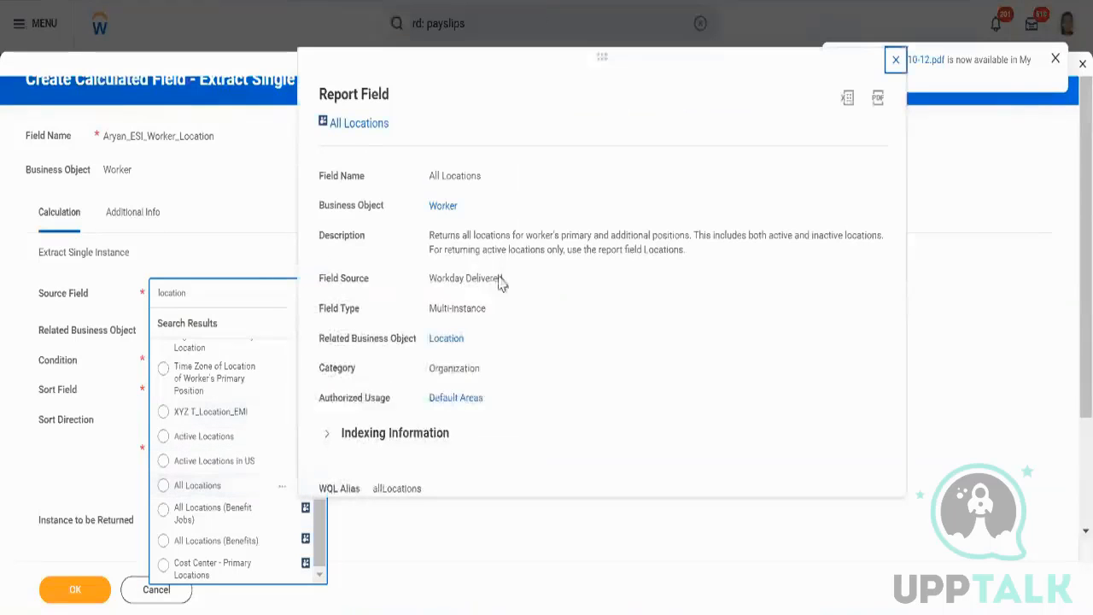
triple_click(487, 231)
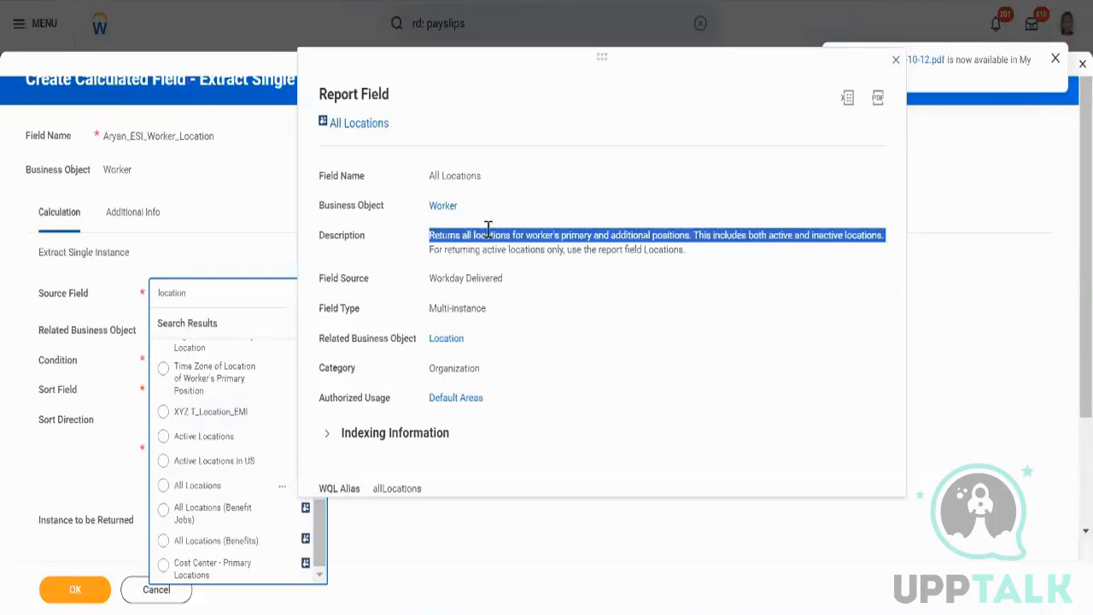
Inspect the Locations field's details and select Locations as the source field.
scroll(257, 466, "up", 5)
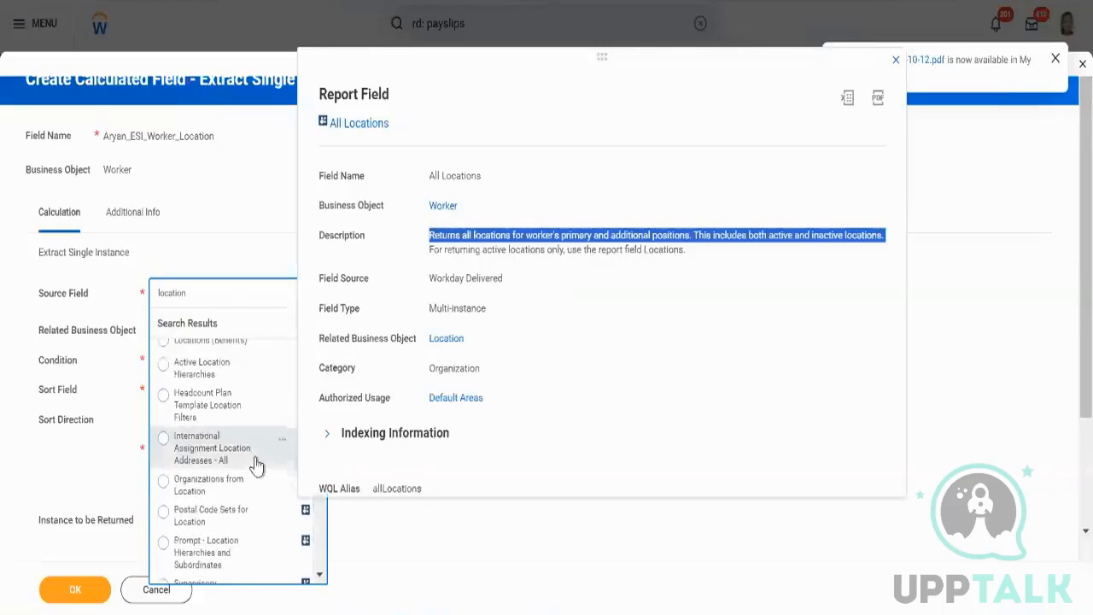
scroll(263, 415, "up", 2)
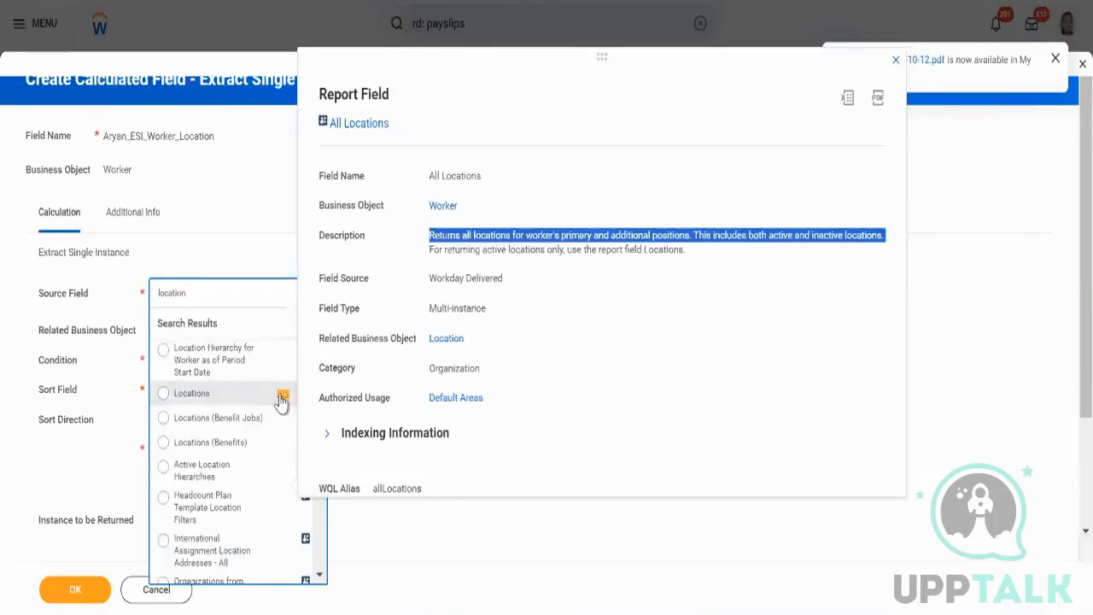
left_click(282, 398)
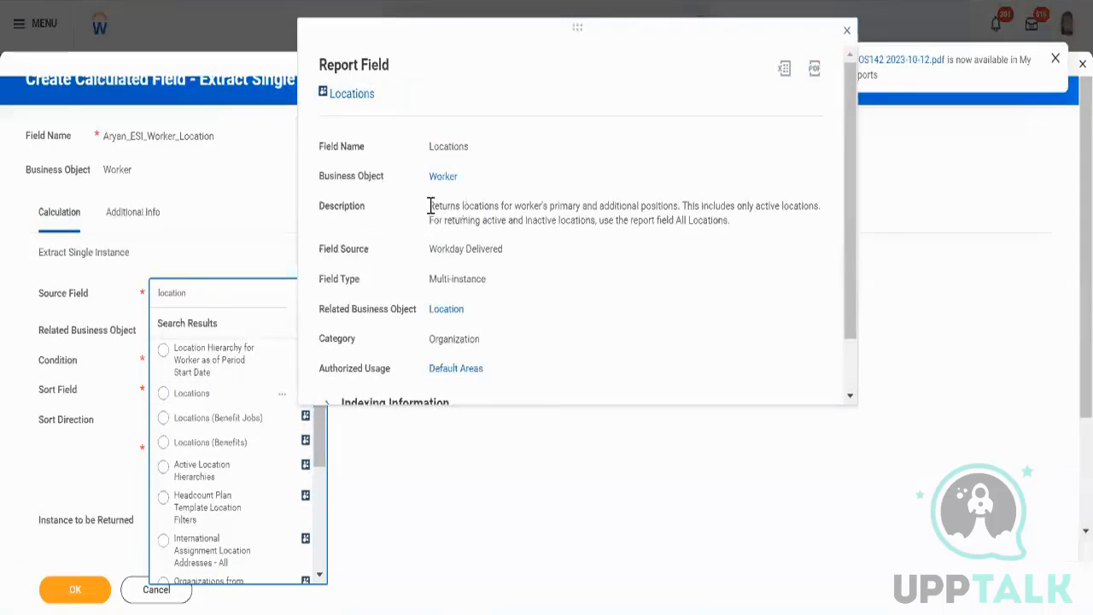
left_click_drag(430, 207, 758, 228)
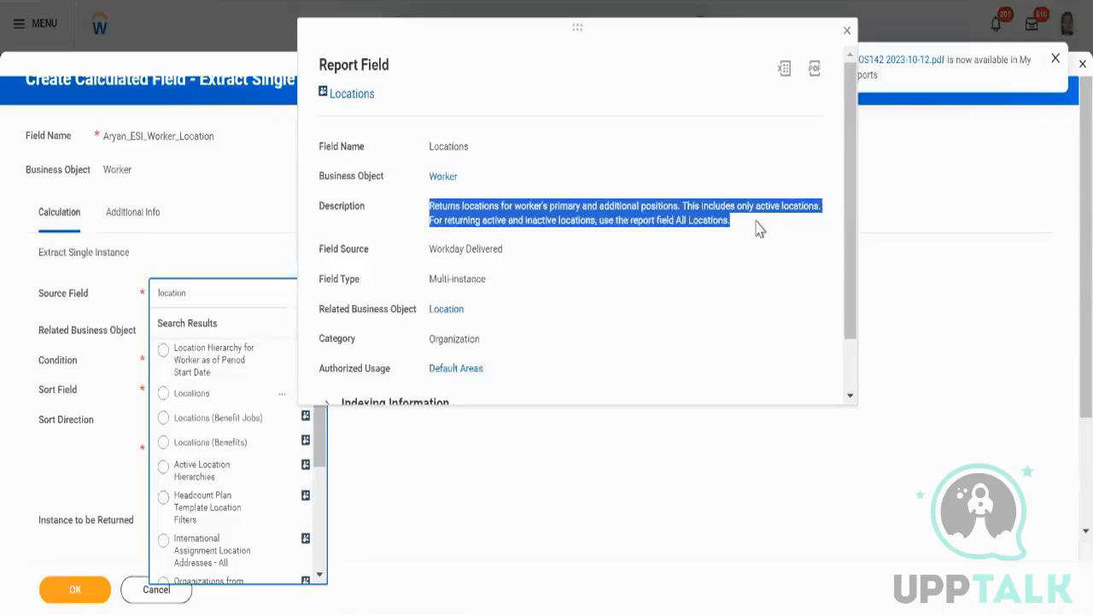
left_click(214, 401)
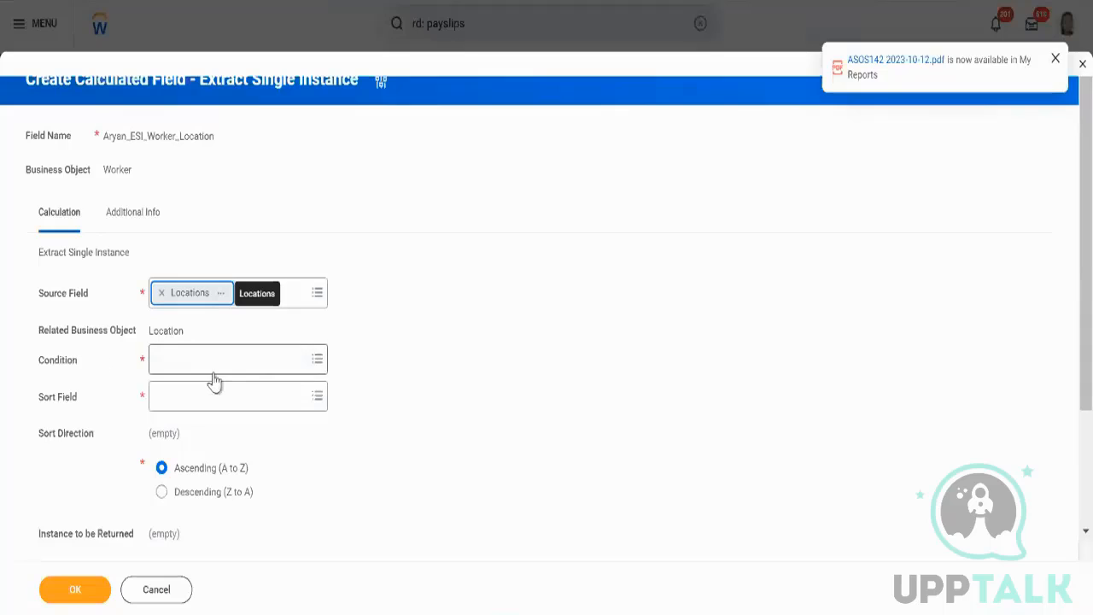
left_click(215, 372)
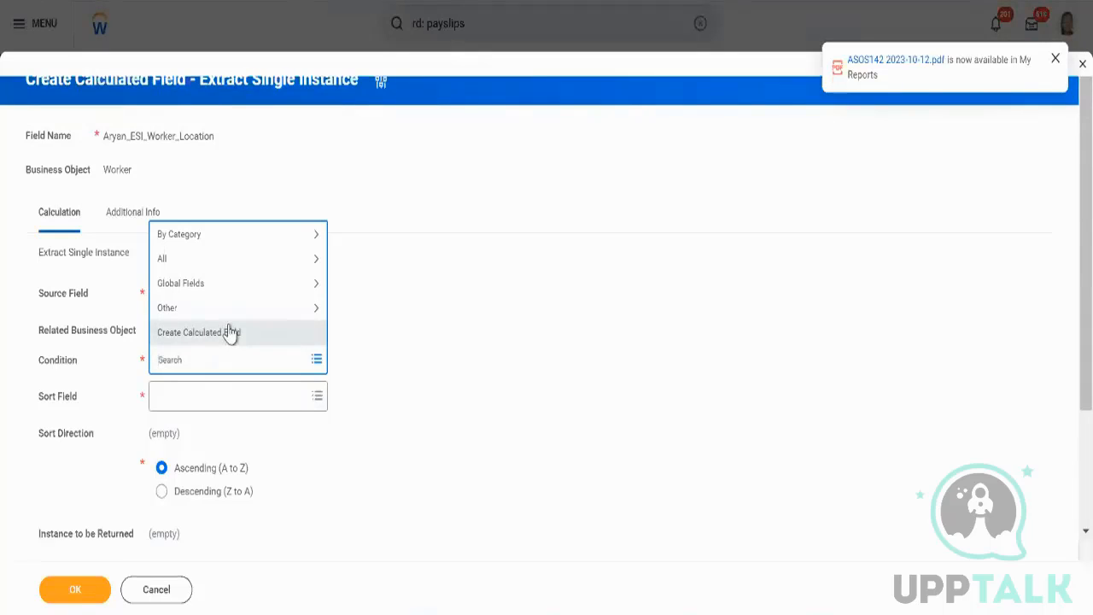
left_click(229, 333)
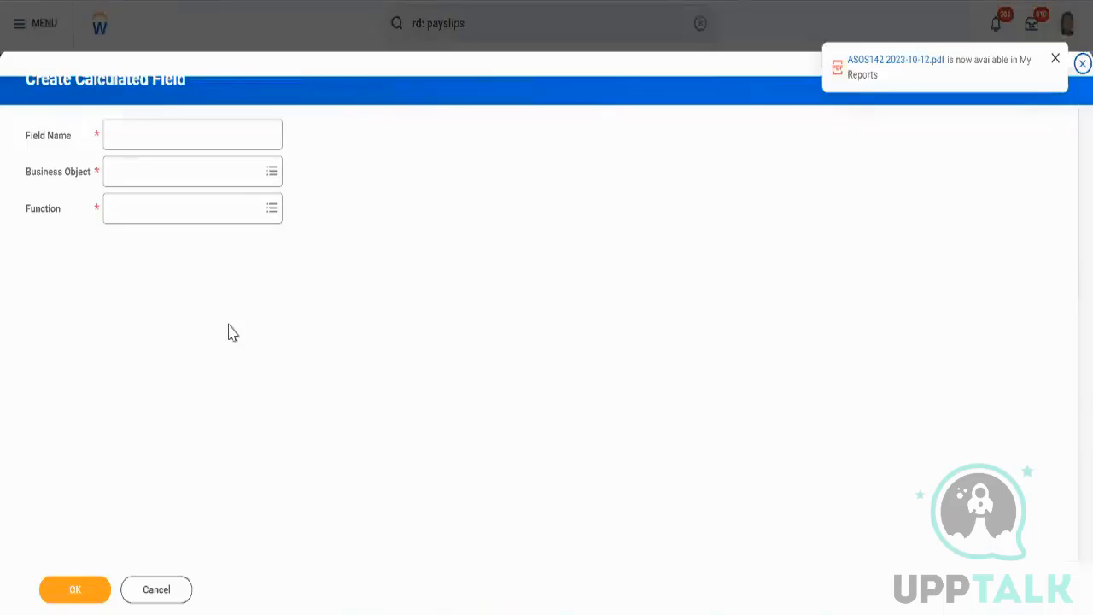
left_click(171, 591)
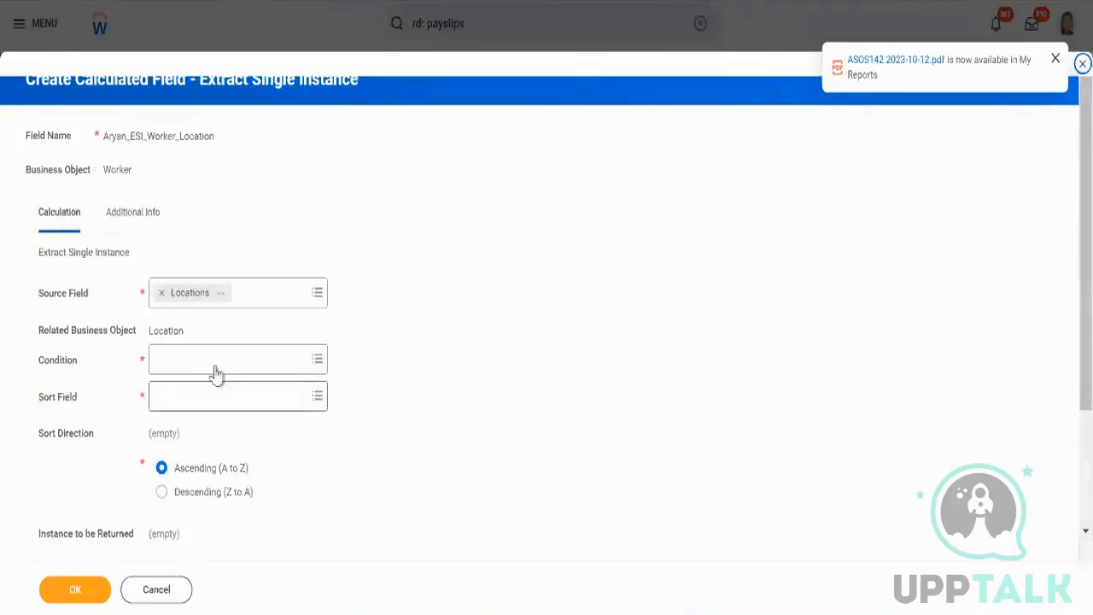
Review the Locations description, then create a condition calculated field named with the user's name prefix followed by _TF_Primary_Location.
left_click(222, 294)
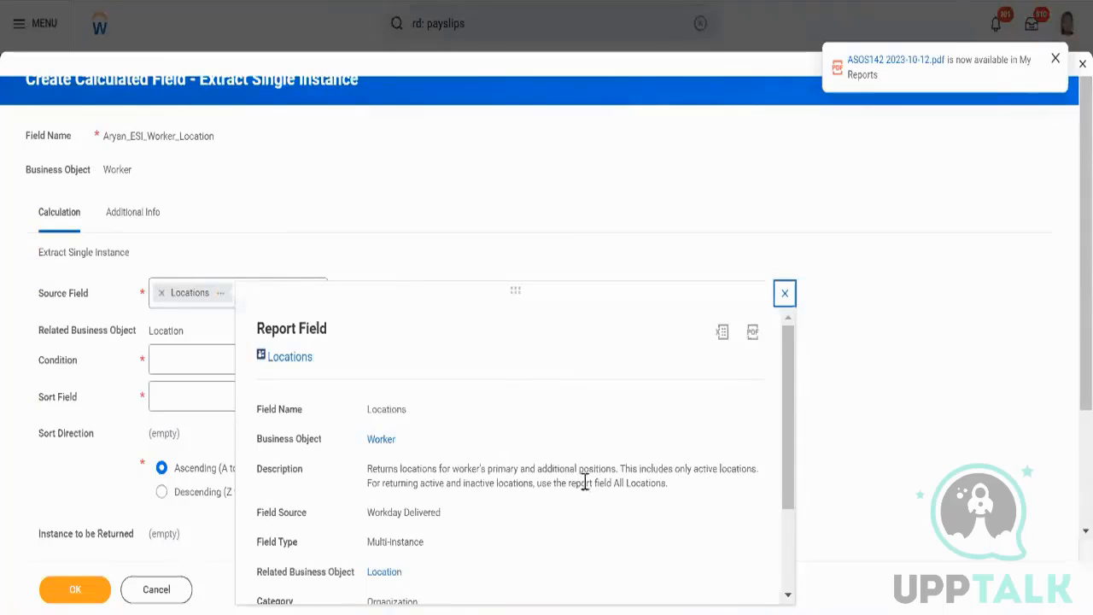
triple_click(515, 474)
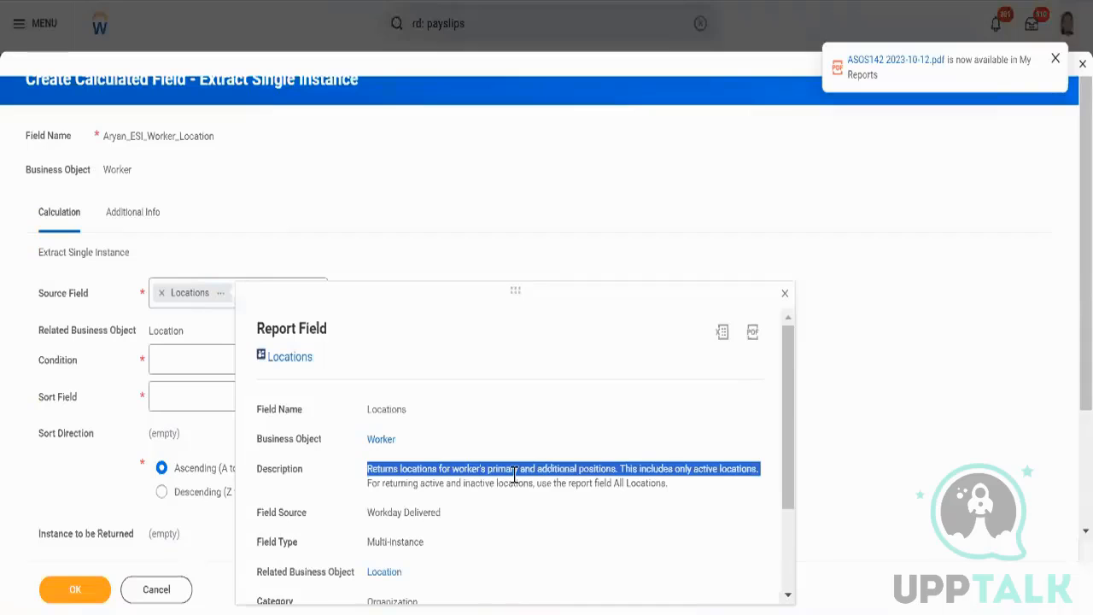
left_click(209, 366)
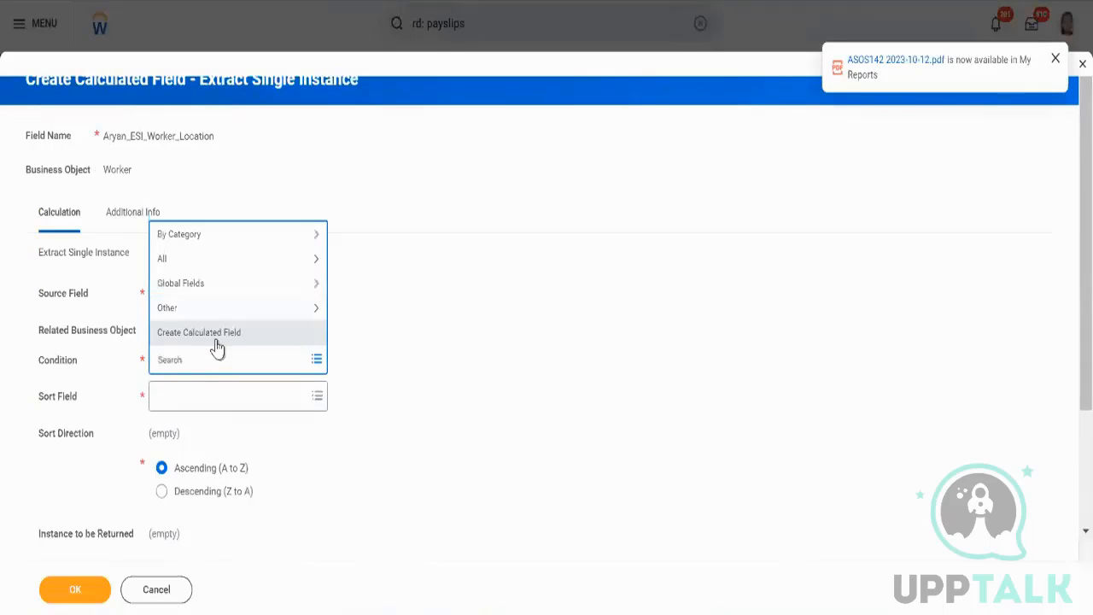
left_click(216, 346)
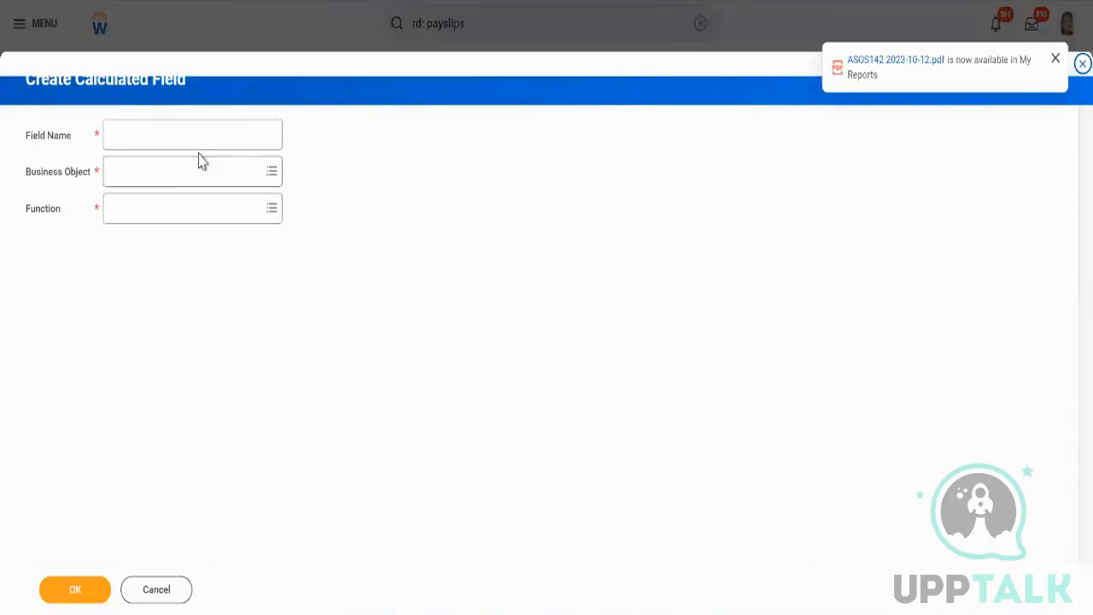
left_click(208, 129)
type("Arya")
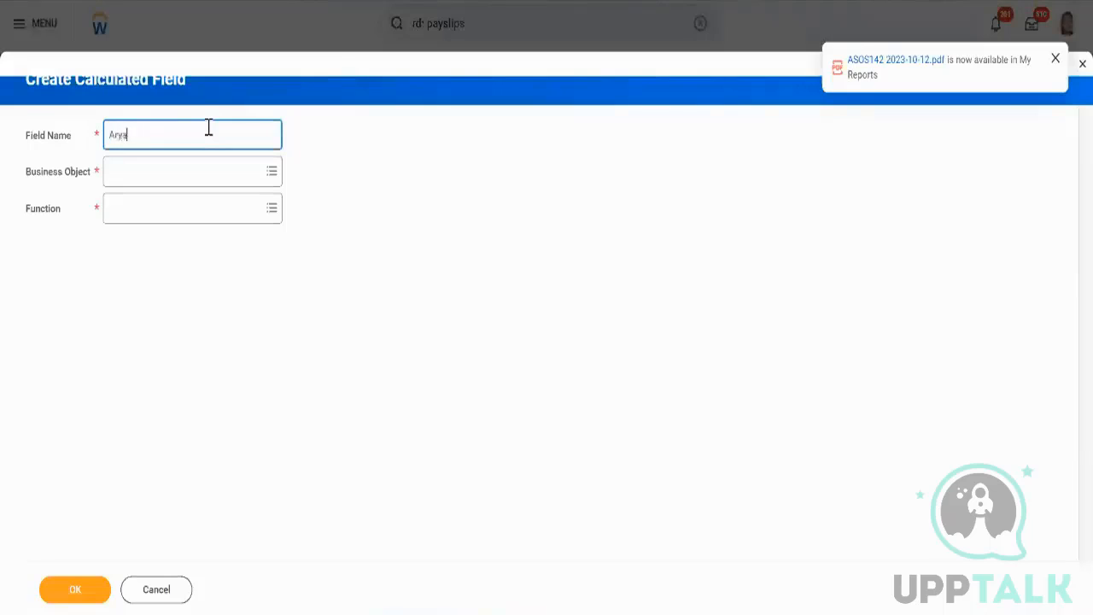
type("n_TF_Primary_Location")
key("Tab")
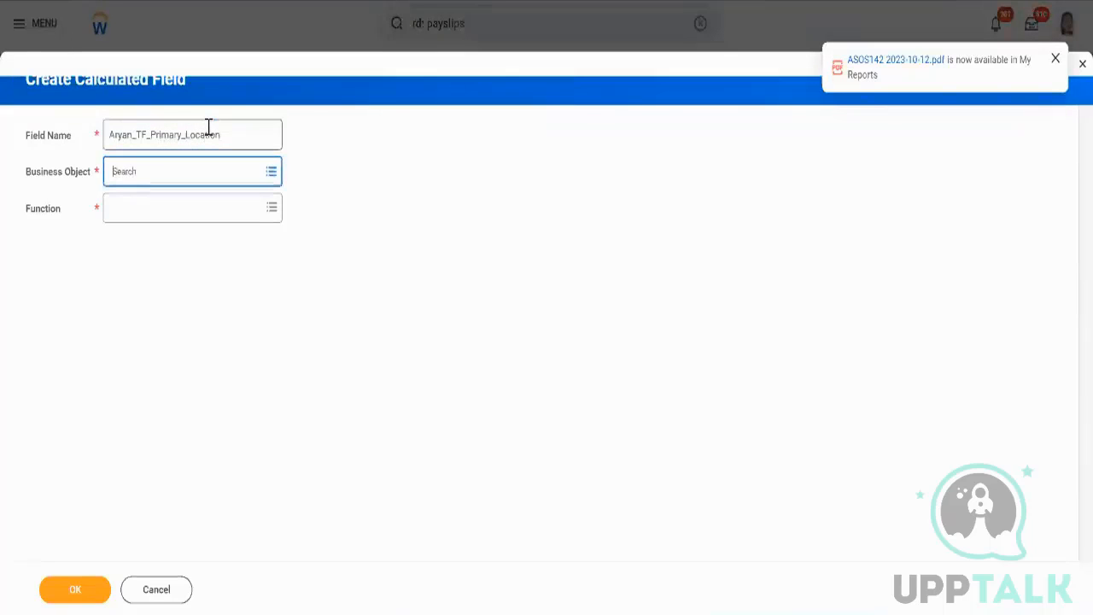
Set the business object to Location and the function to True/False Condition, and confirm the dialog.
type("location")
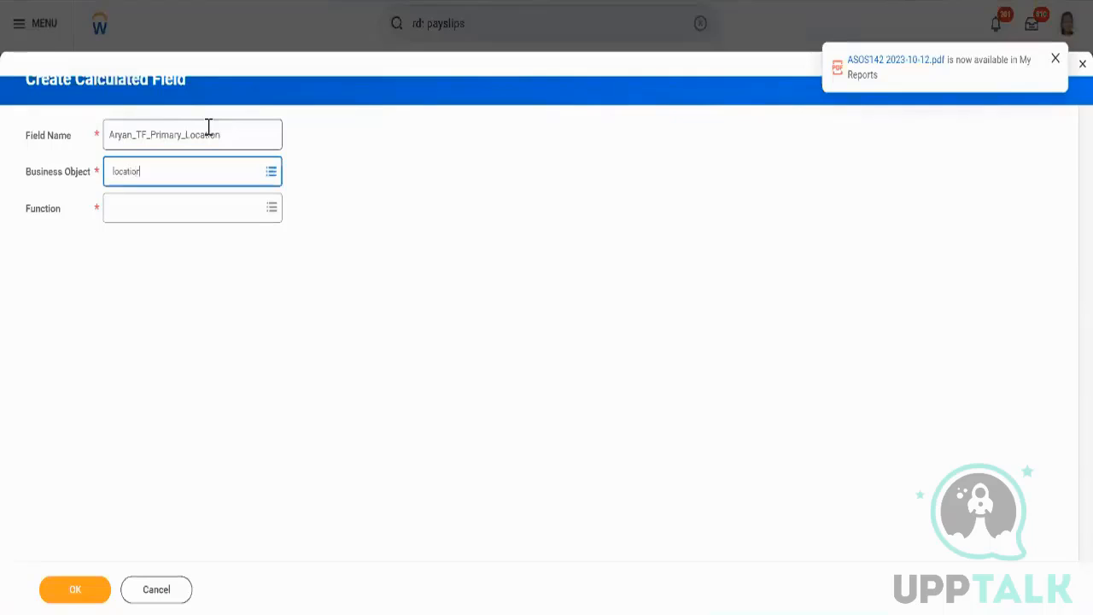
key("Return")
key("Return")
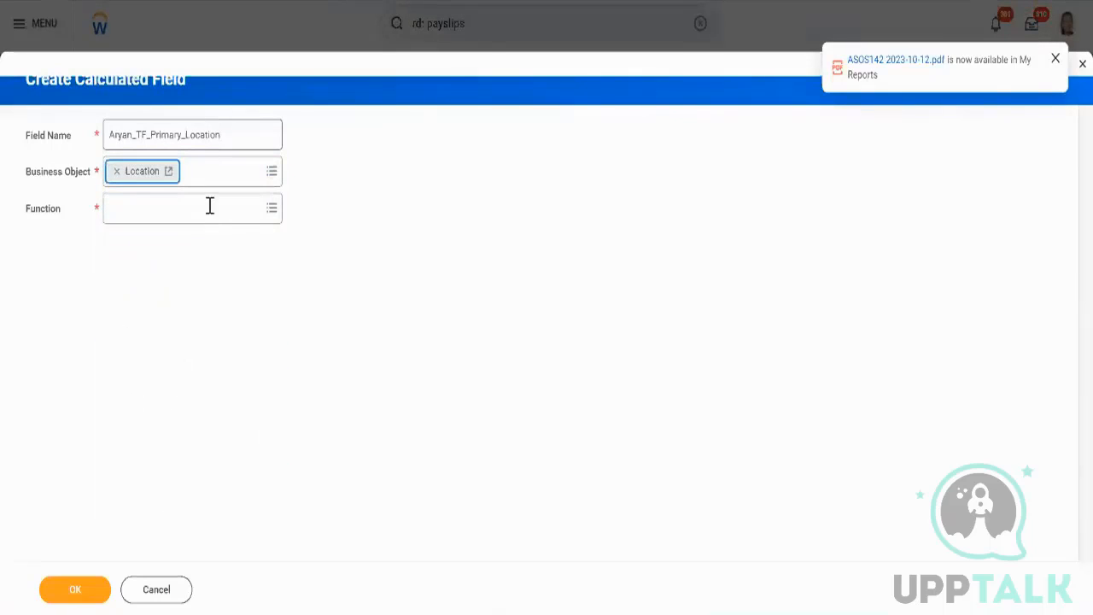
left_click(222, 218)
type("tru")
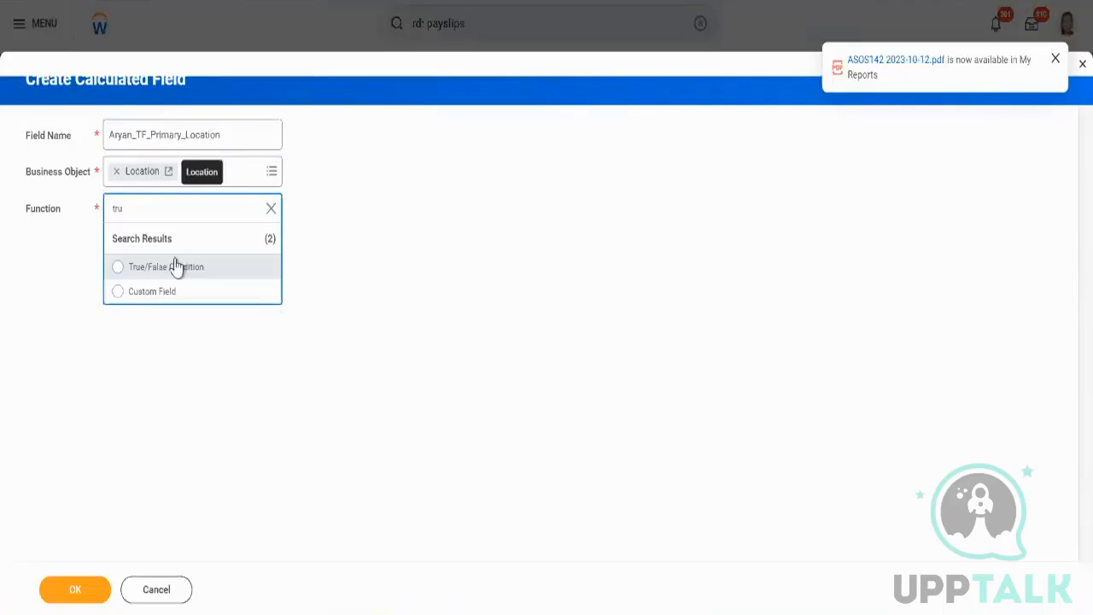
left_click(175, 268)
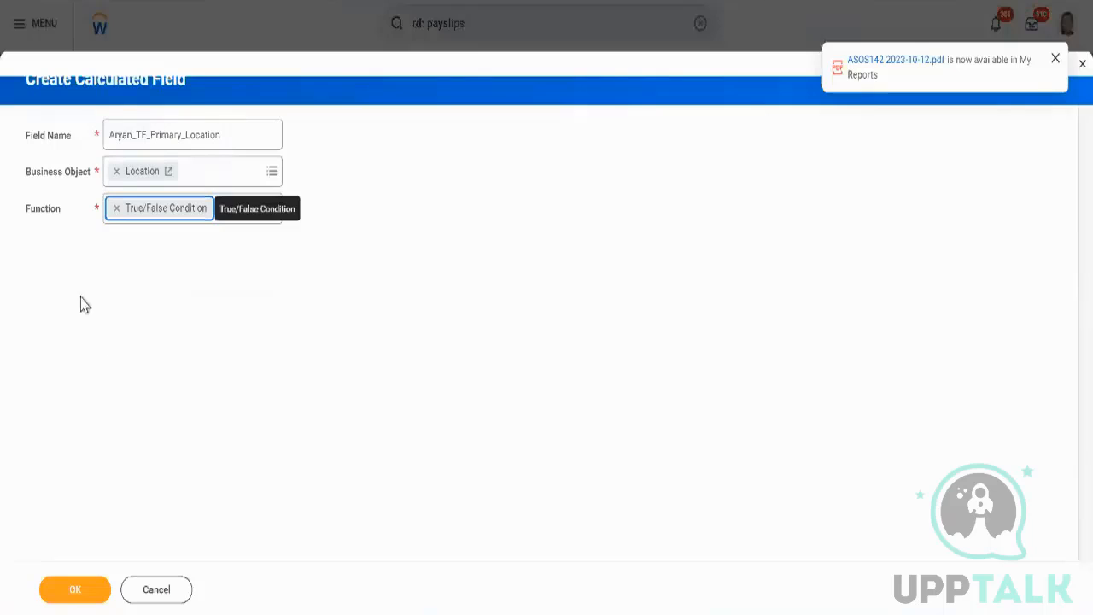
left_click(83, 591)
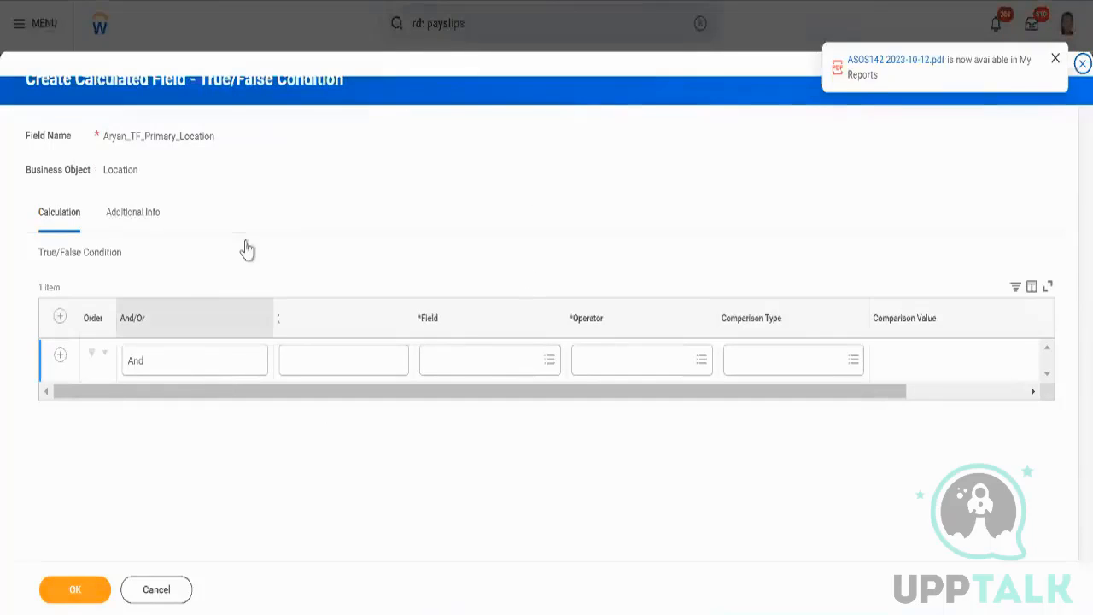
Set the condition row's field to Location Type and review its description.
left_click(478, 360)
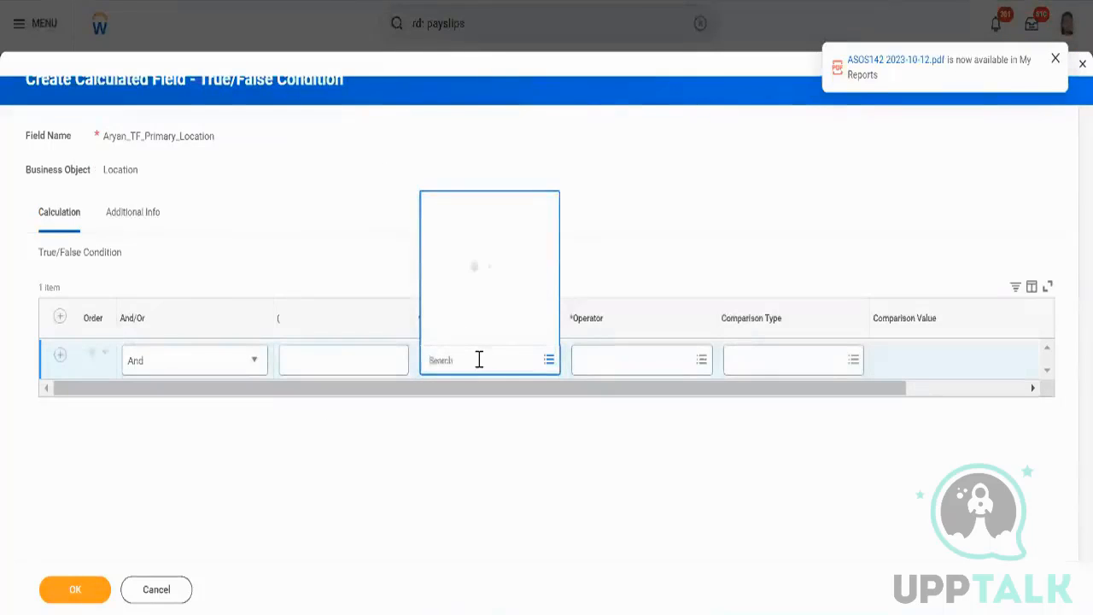
type("lacation")
key("Return")
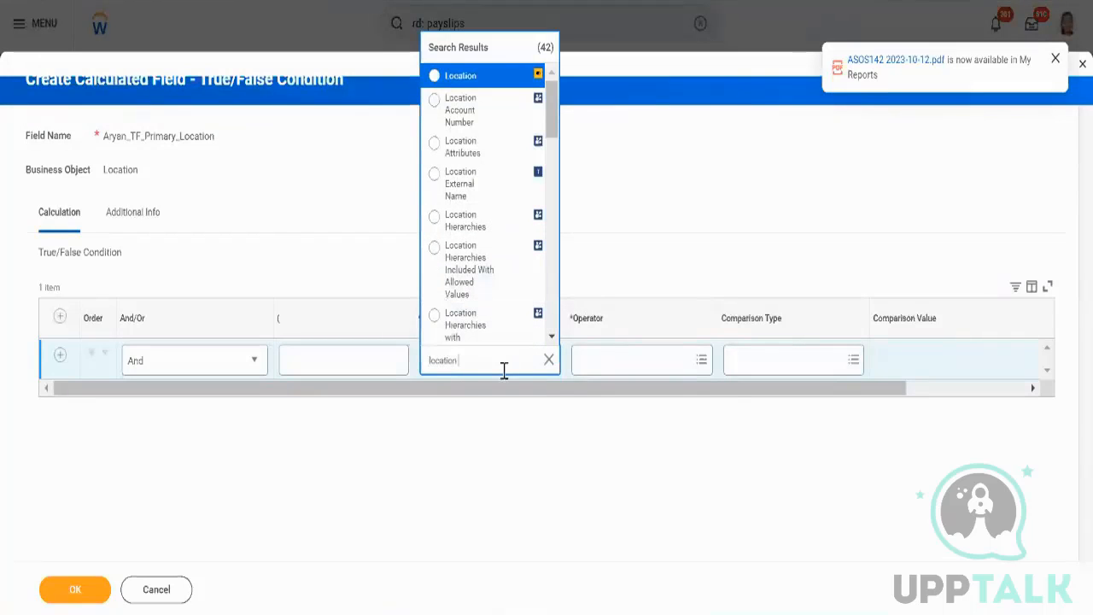
type("(ype")
key("Return")
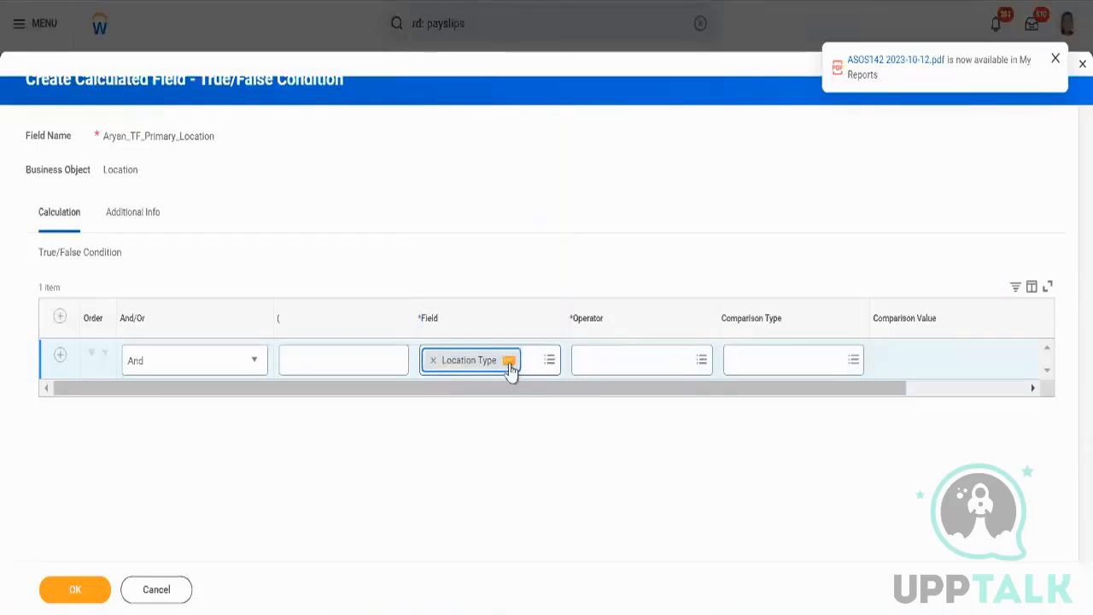
left_click(509, 362)
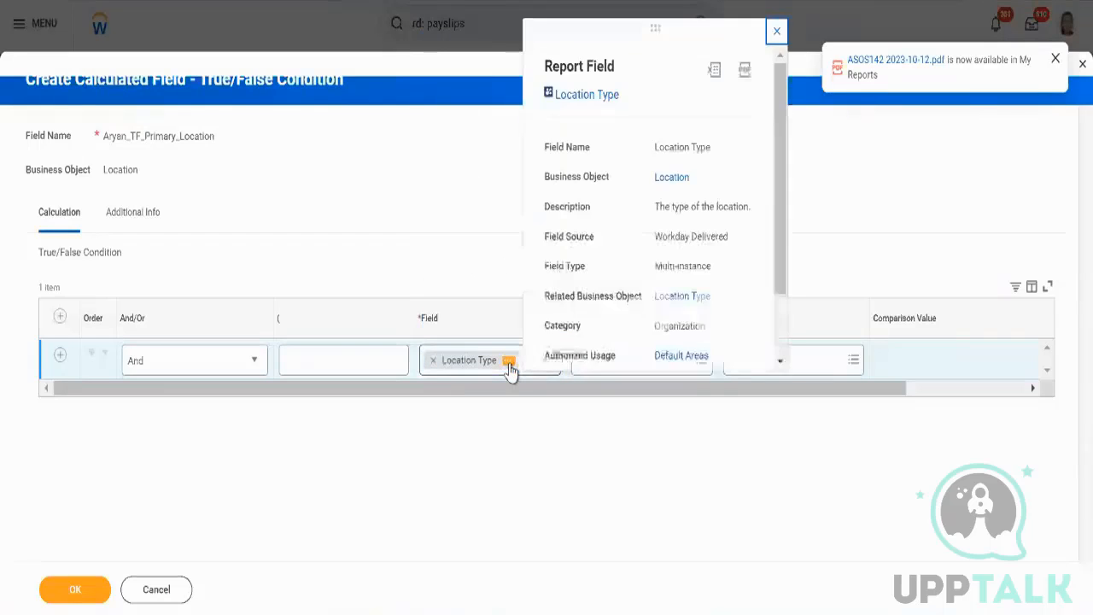
triple_click(662, 209)
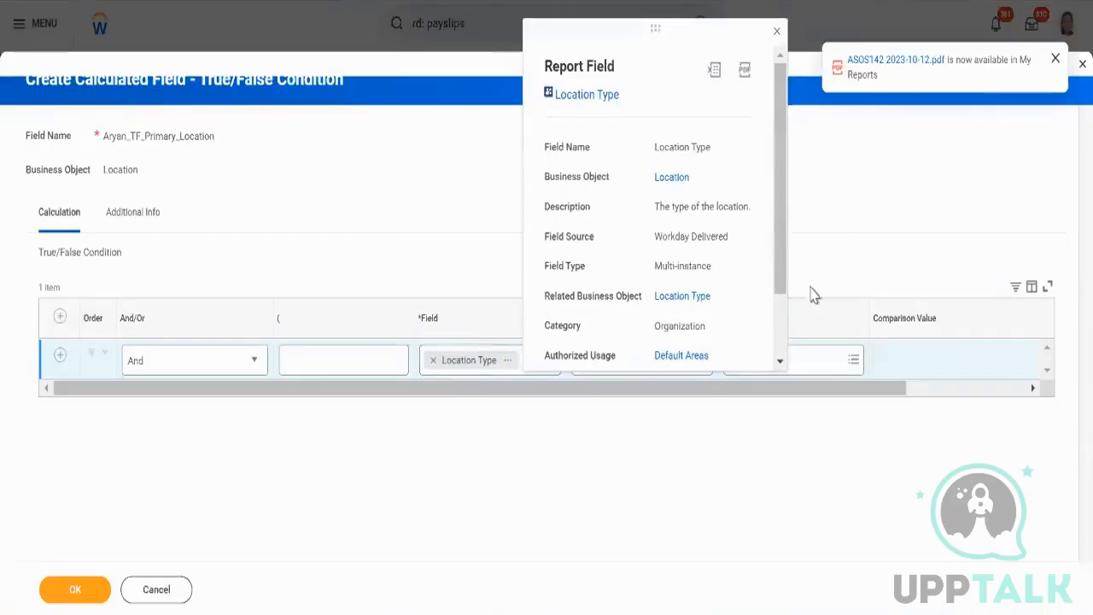
left_click(805, 363)
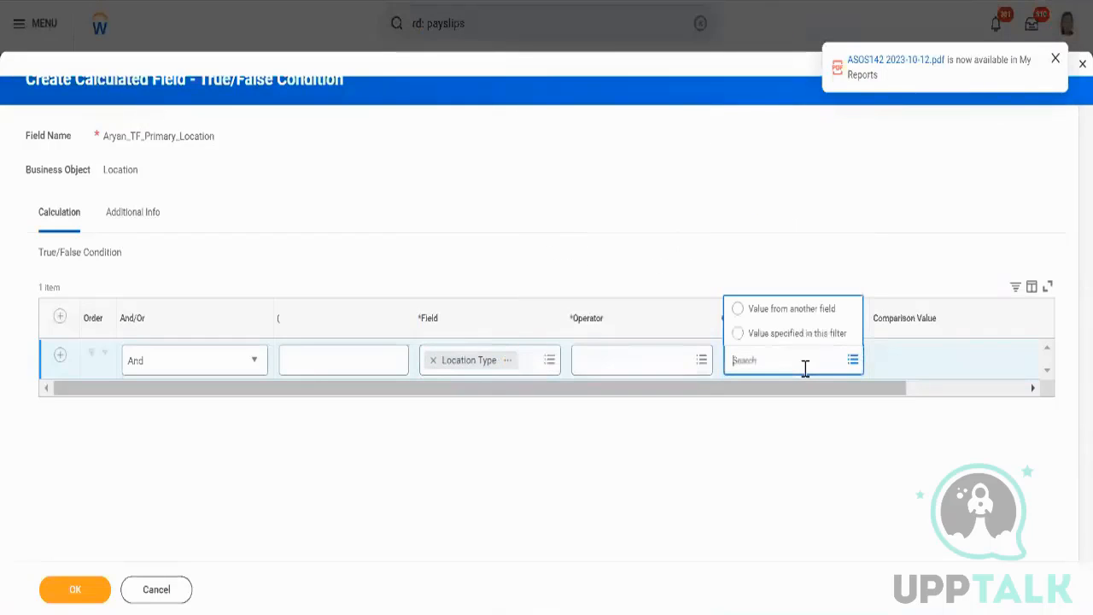
Set the operator to any in the selection list and the comparison value to Office.
left_click(663, 351)
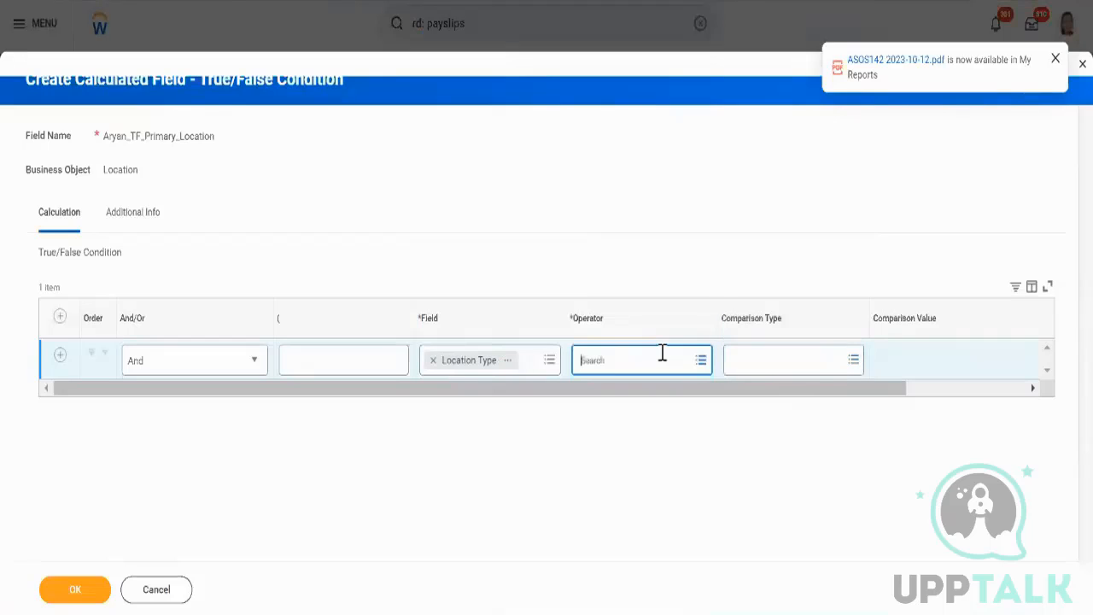
type("in")
key("Return")
key("Return")
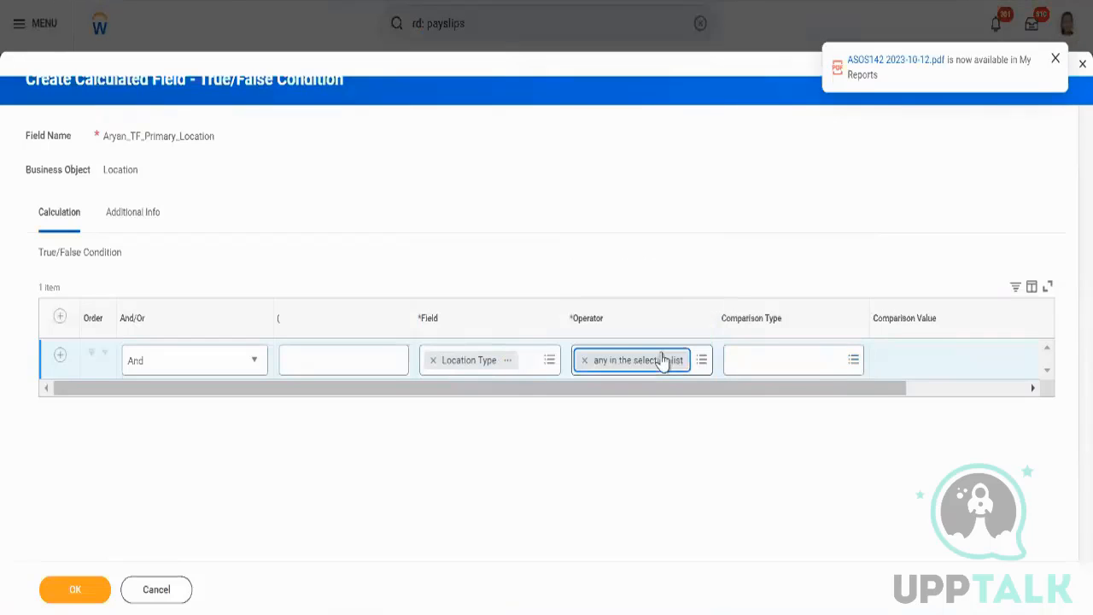
left_click(914, 361)
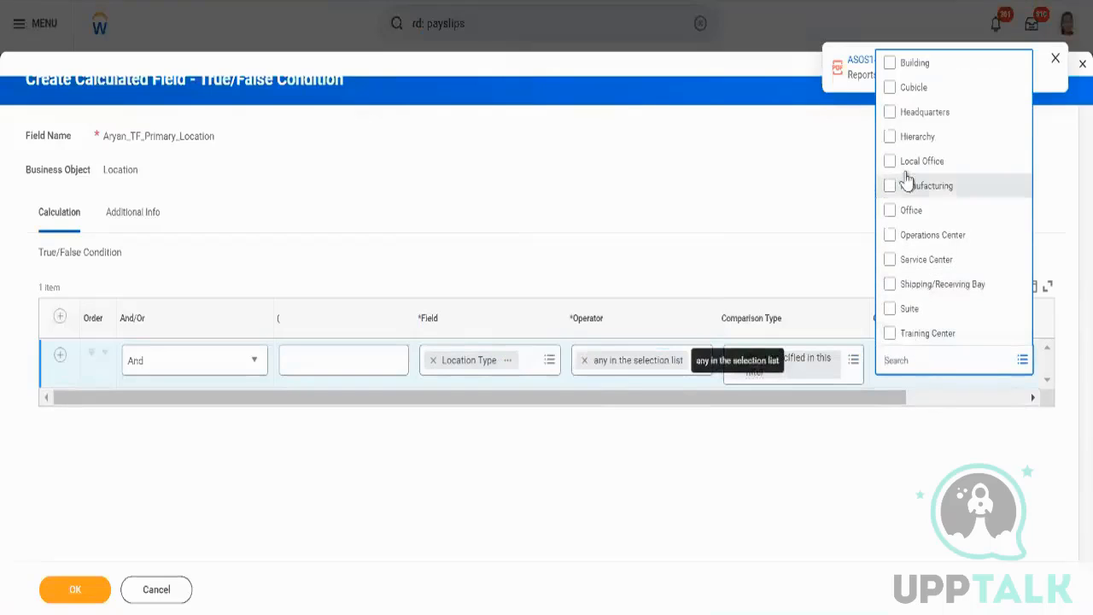
left_click(892, 165)
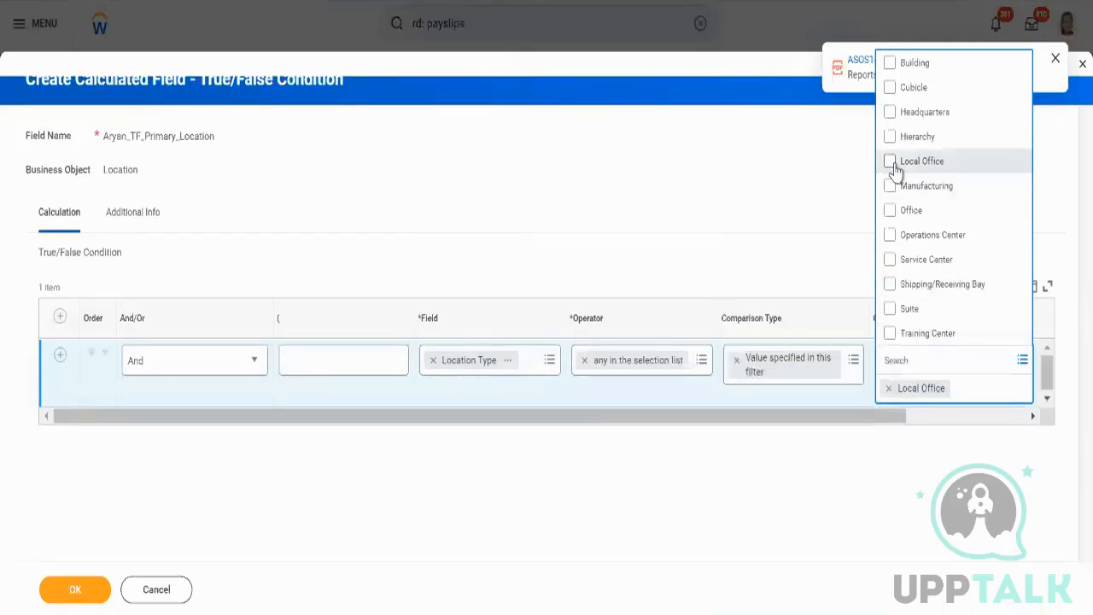
left_click(891, 212)
left_click(889, 162)
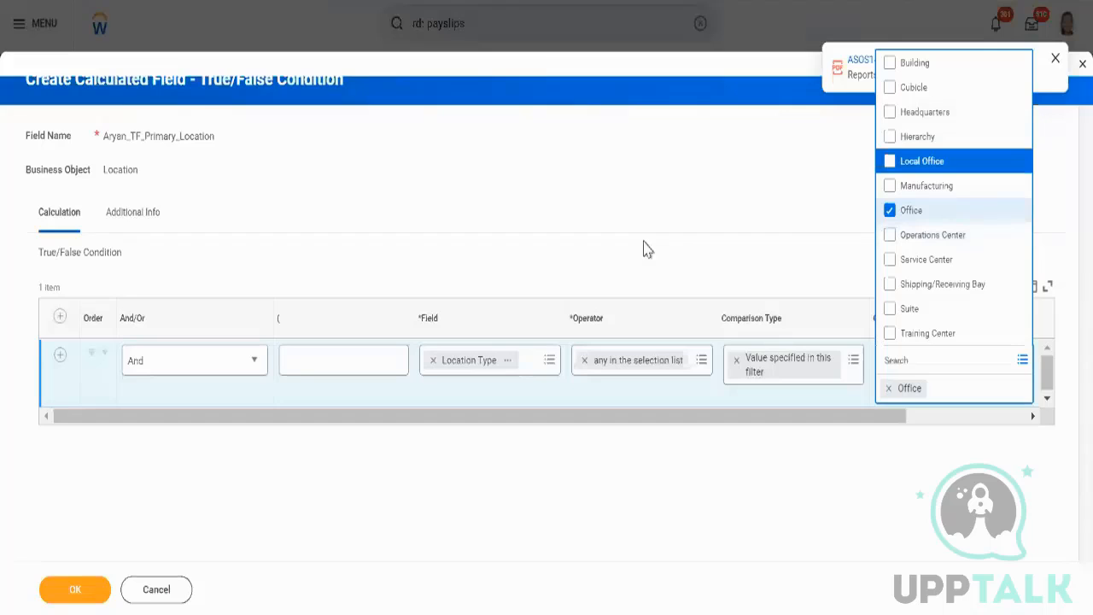
Save the True/False condition so it becomes the Extract Single Instance condition.
left_click(550, 359)
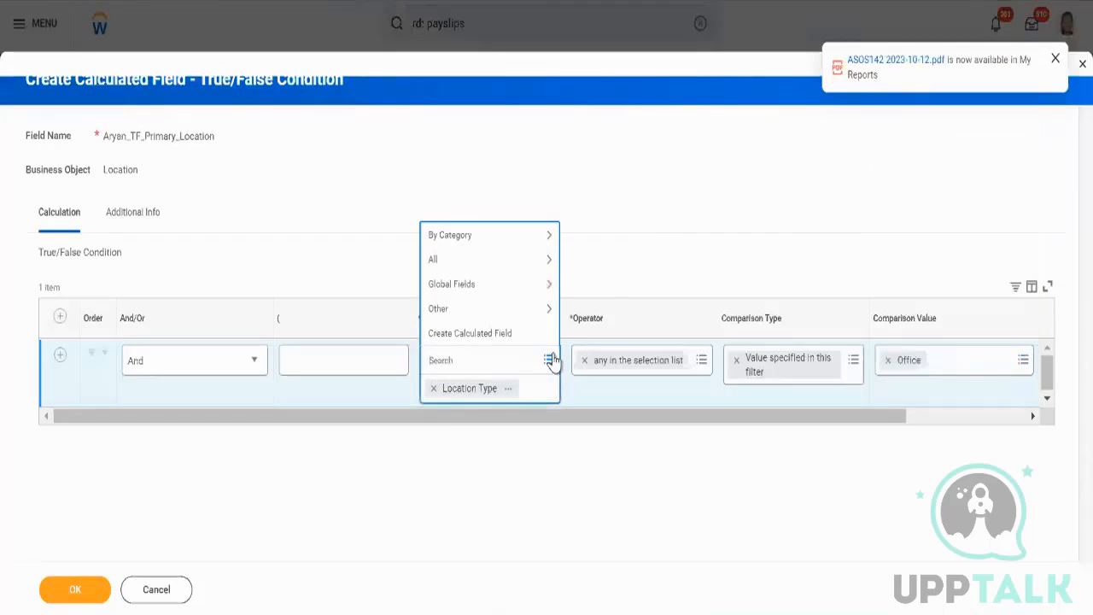
type("type")
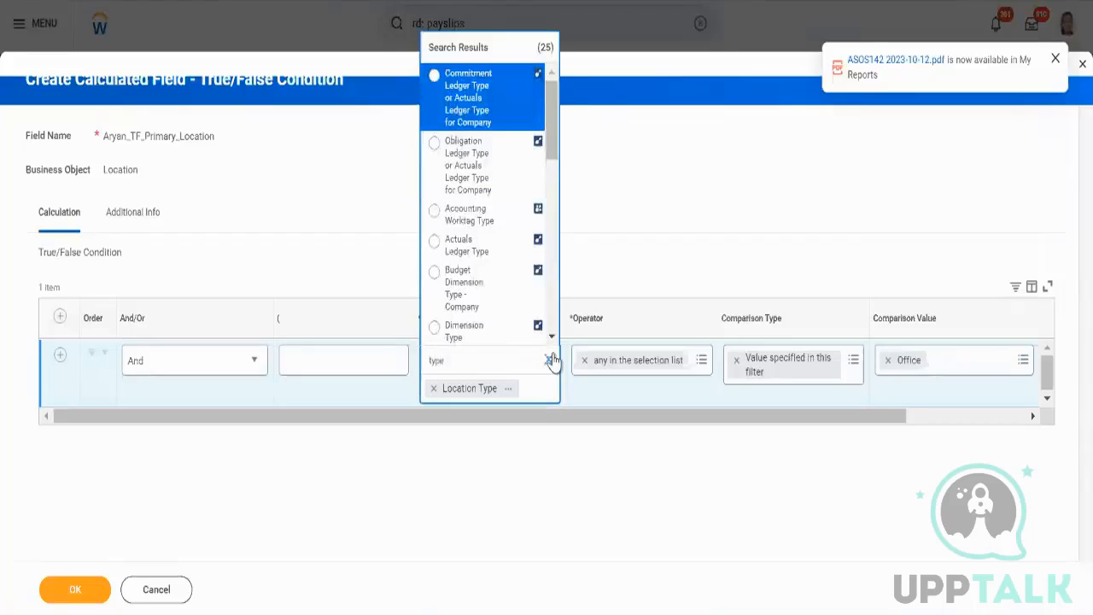
left_click(616, 179)
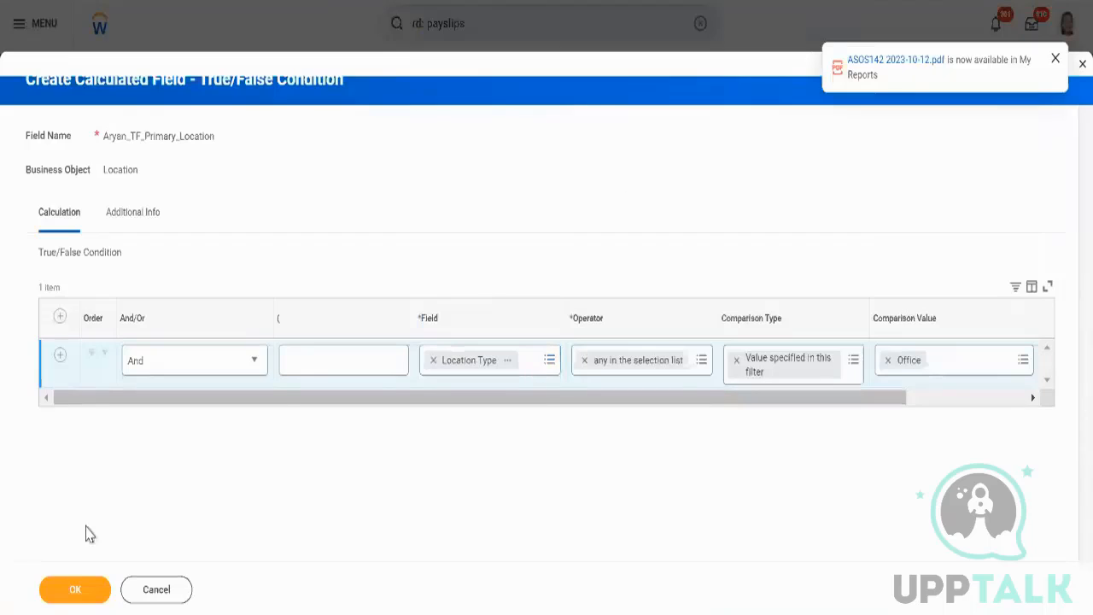
left_click(99, 601)
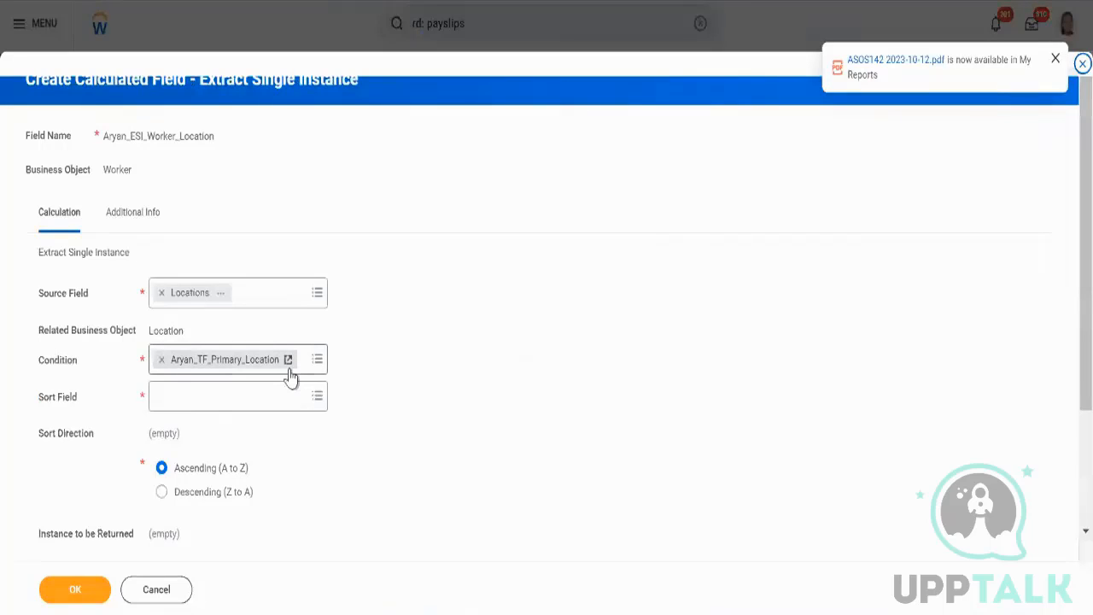
Set the sort field to Current Effective Date with an ascending sort direction.
left_click(283, 398)
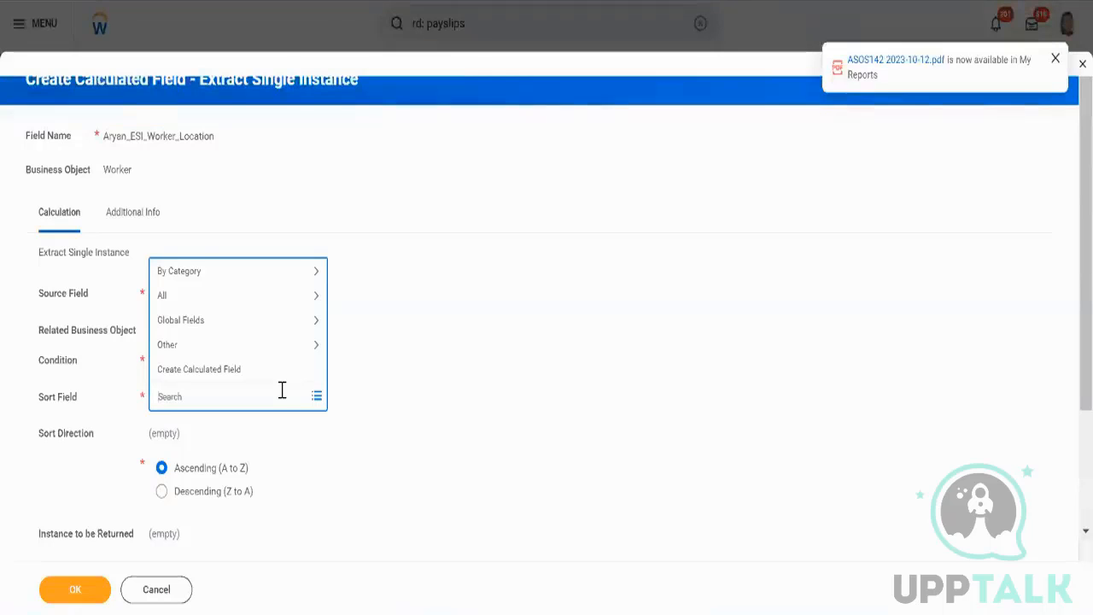
triple_click(75, 407)
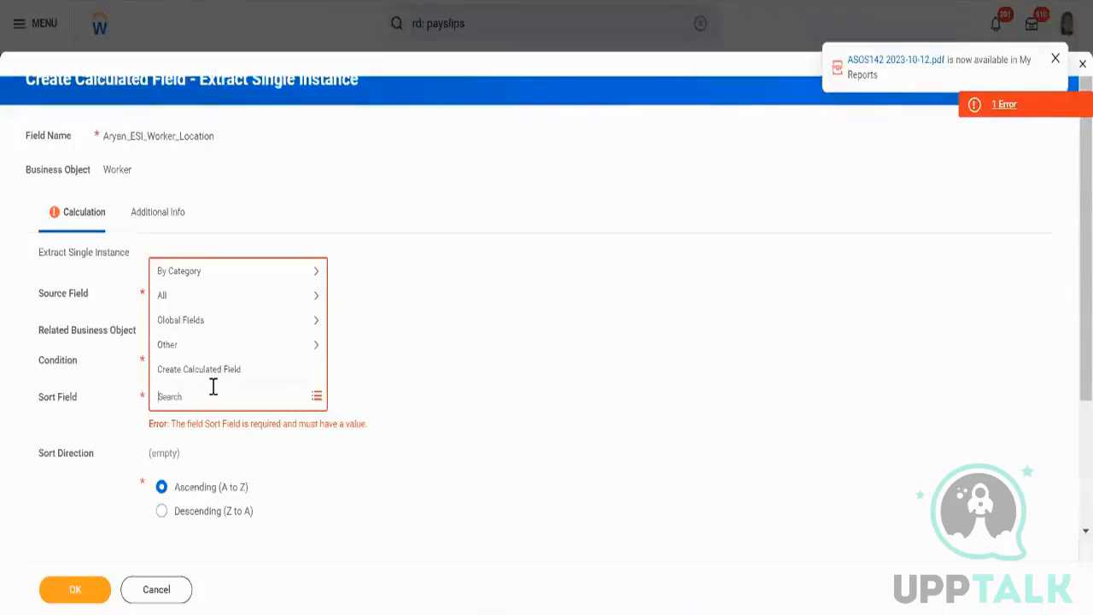
type("effective")
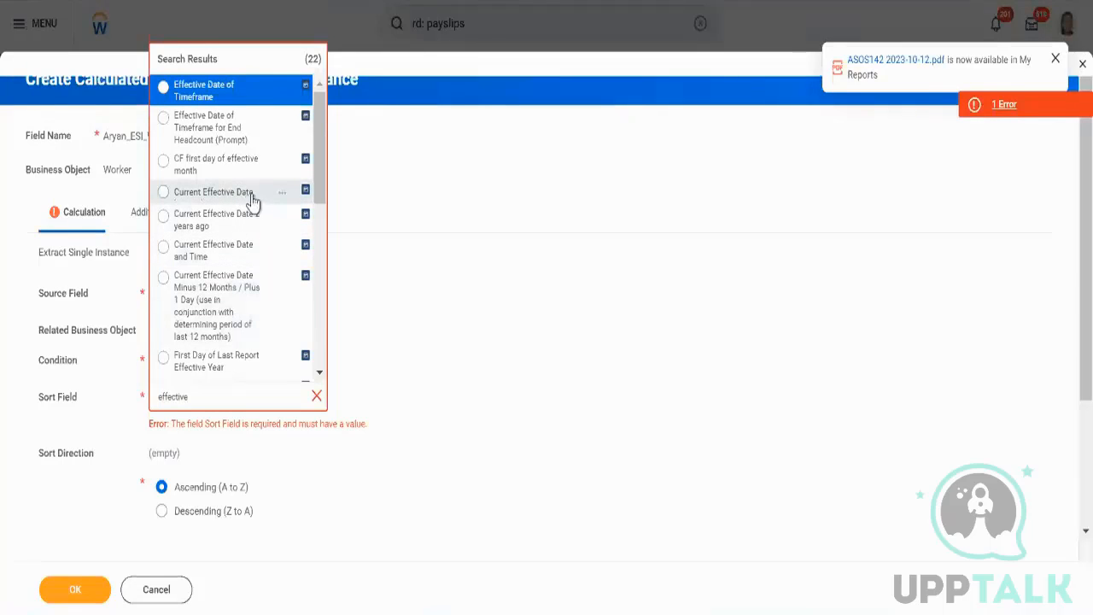
scroll(253, 201, "down", 4)
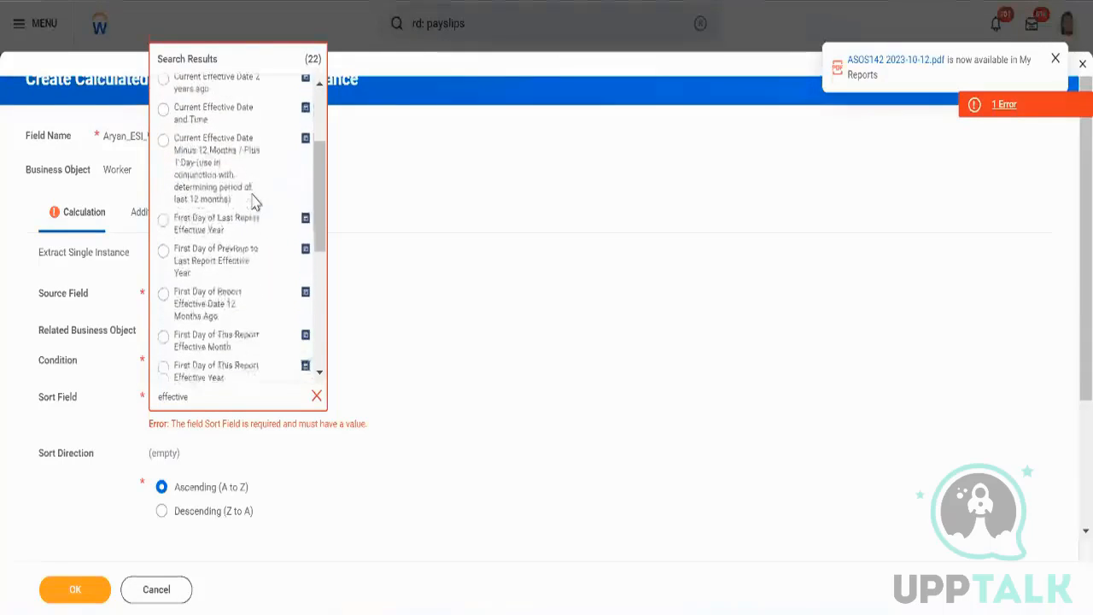
scroll(253, 202, "down", 7)
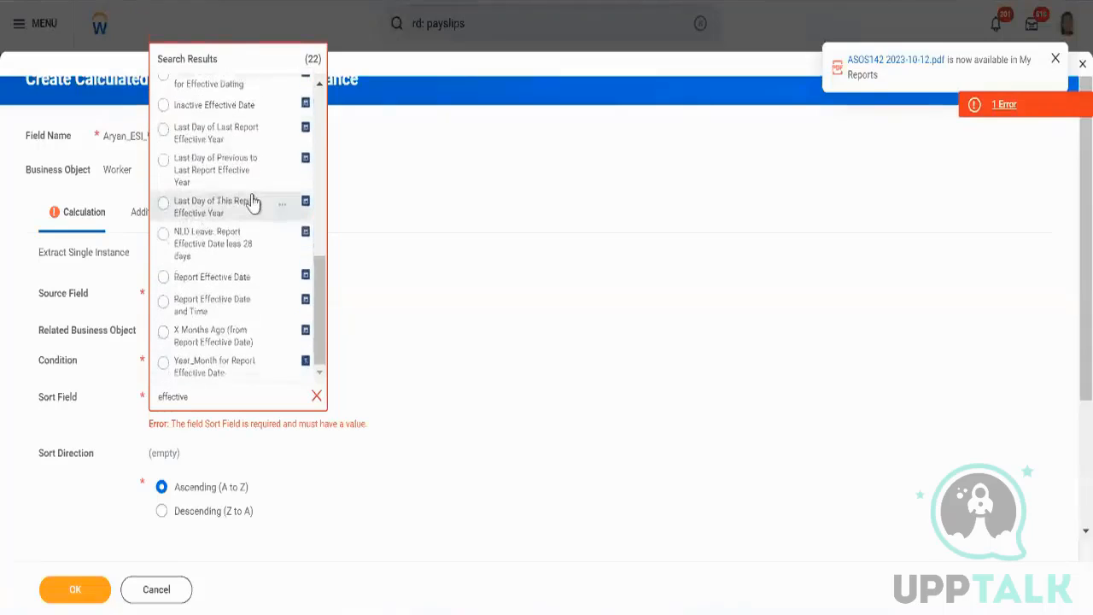
scroll(252, 202, "up", 10)
left_click(282, 194)
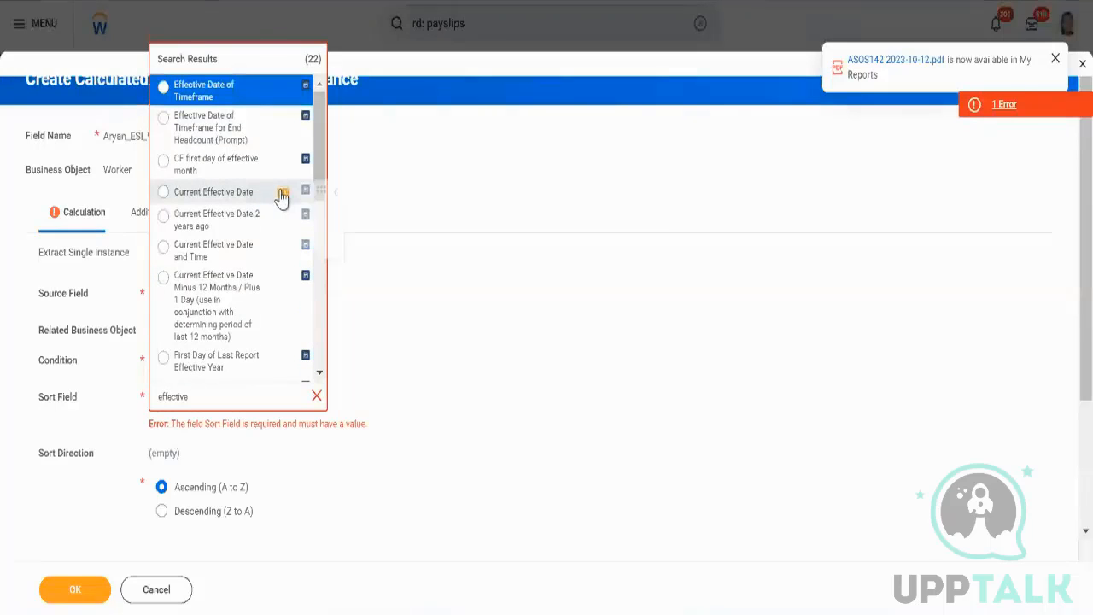
left_click(260, 195)
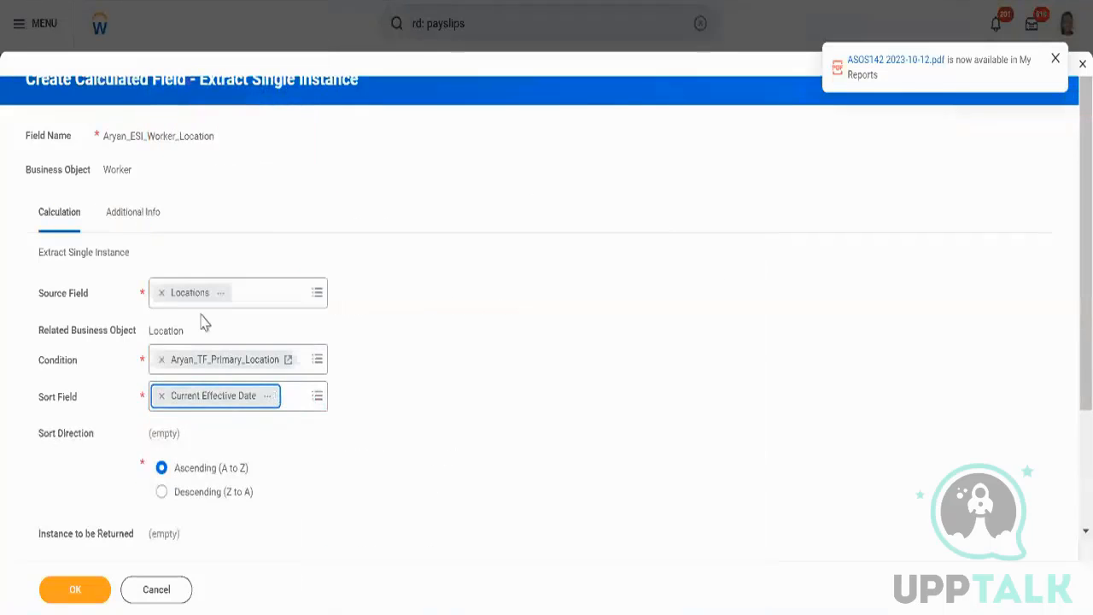
left_click(162, 490)
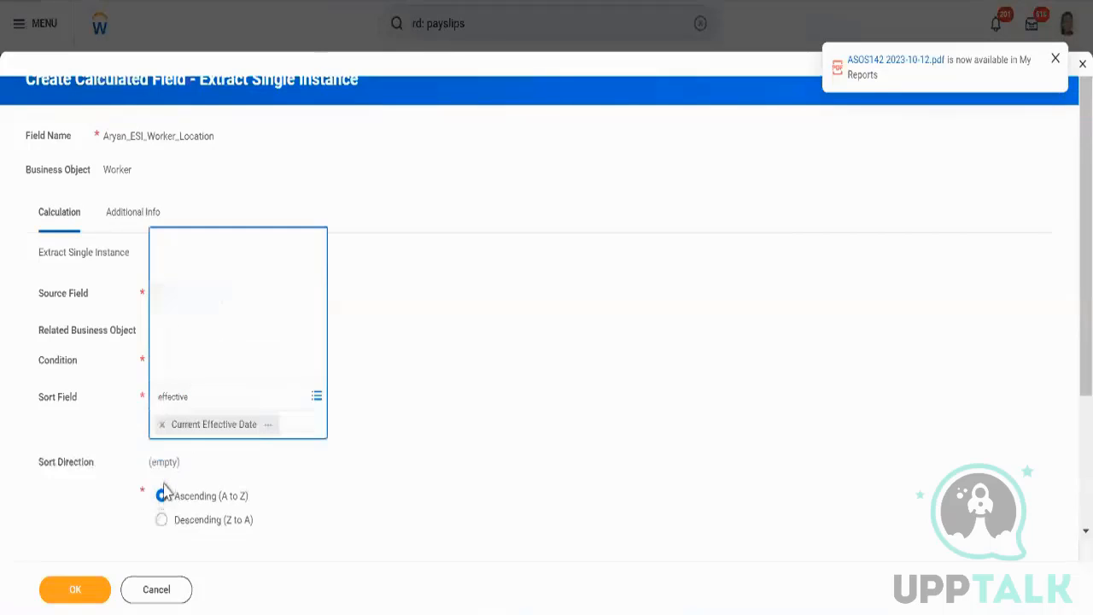
left_click(163, 493)
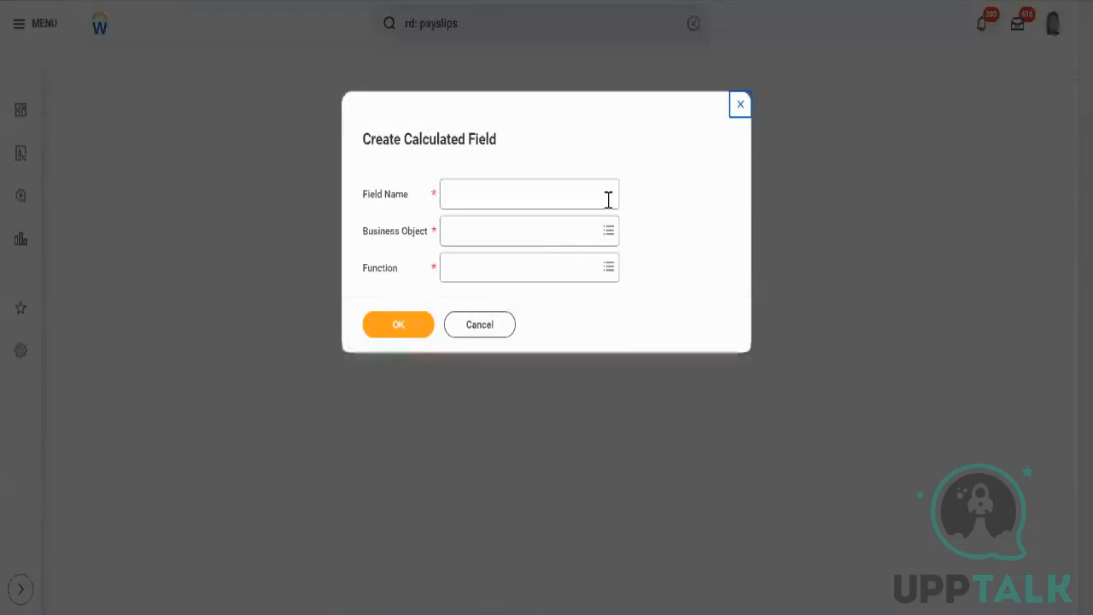
Start a new calculated field named Aryan_ESI_Worker_Locationn.
left_click(608, 199)
type("Aryan")
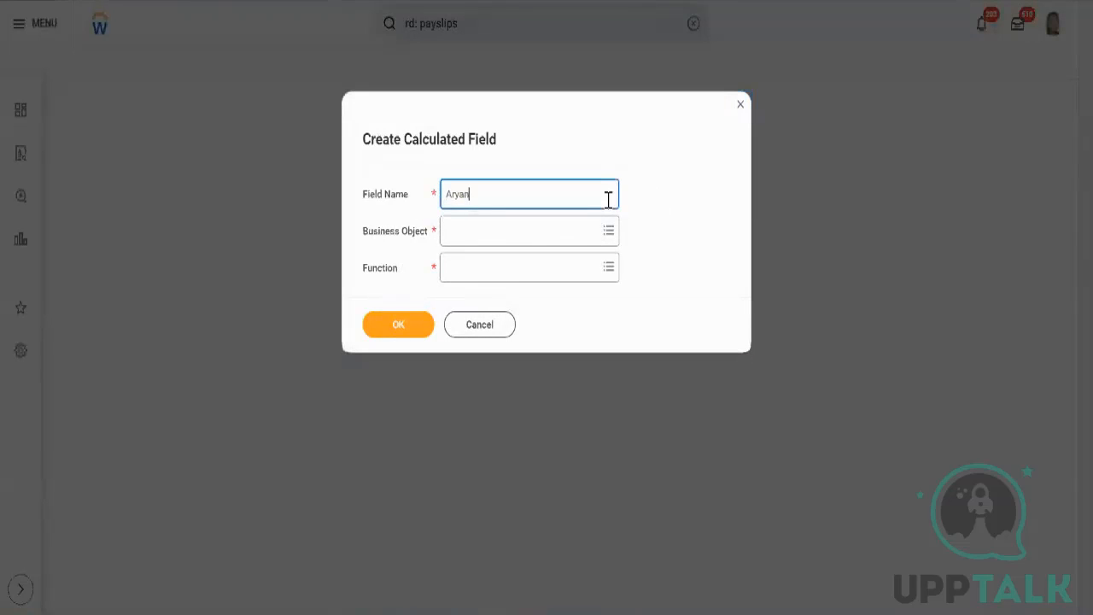
type("_ESI_Worker_Locatoin")
key("Tab")
key("shift+Tab")
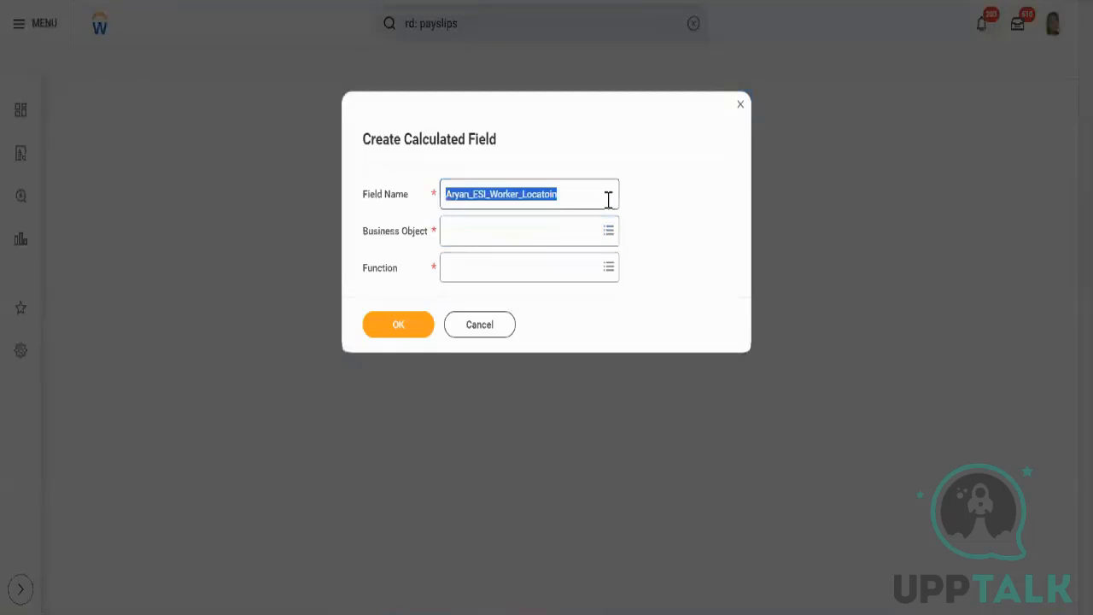
key("Right")
key("Left")
key("BackSpace")
type("ion")
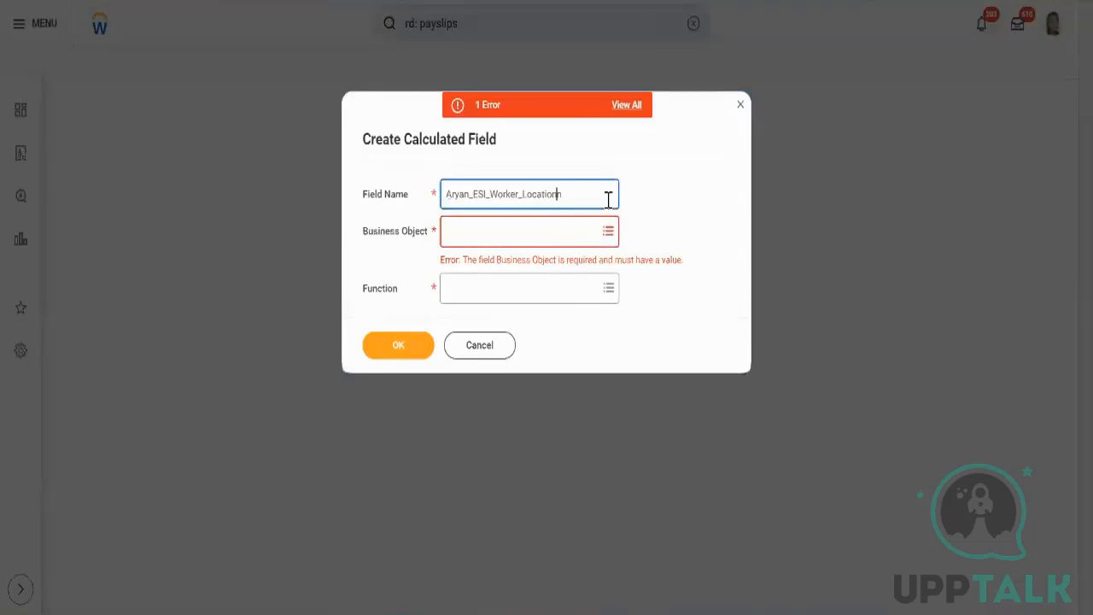
Set the business object to Worker and the function to Extract Single Instance, and confirm the dialog.
key("Tab")
type("Worker")
key("Return")
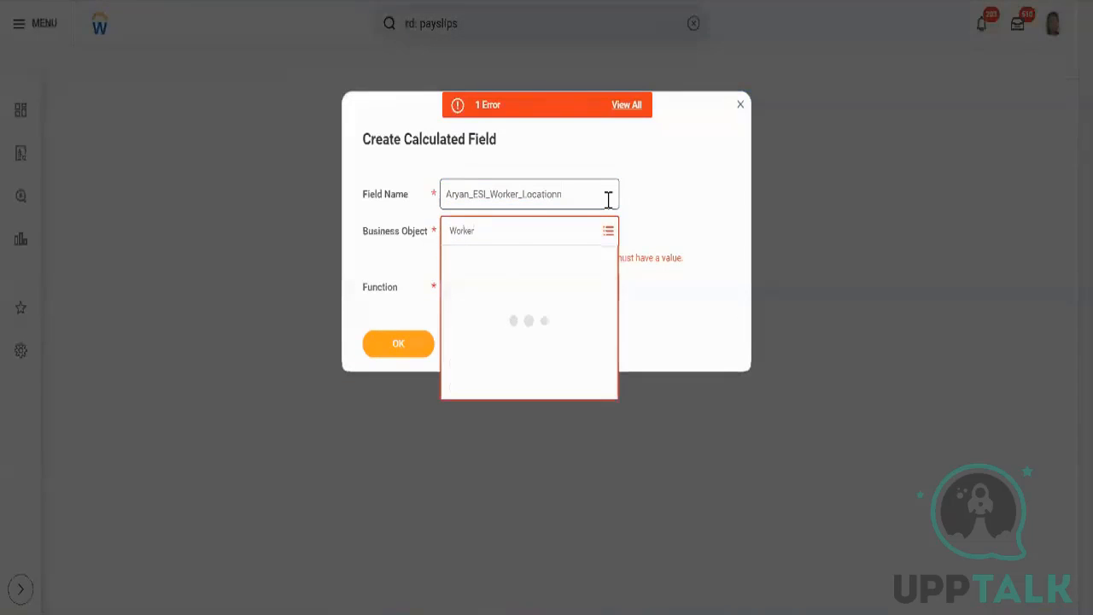
key("Return")
key("Tab")
type("ex")
key("Return")
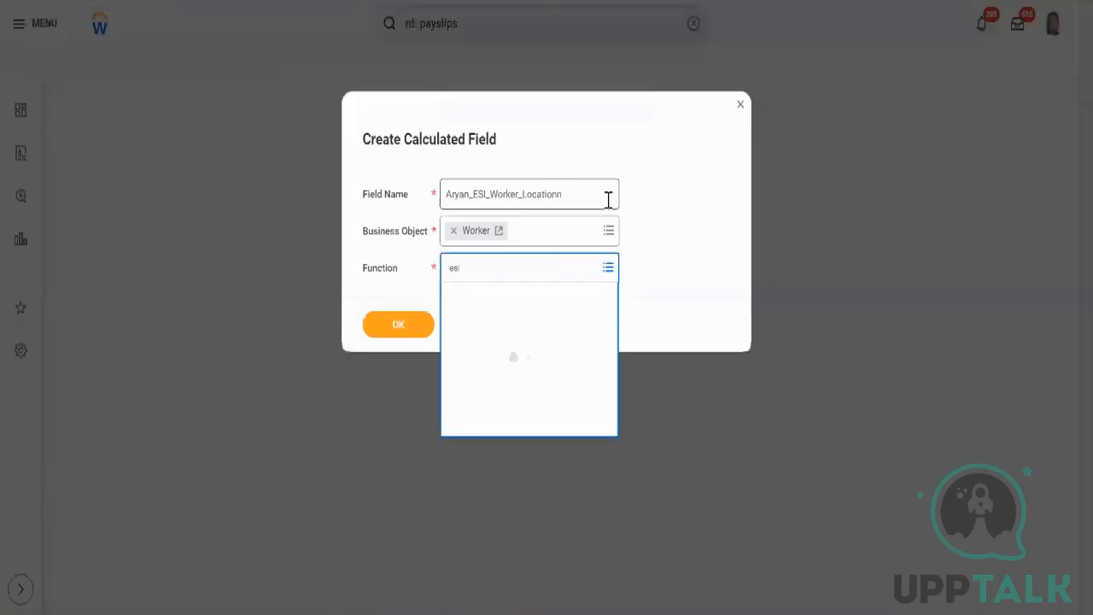
key("Return")
left_click(417, 326)
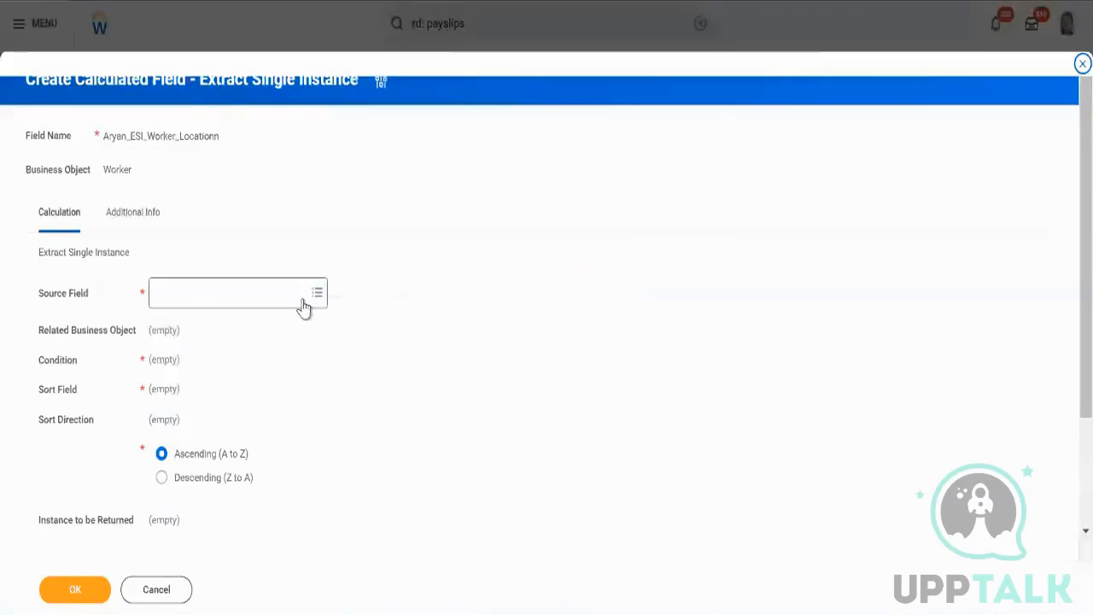
Set the source field to Locations.
left_click(304, 299)
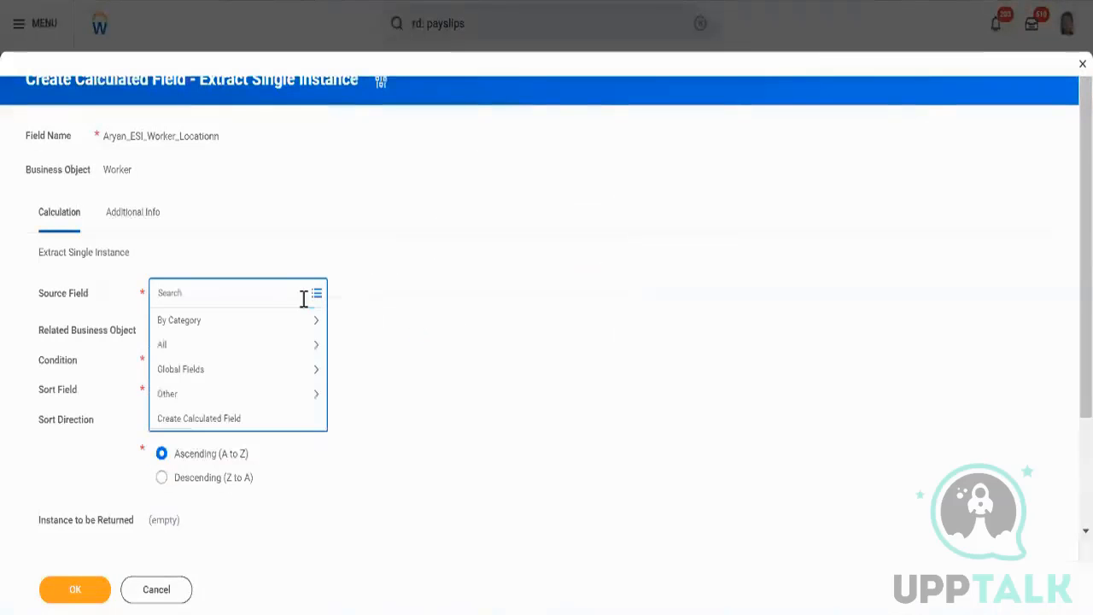
type("locations")
key("Return")
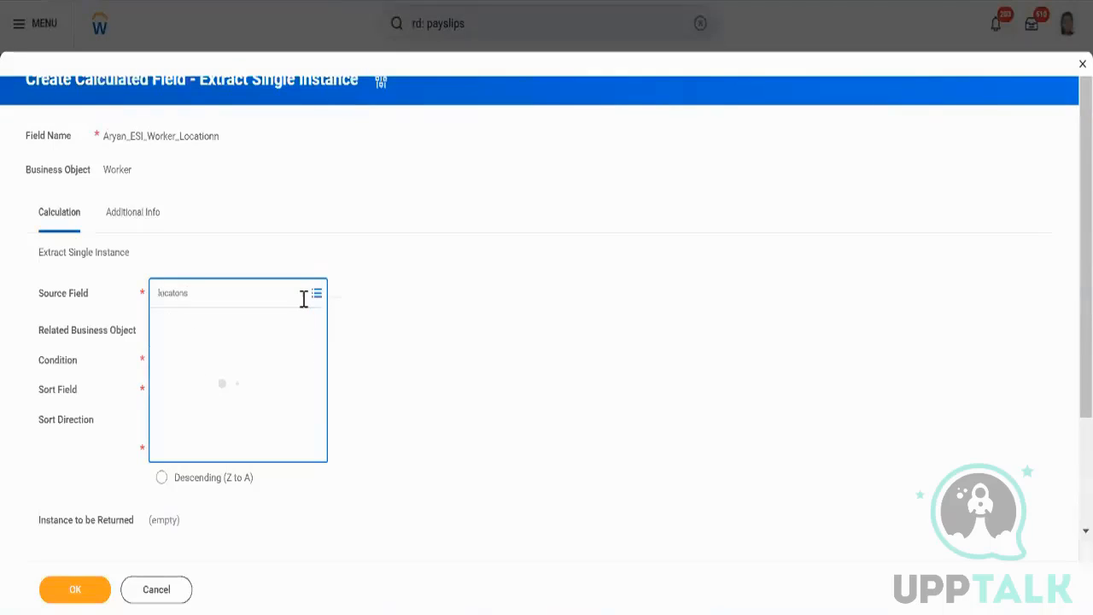
type("location")
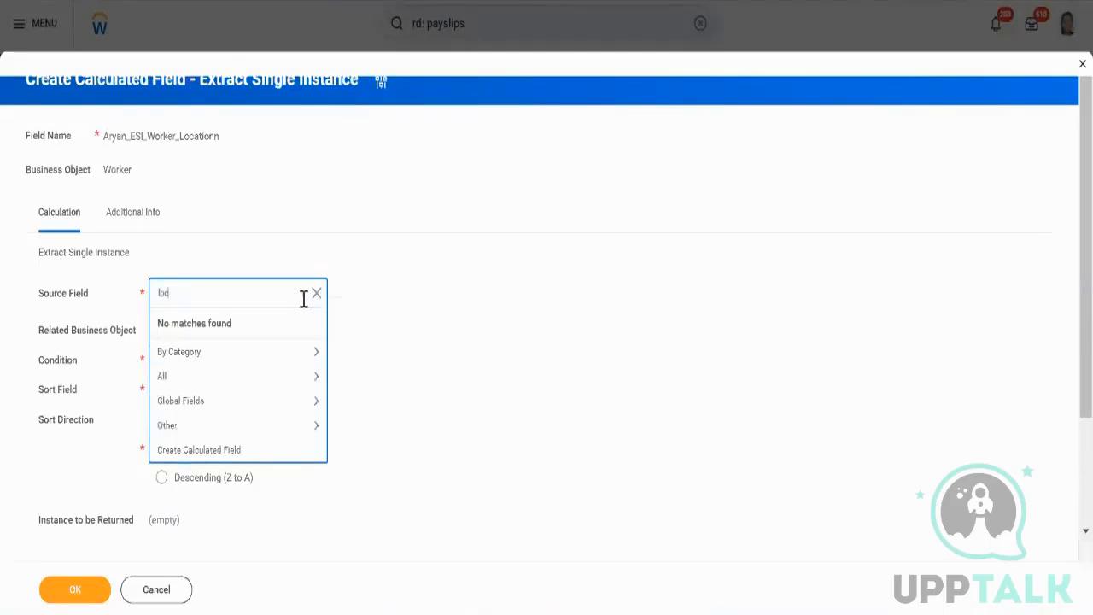
key("Return")
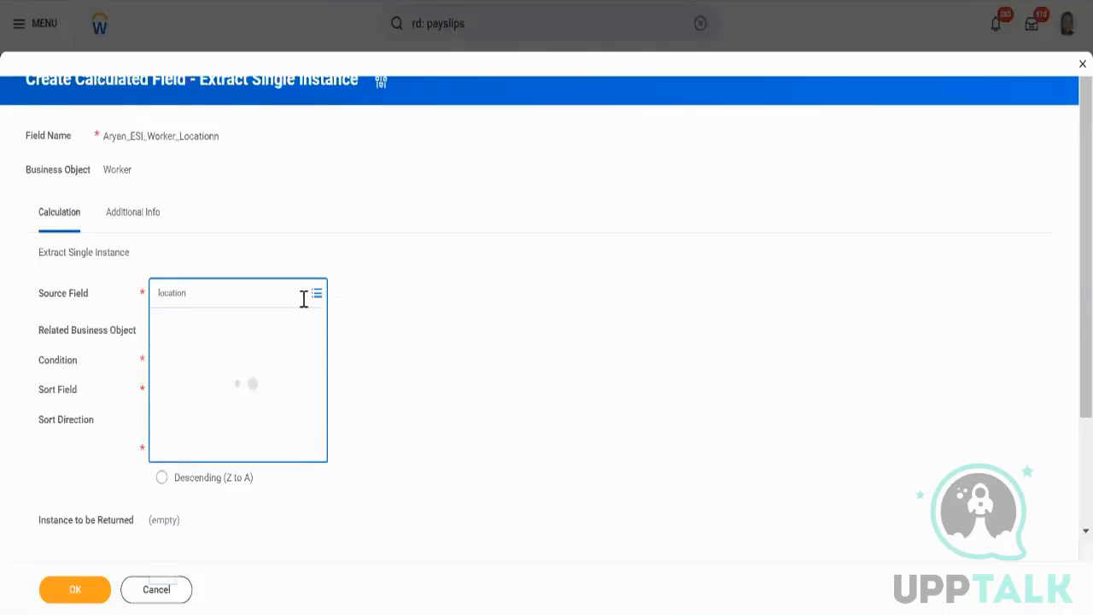
scroll(244, 459, "down", 2)
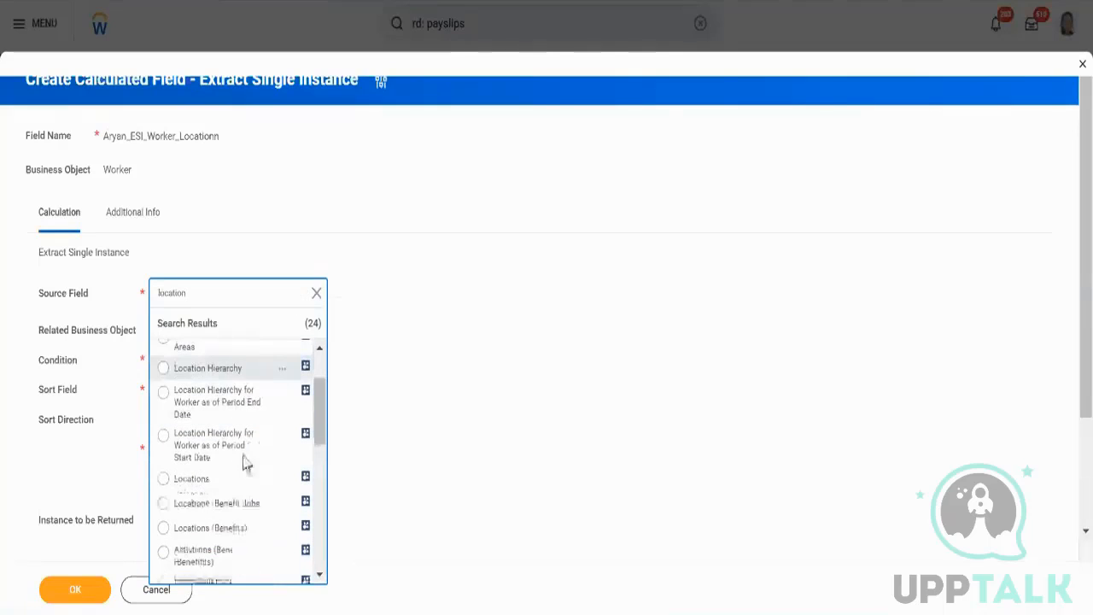
left_click(200, 475)
Set the condition to the Aryan_TF_Primary_Location calculated field.
left_click(185, 361)
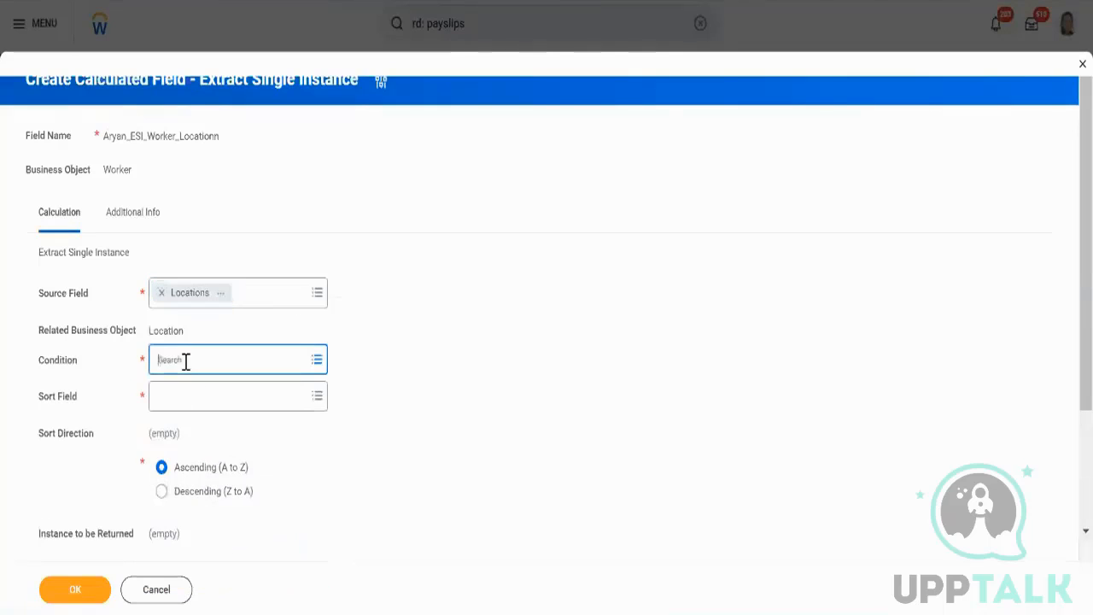
type("test")
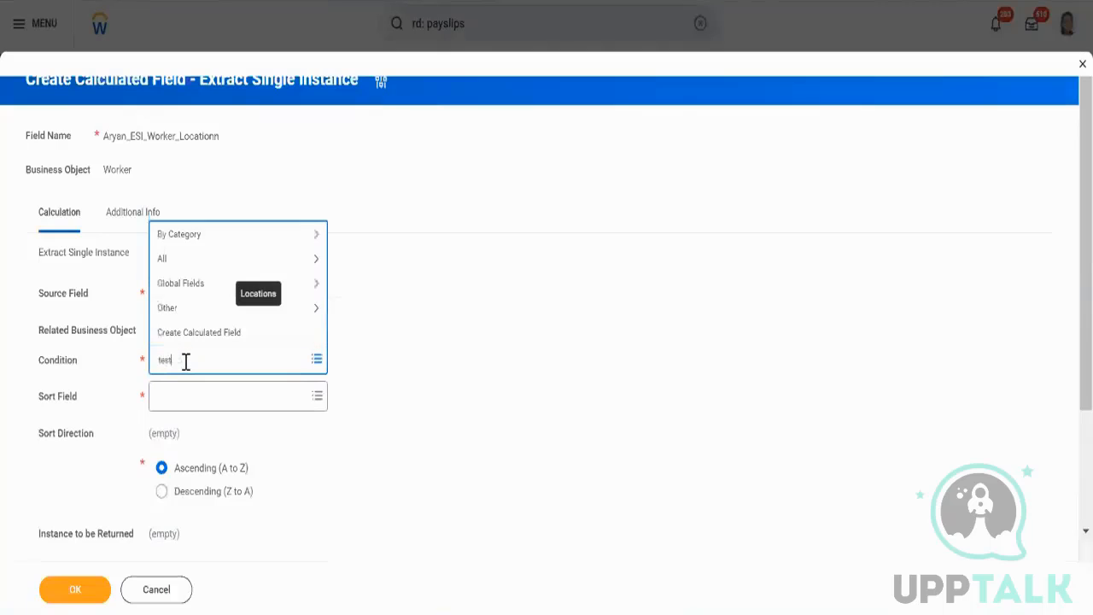
key("ctrl+a")
type("aryan_")
key("Return")
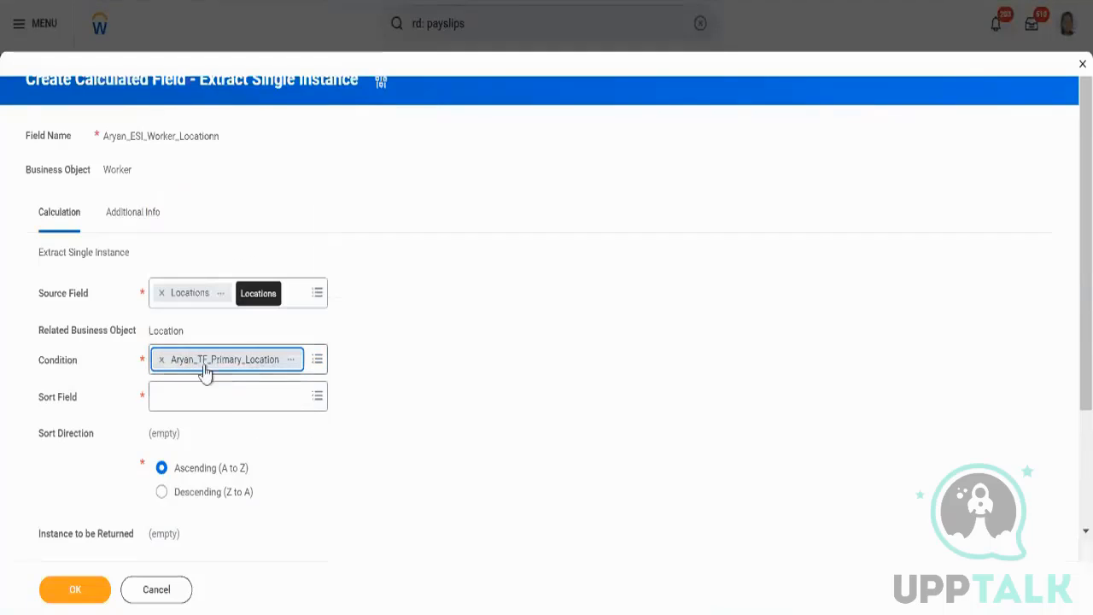
Set the sort field to Current Effective Date and the sort direction to Descending (Z to A).
left_click(226, 400)
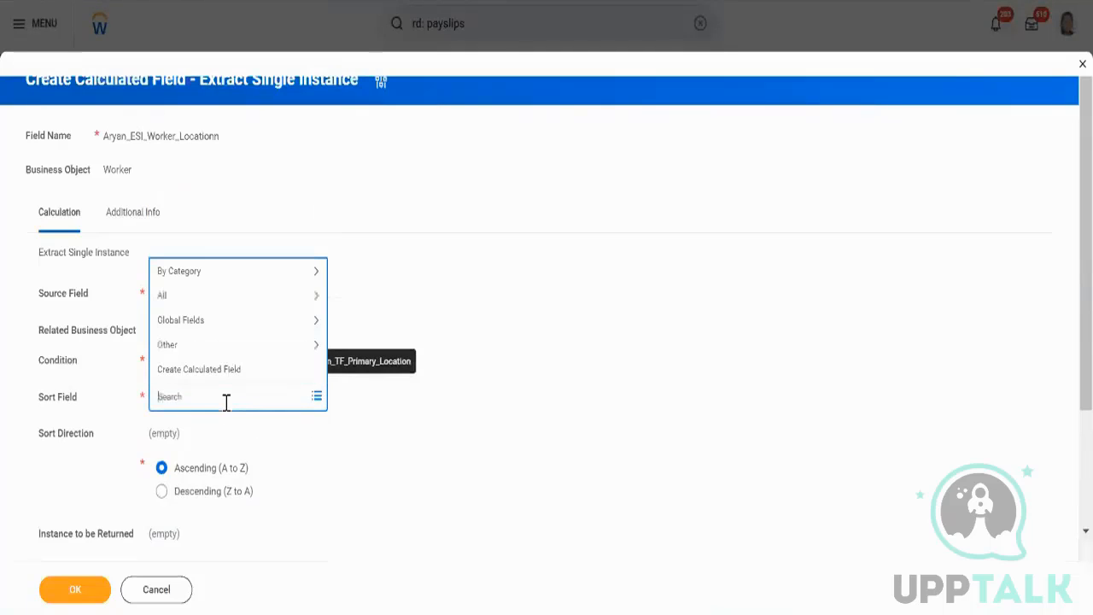
type("cu eff")
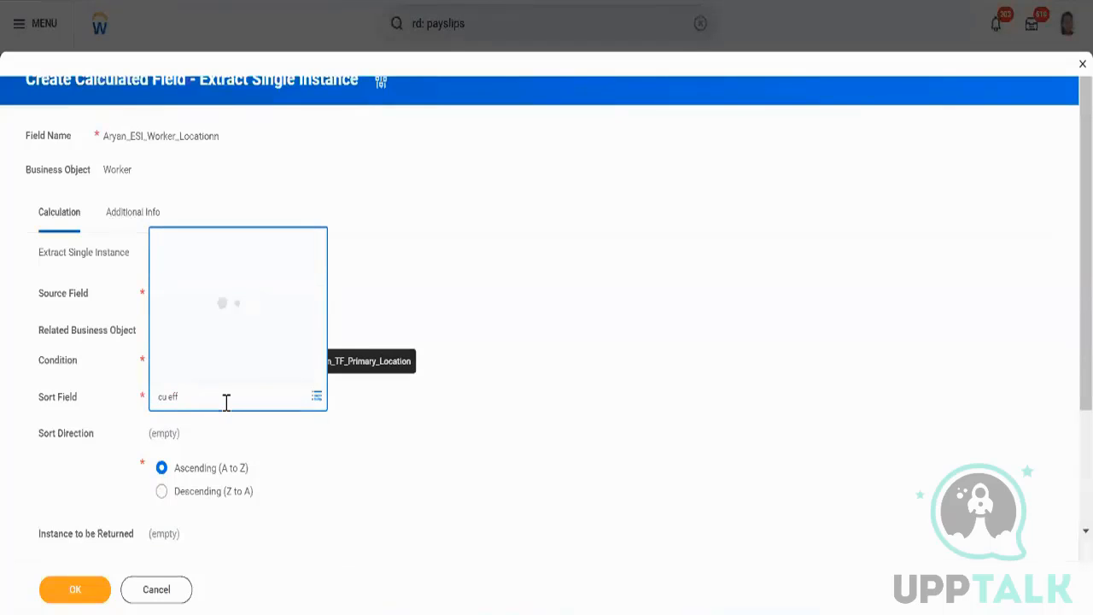
key("Return")
left_click(481, 337)
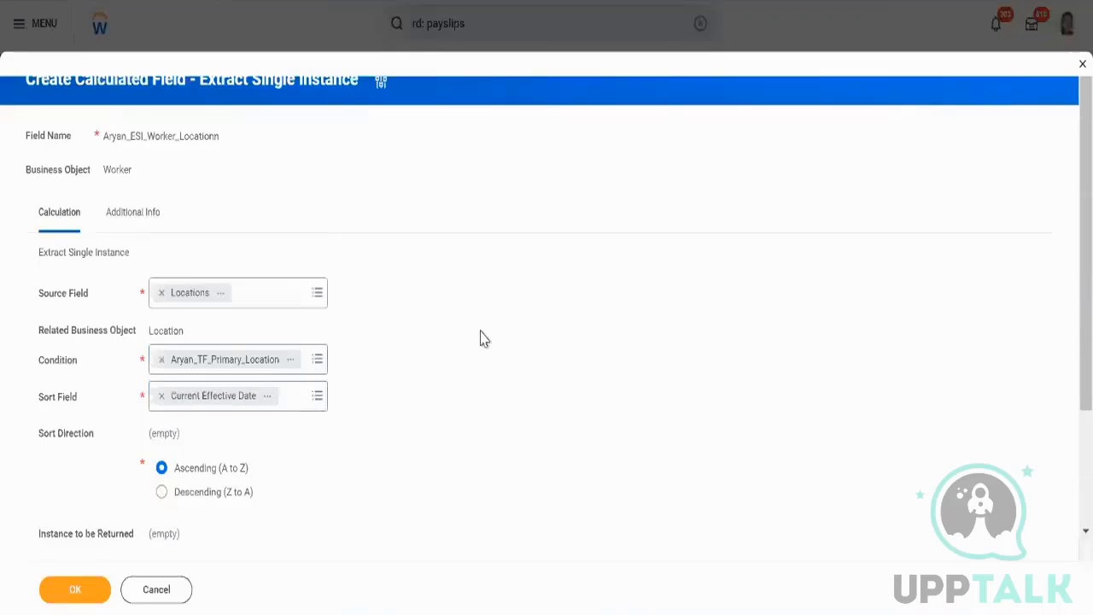
left_click(163, 496)
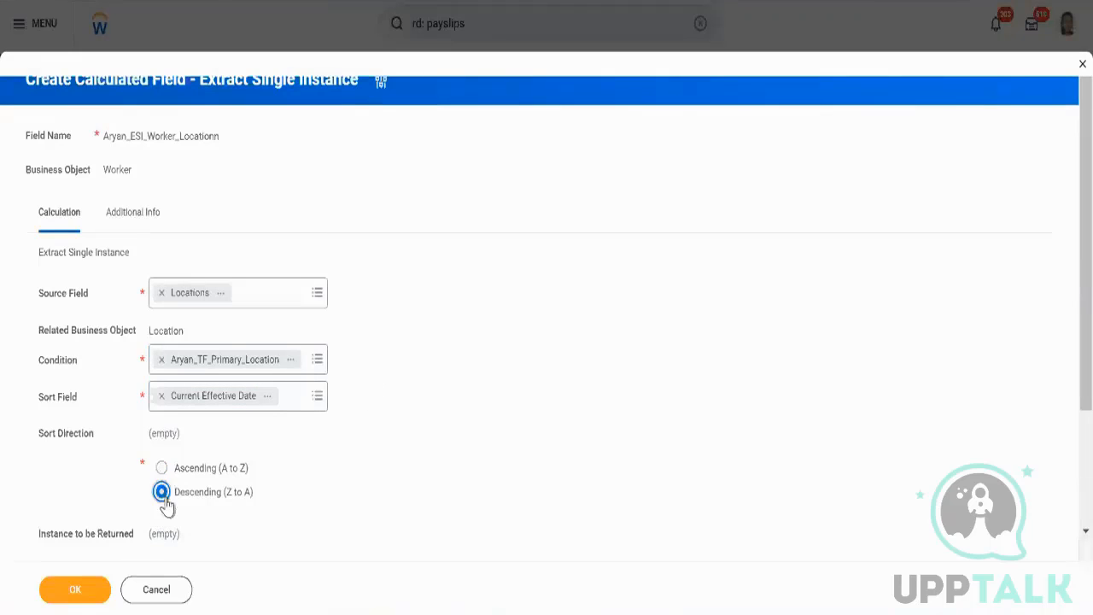
Review the instance-to-be-returned options and save the Extract Single Instance calculated field.
scroll(408, 513, "down", 2)
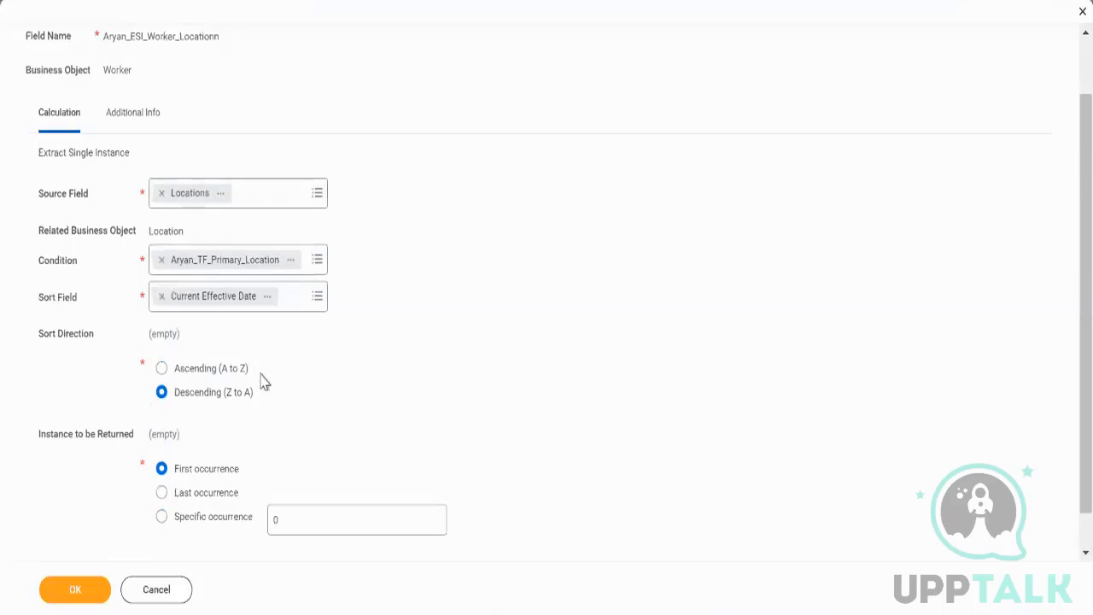
scroll(263, 384, "up", 1)
scroll(263, 385, "down", 1)
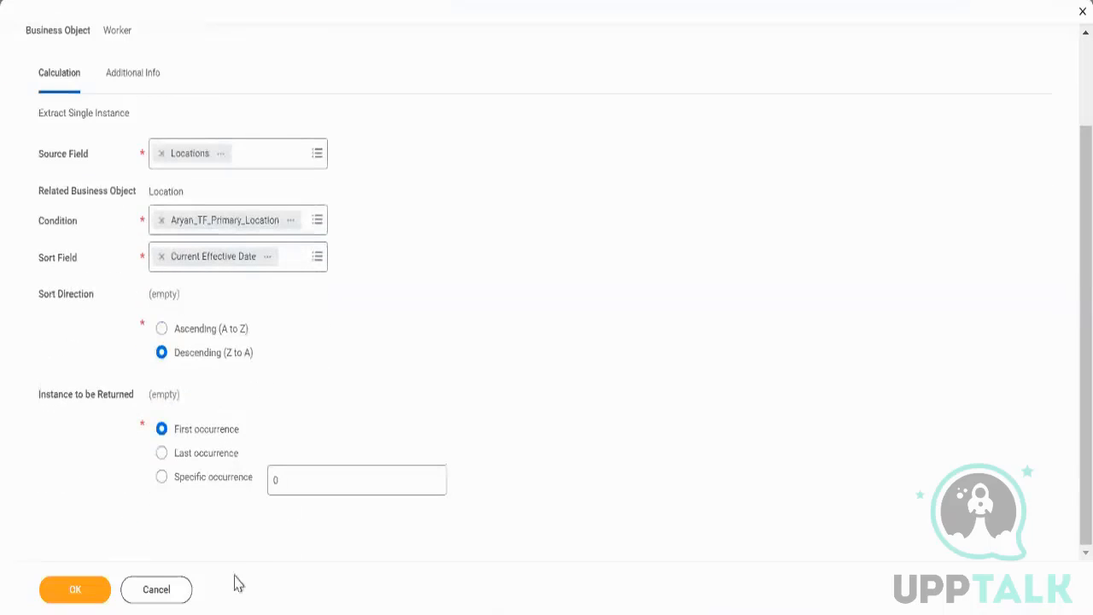
triple_click(96, 403)
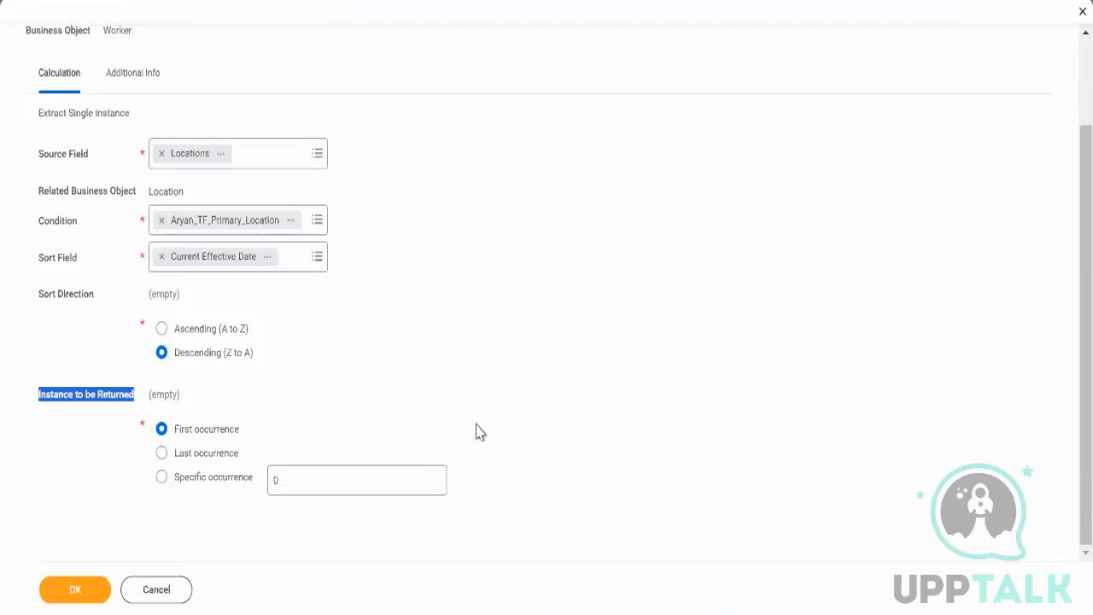
scroll(479, 433, "up", 2)
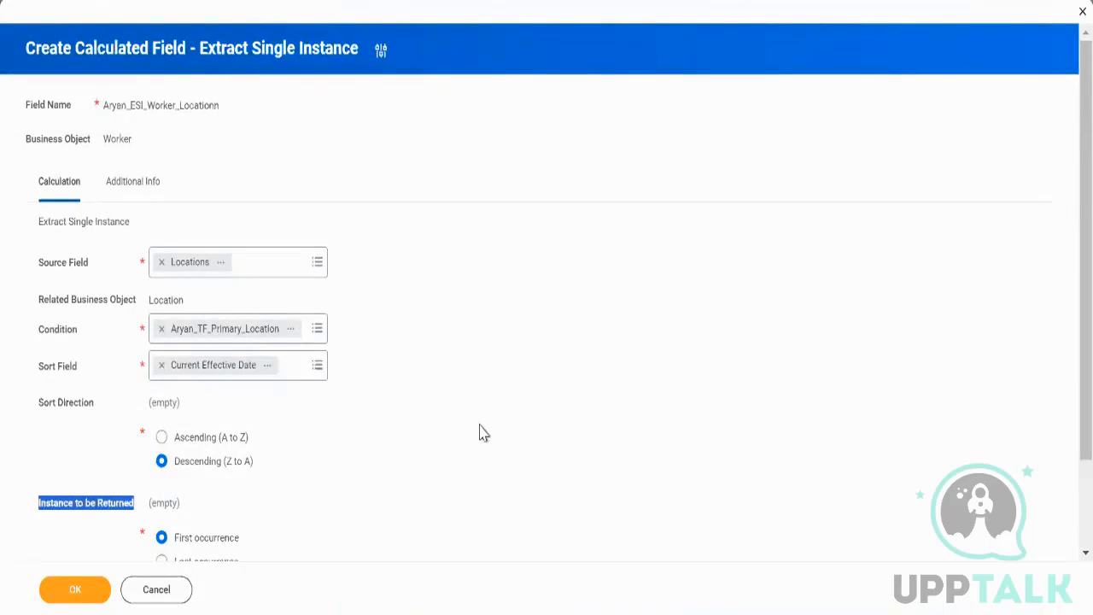
left_click(479, 433)
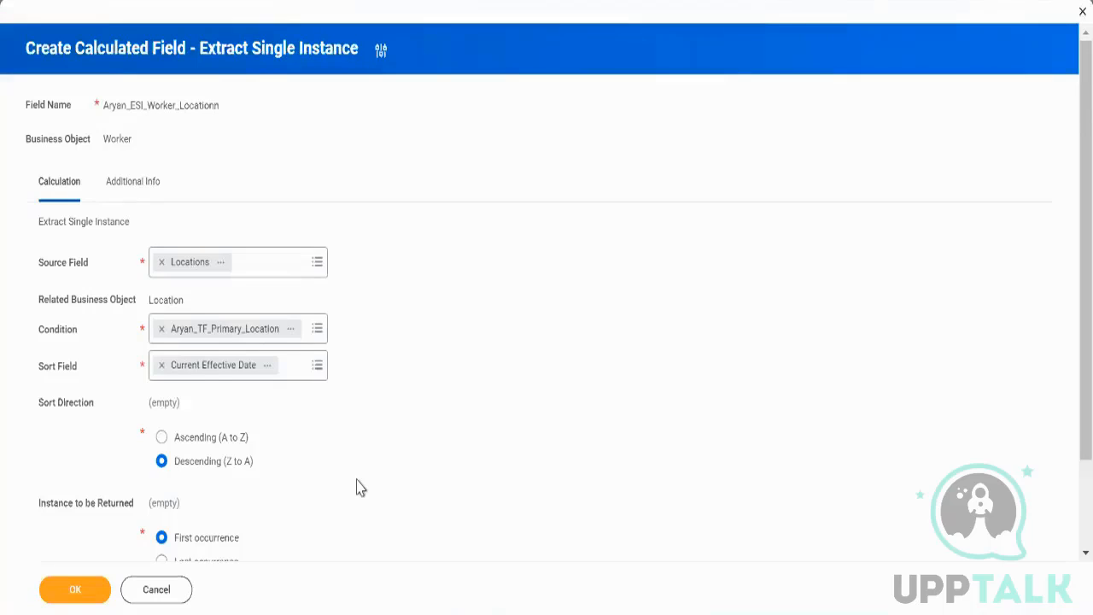
double_click(61, 335)
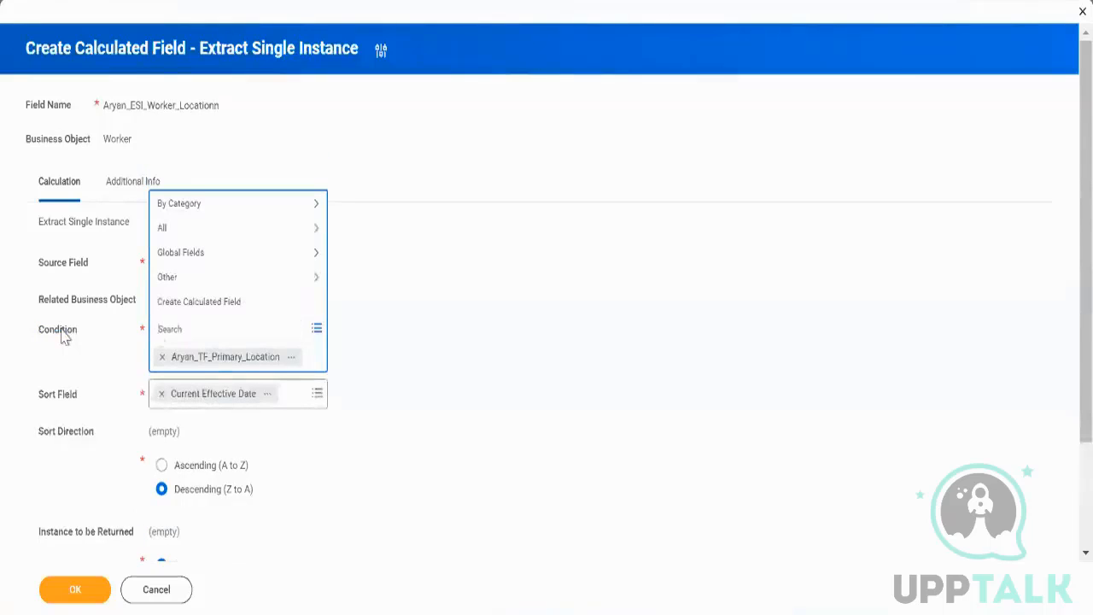
left_click(365, 313)
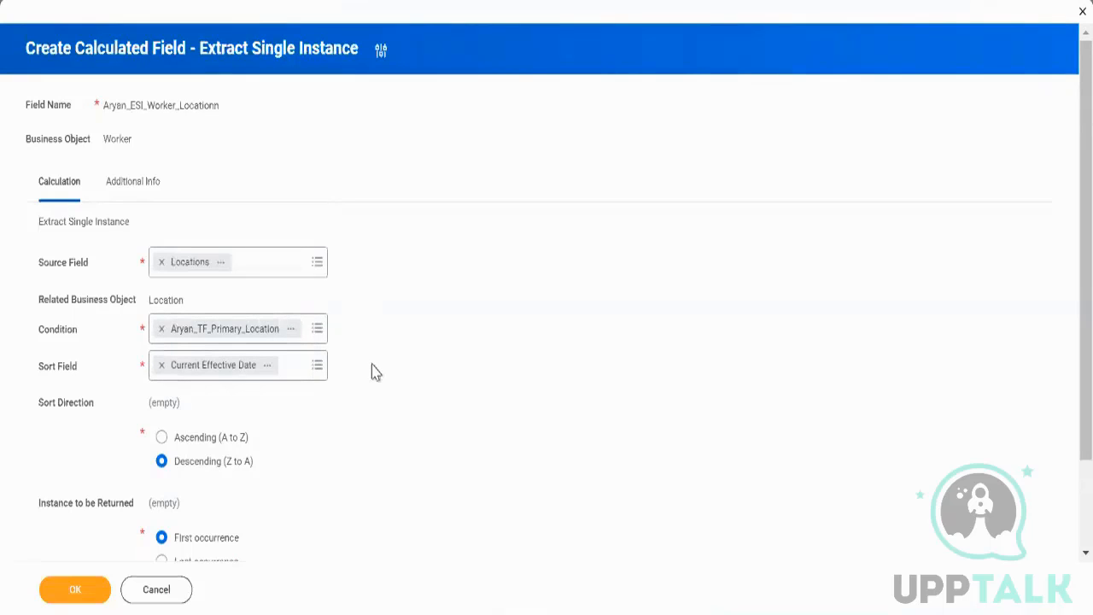
left_click(90, 589)
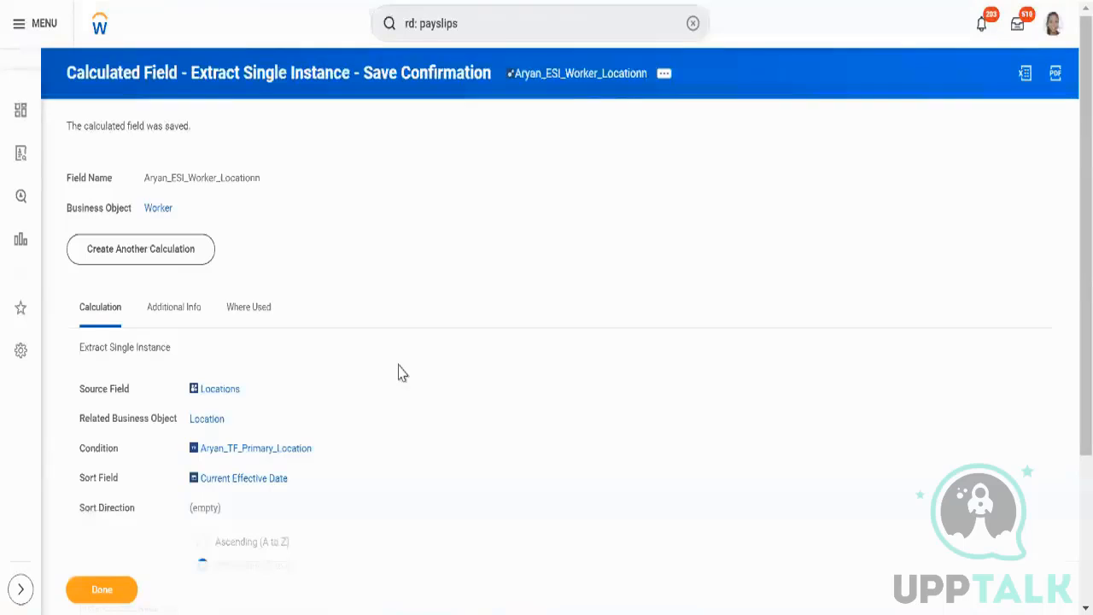
Search for the Aryan_ESI_Worker_Locationn calculated field and open it.
left_click(691, 24)
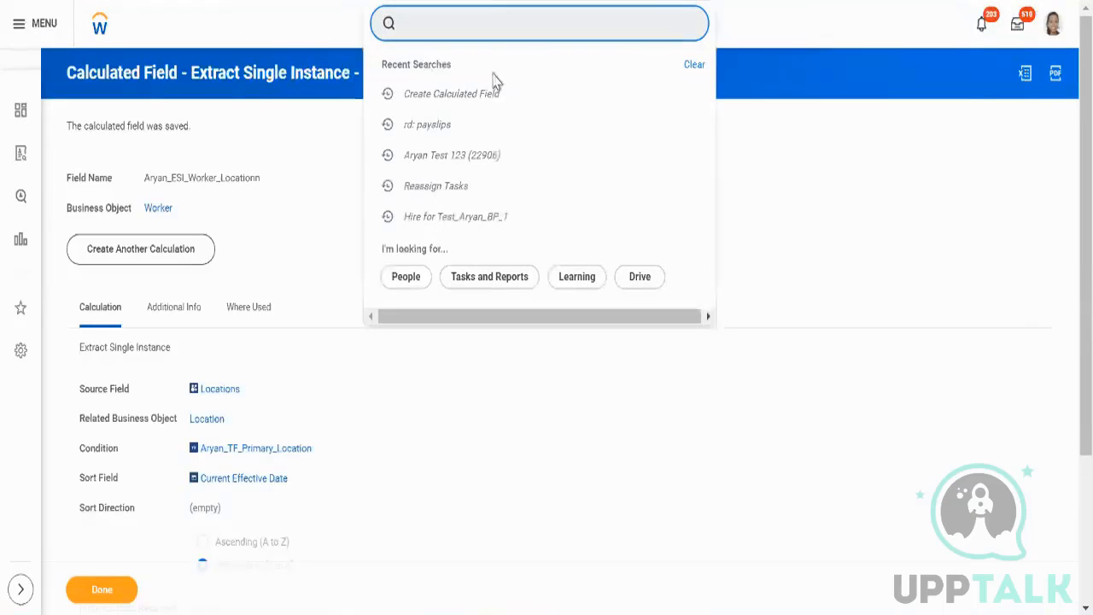
left_click(481, 96)
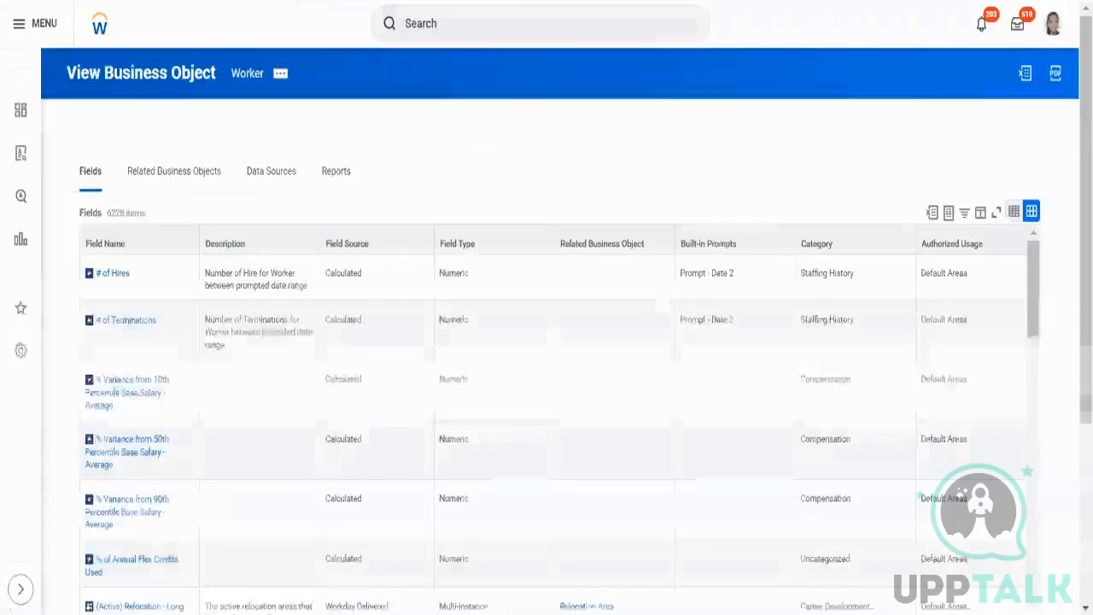
left_click(572, 26)
type("field:")
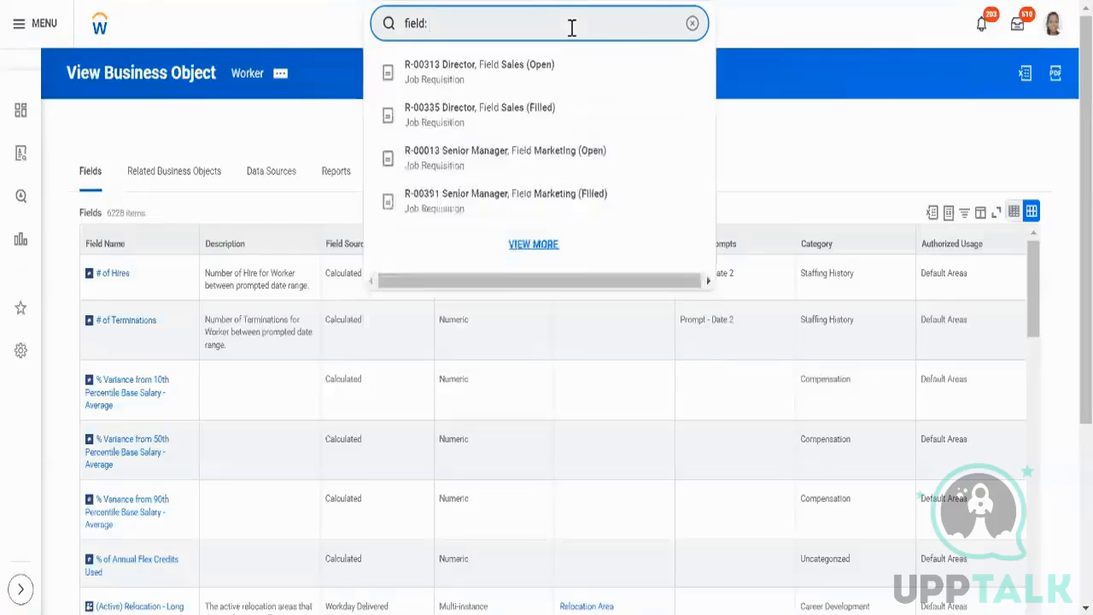
type(" aryan_Esi")
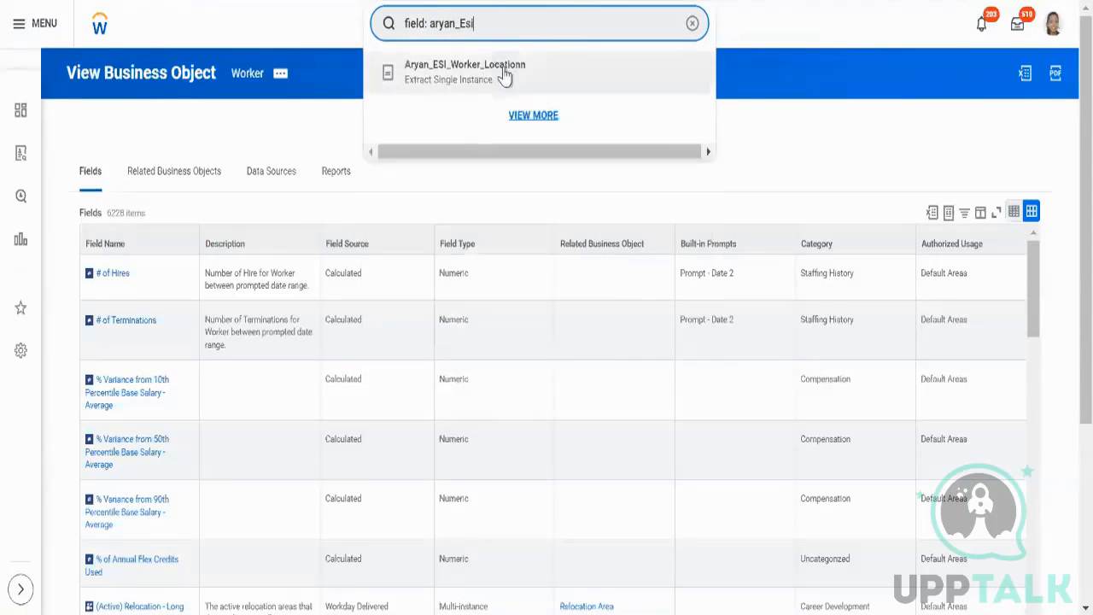
left_click(506, 77)
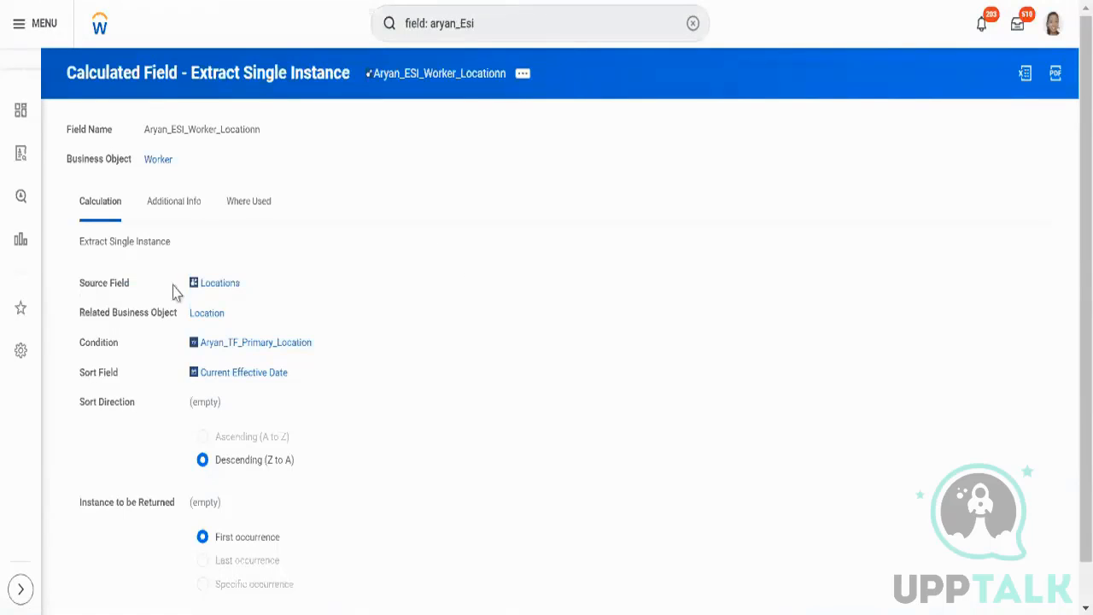
Review the calculated field's source field and related business object.
left_click_drag(188, 293, 250, 300)
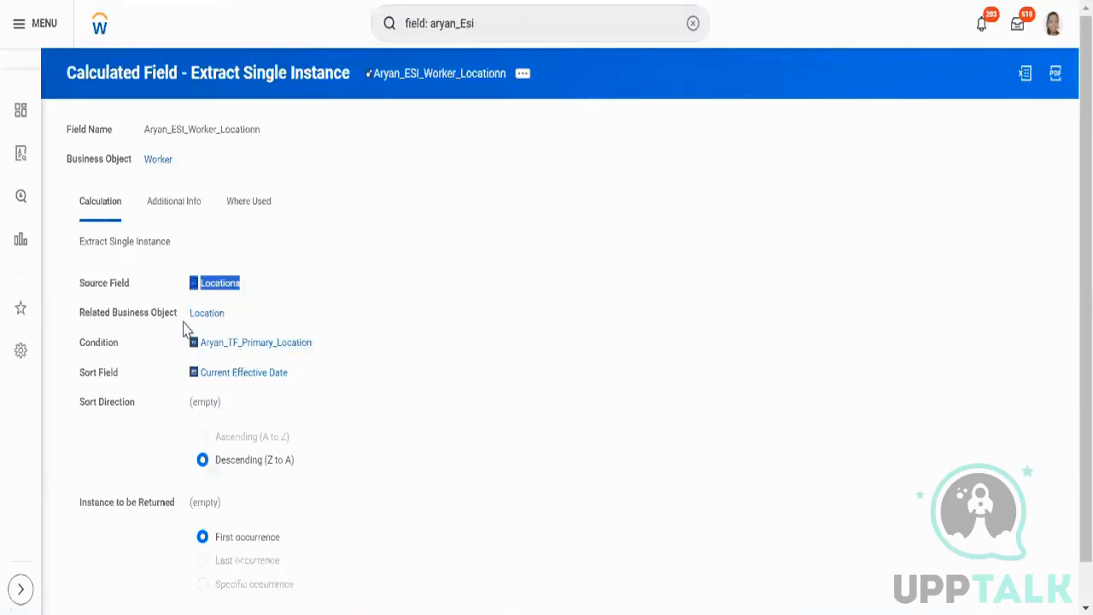
triple_click(155, 326)
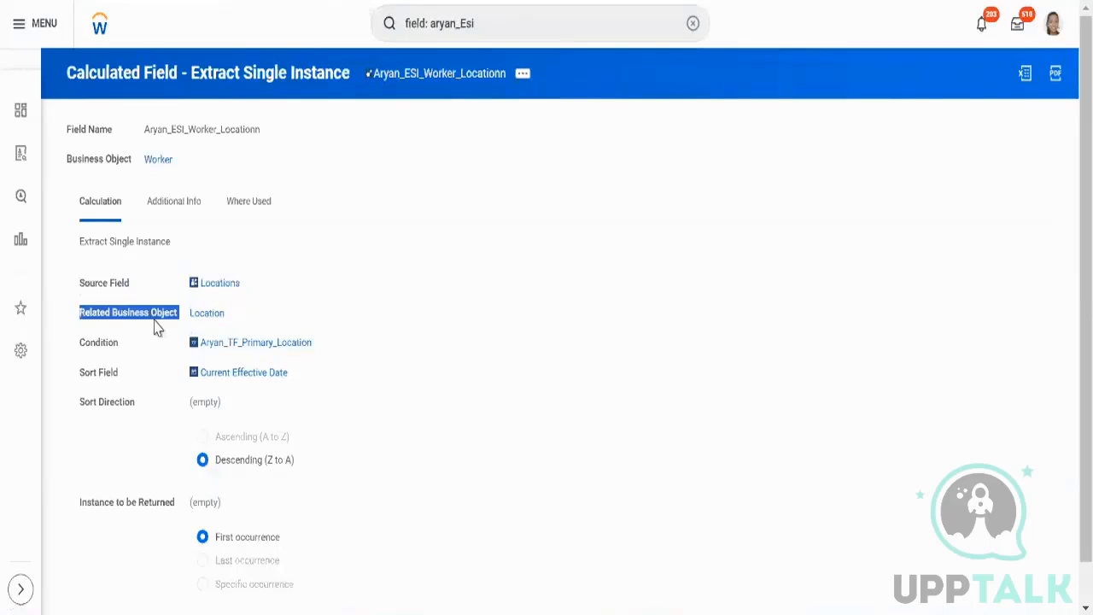
left_click(155, 321)
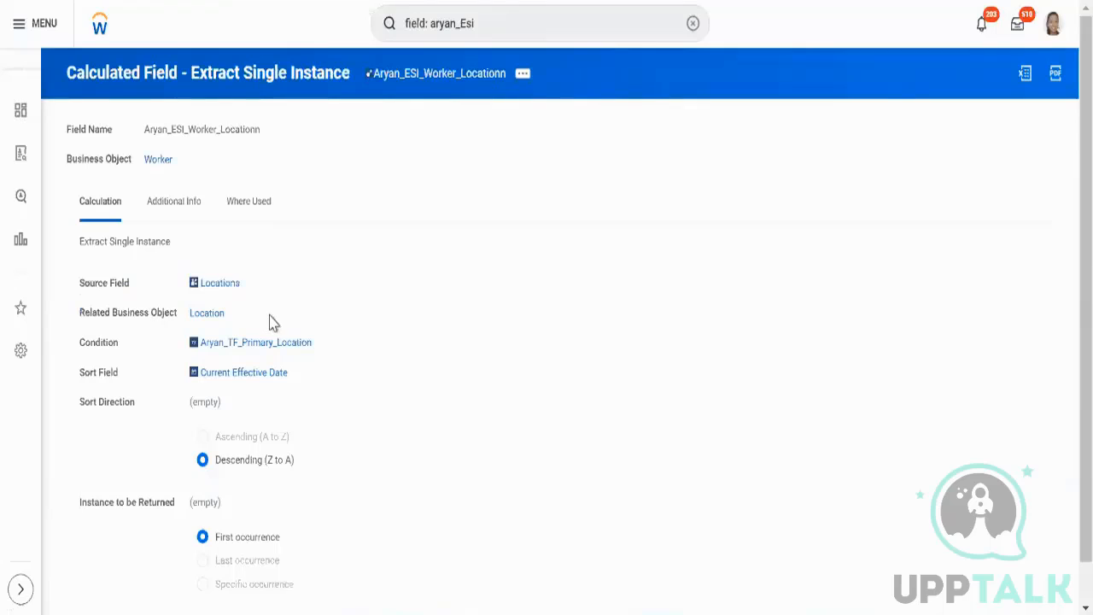
left_click_drag(245, 303, 189, 318)
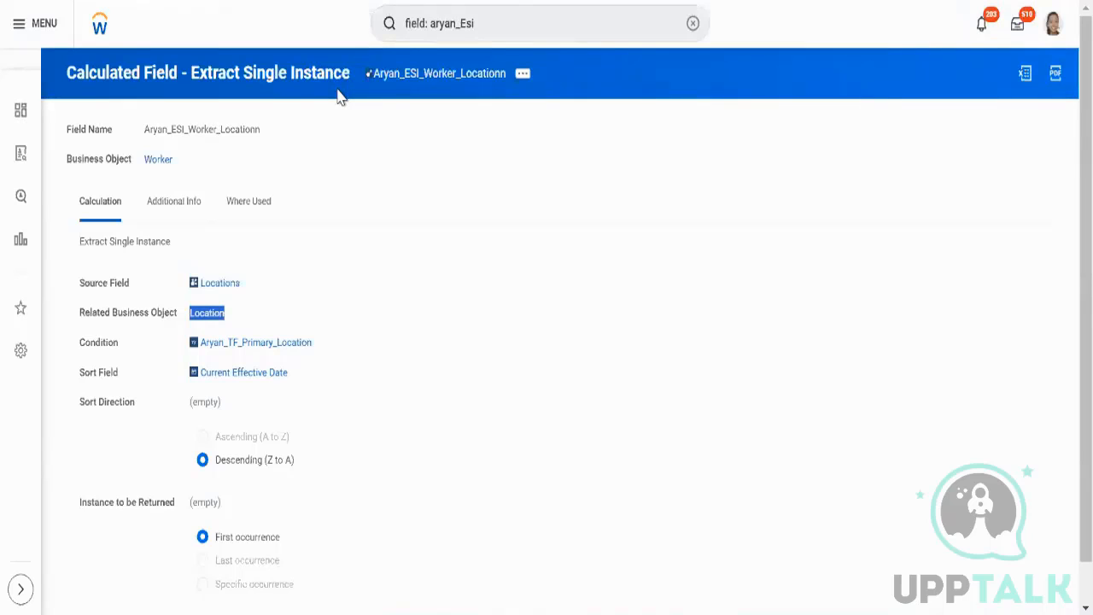
left_click(365, 241)
Open the Worker and Location business objects in new tabs and switch to the next tab.
right_click(158, 168)
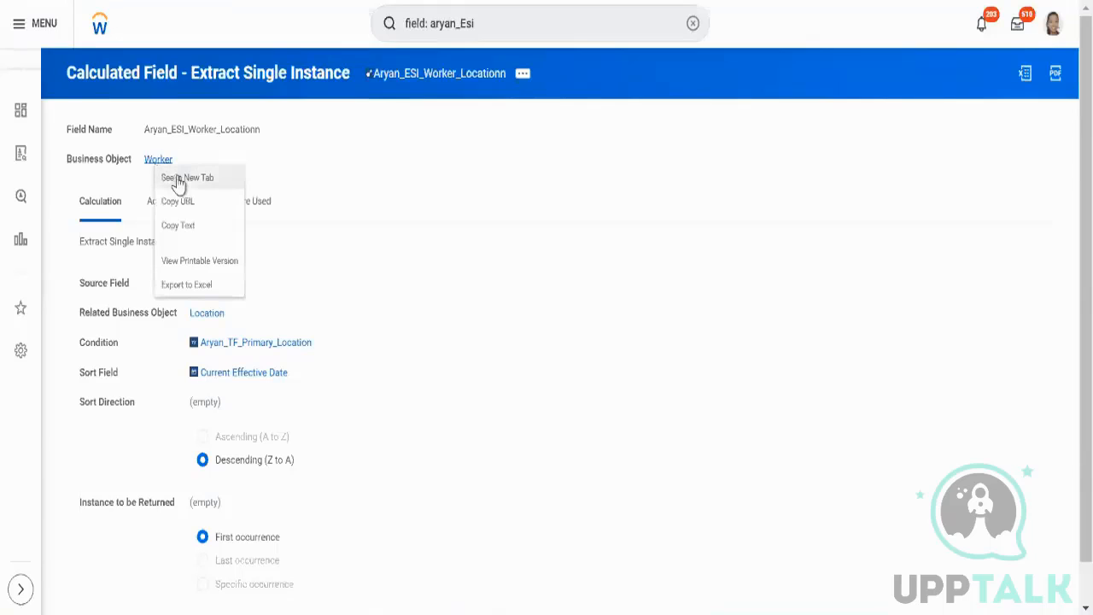
left_click(176, 179)
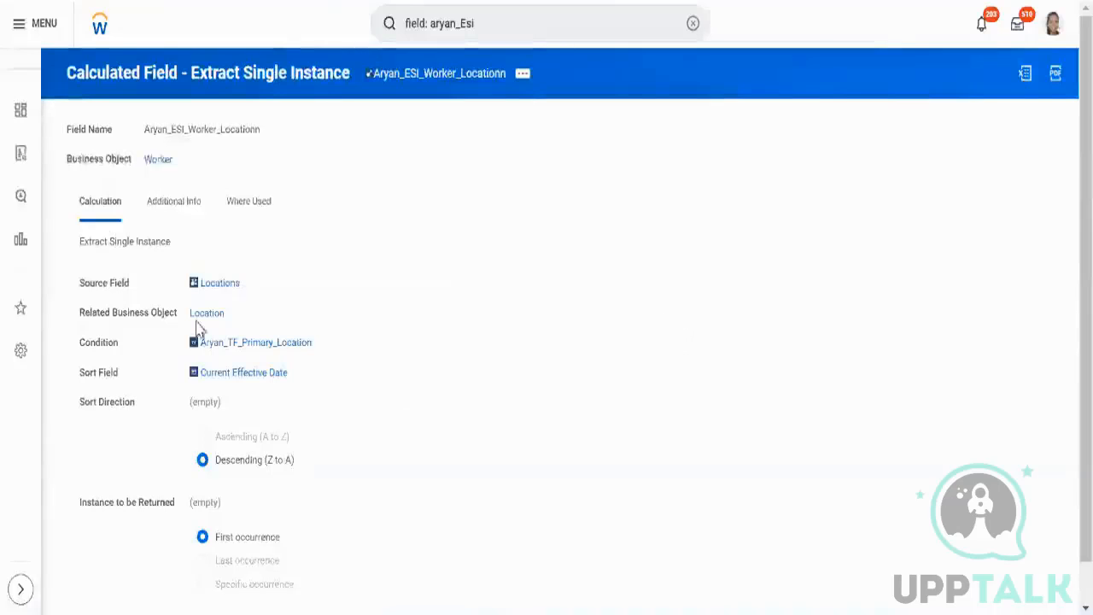
right_click(202, 318)
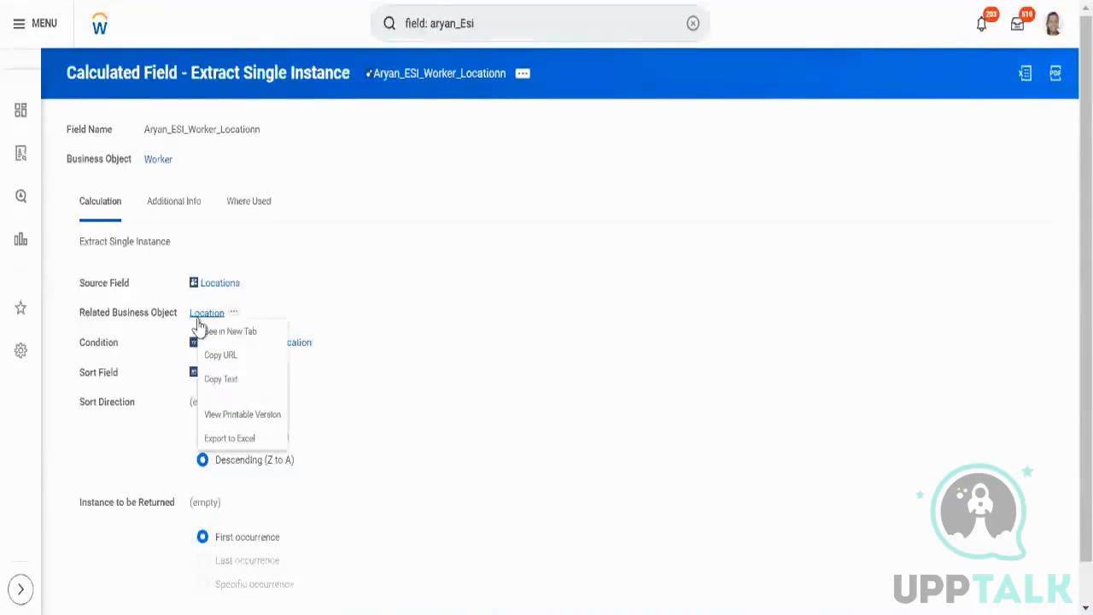
left_click(281, 328)
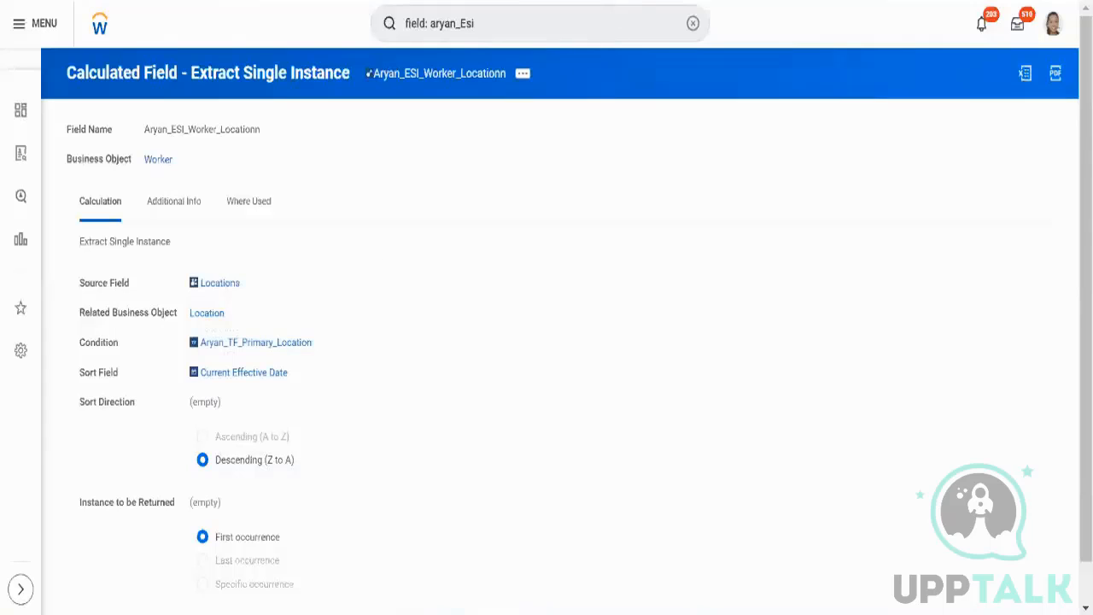
key("ctrl+Tab")
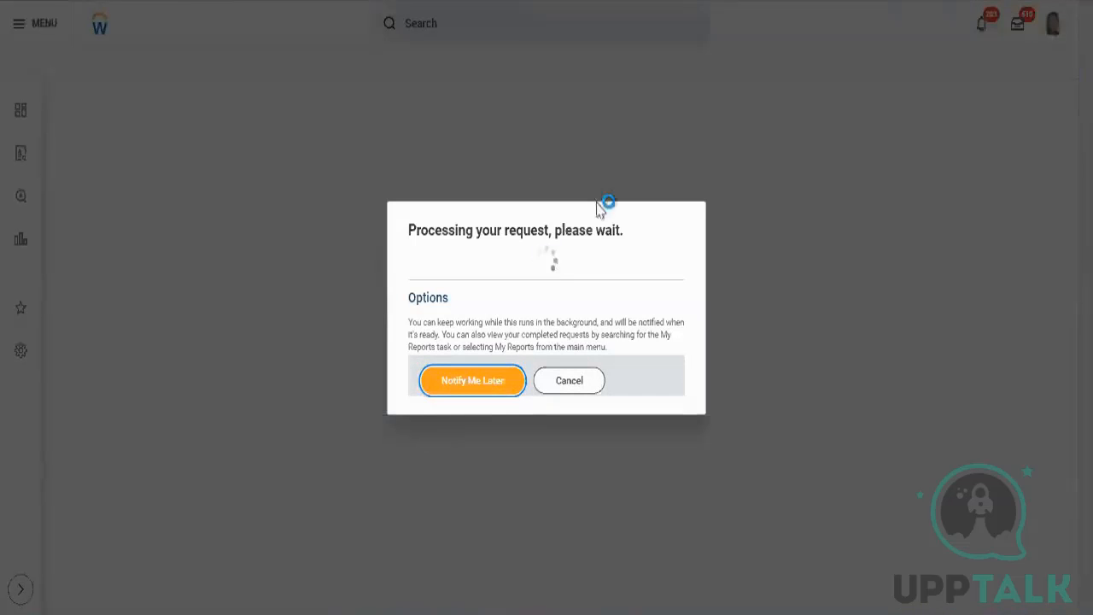
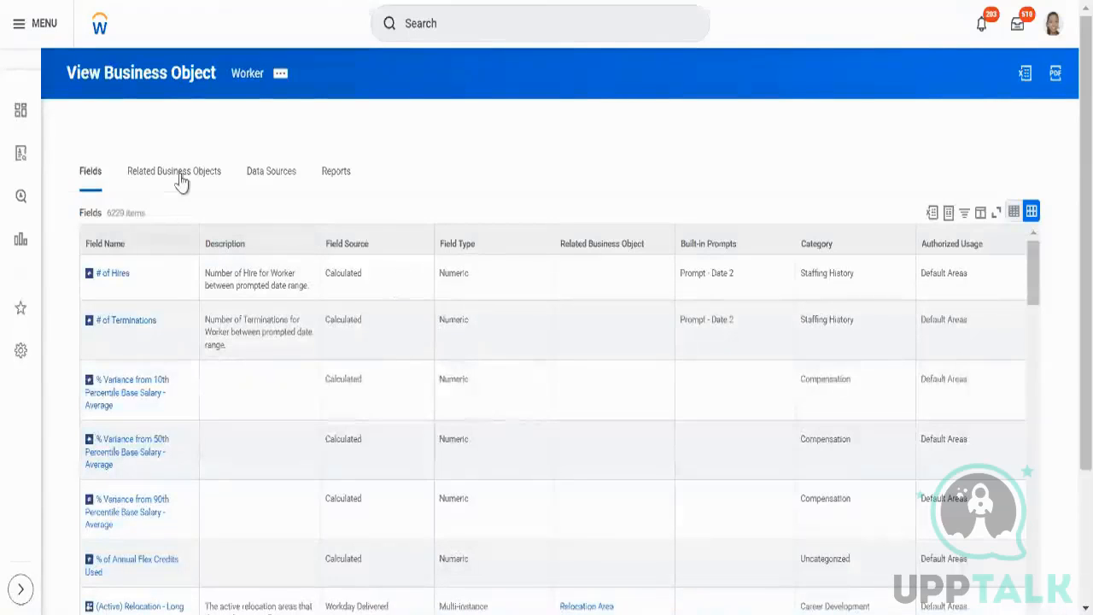
Filter the Worker's links to related business objects to show only the Location business object.
left_click(179, 174)
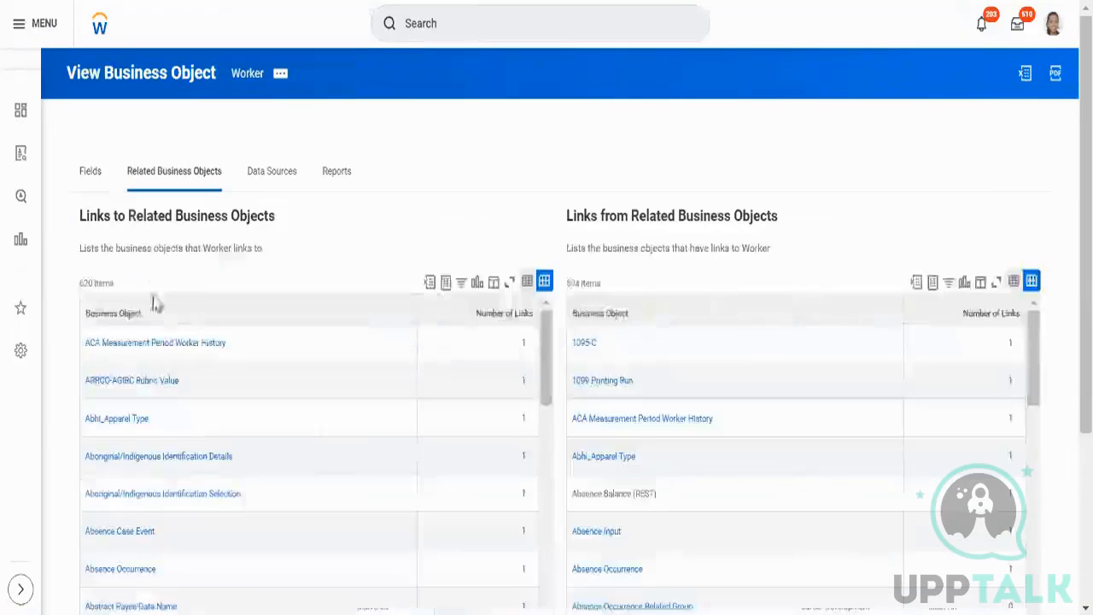
left_click(162, 314)
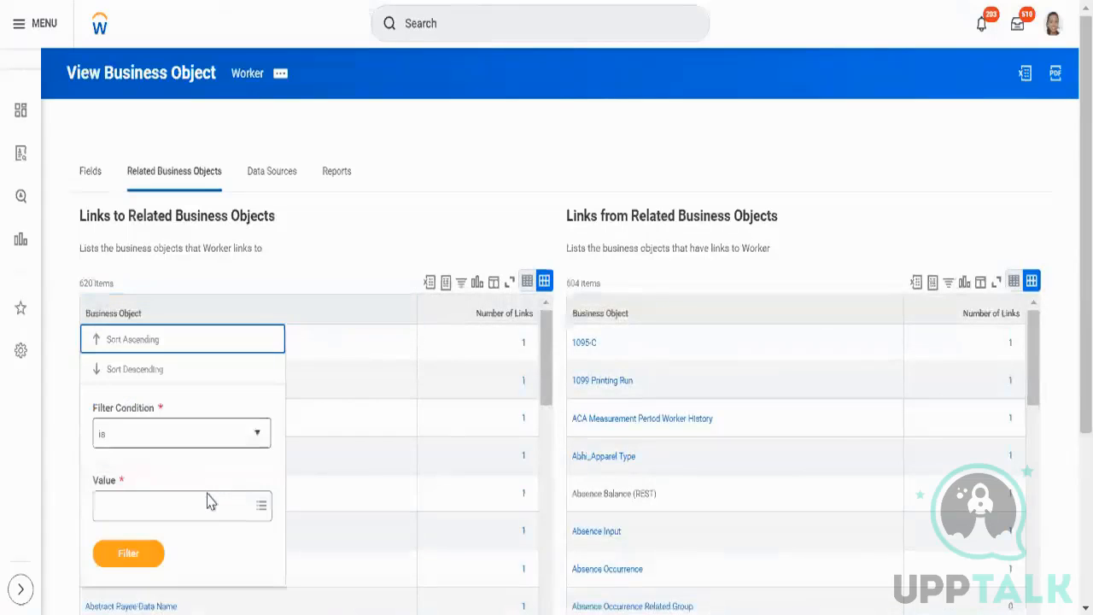
left_click(209, 505)
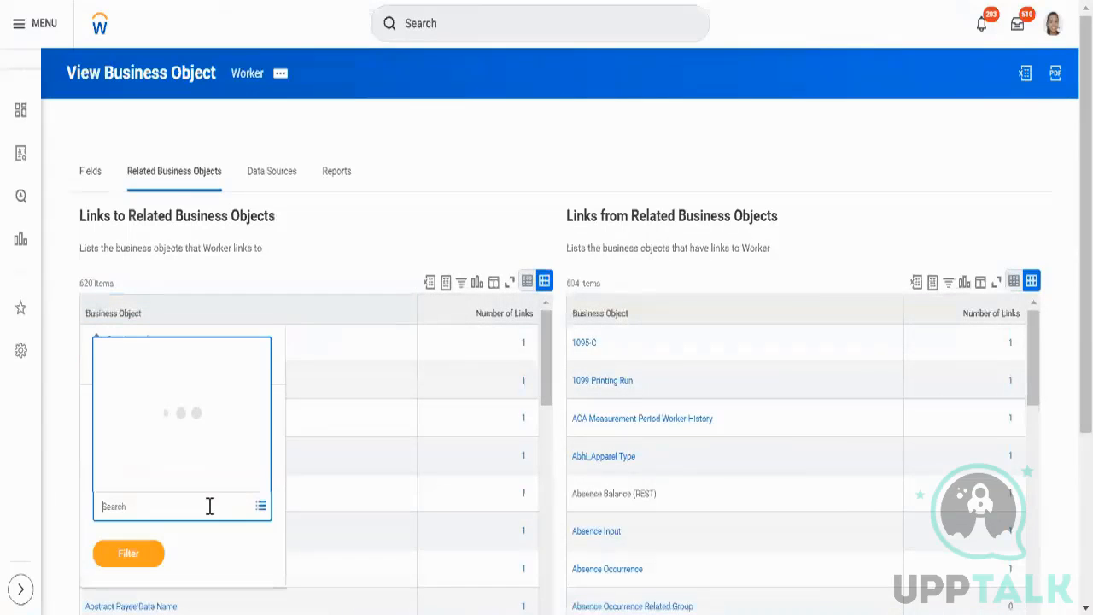
type("location")
key("Return")
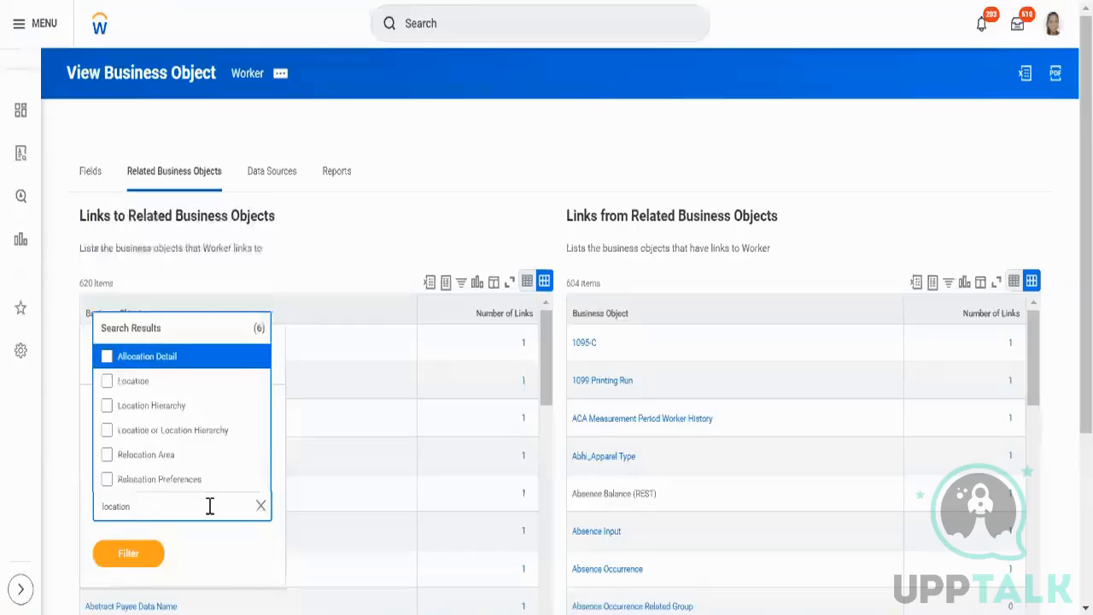
left_click(111, 391)
left_click(143, 566)
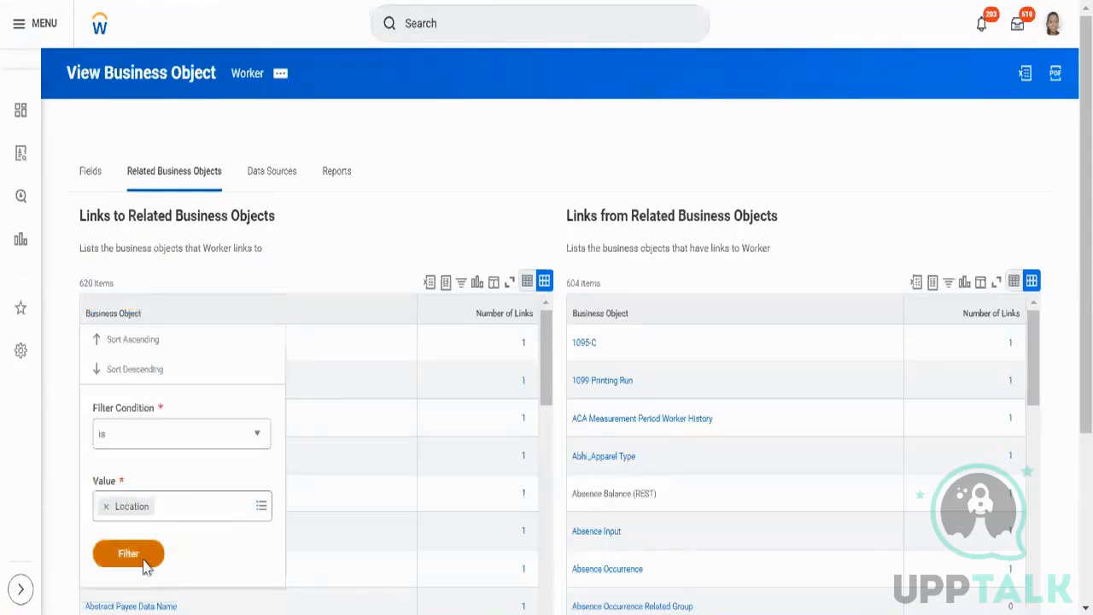
left_click(145, 562)
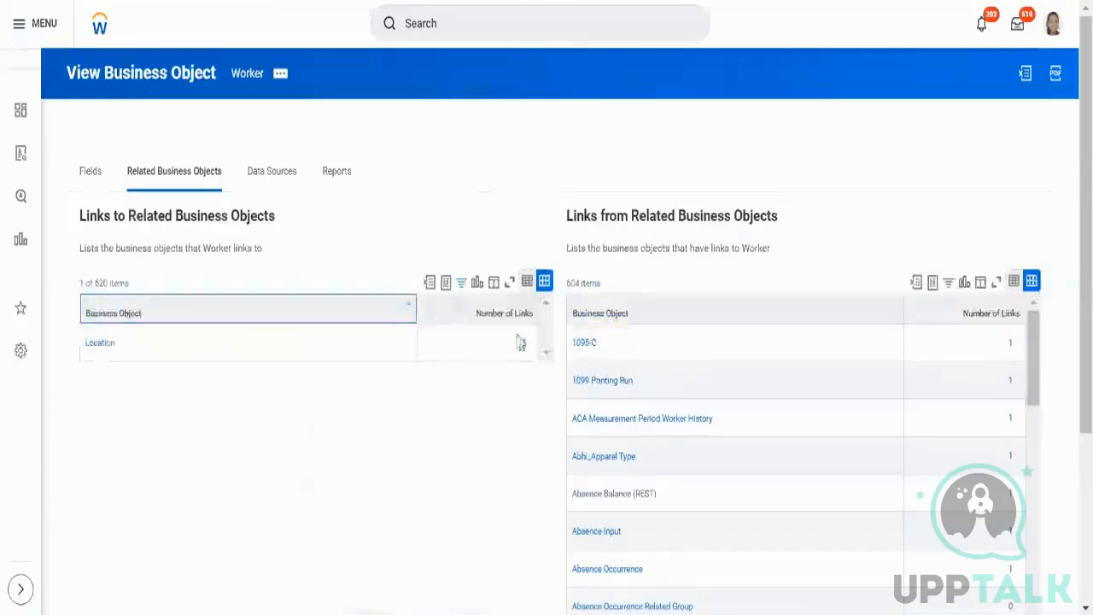
Examine the Worker fields that link to Location, comparing their field types with the Extract Single Instance calculated field.
left_click(522, 345)
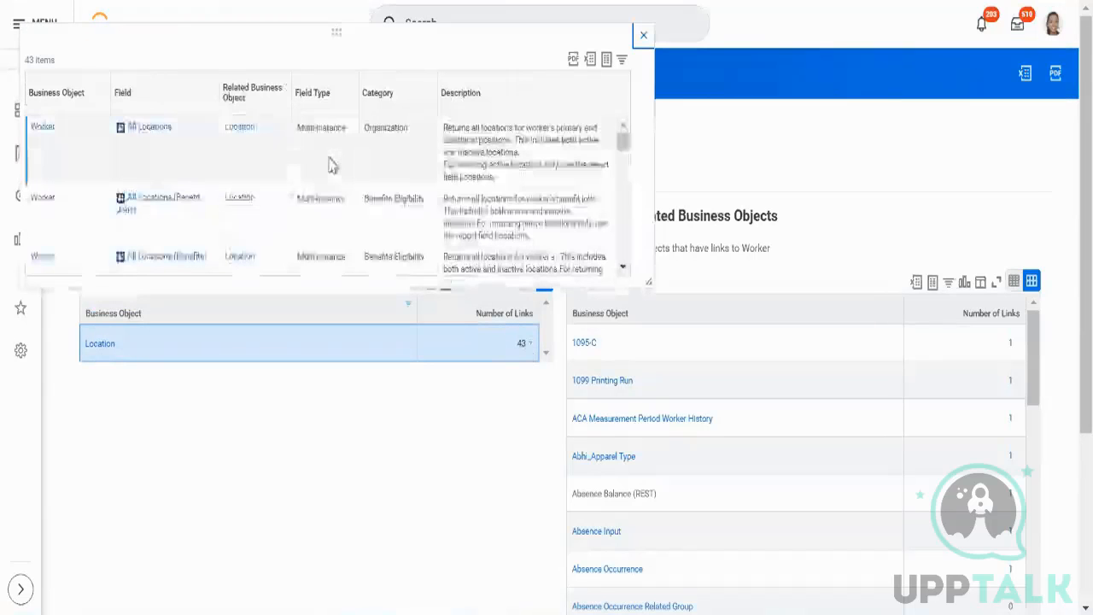
scroll(333, 166, "down", 2)
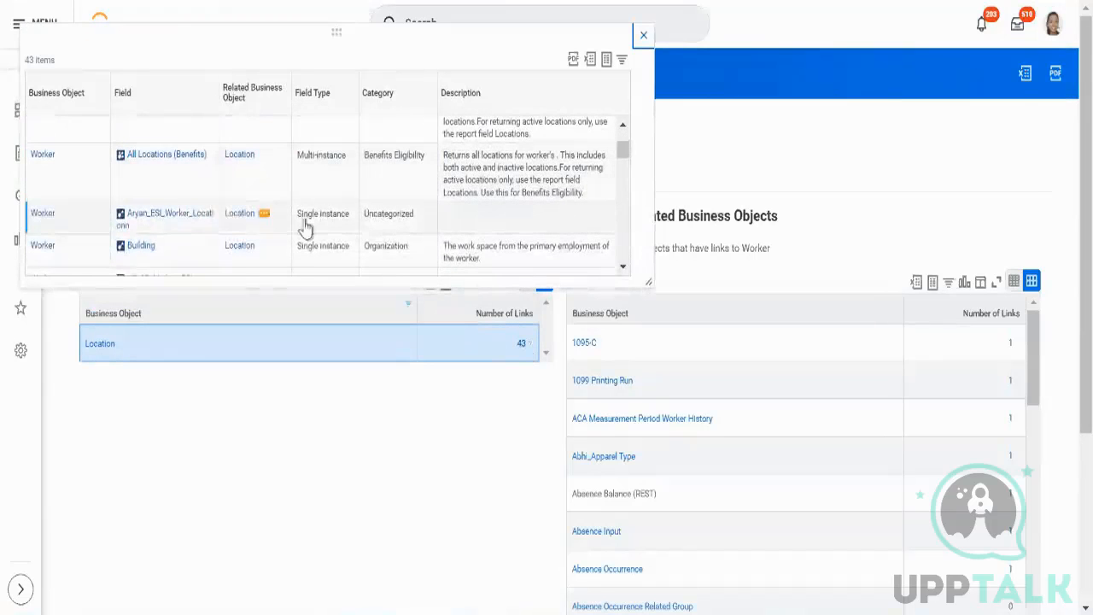
double_click(391, 215)
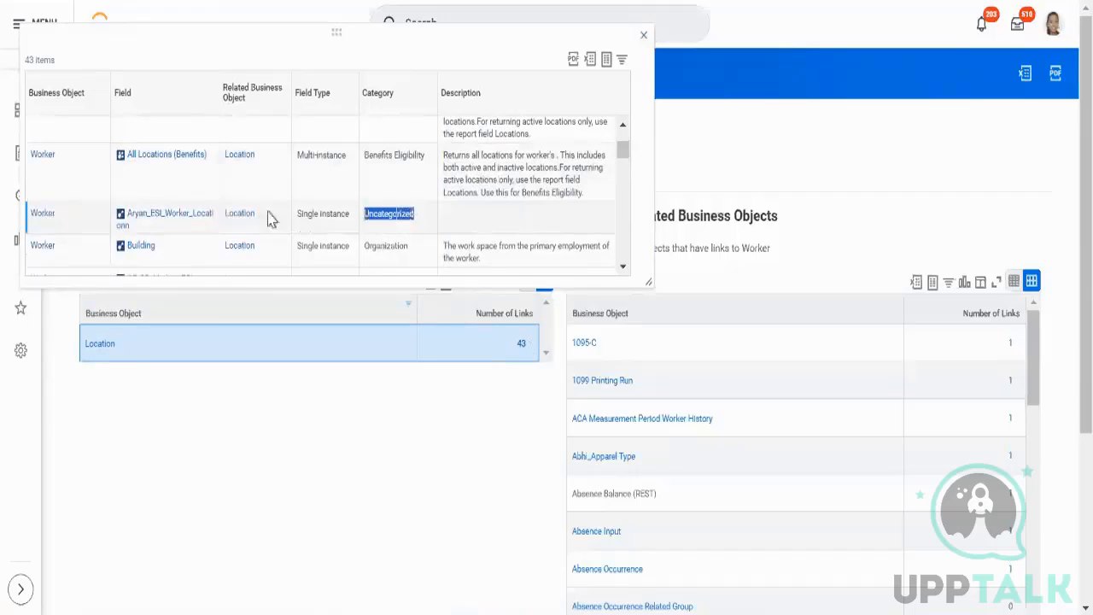
left_click_drag(270, 219, 83, 213)
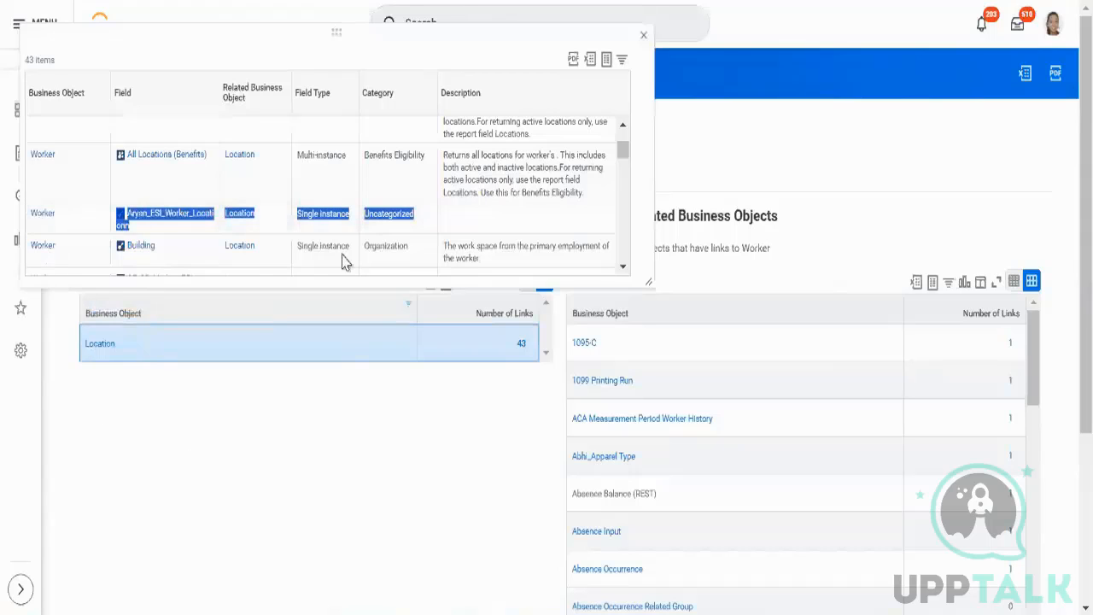
left_click(642, 38)
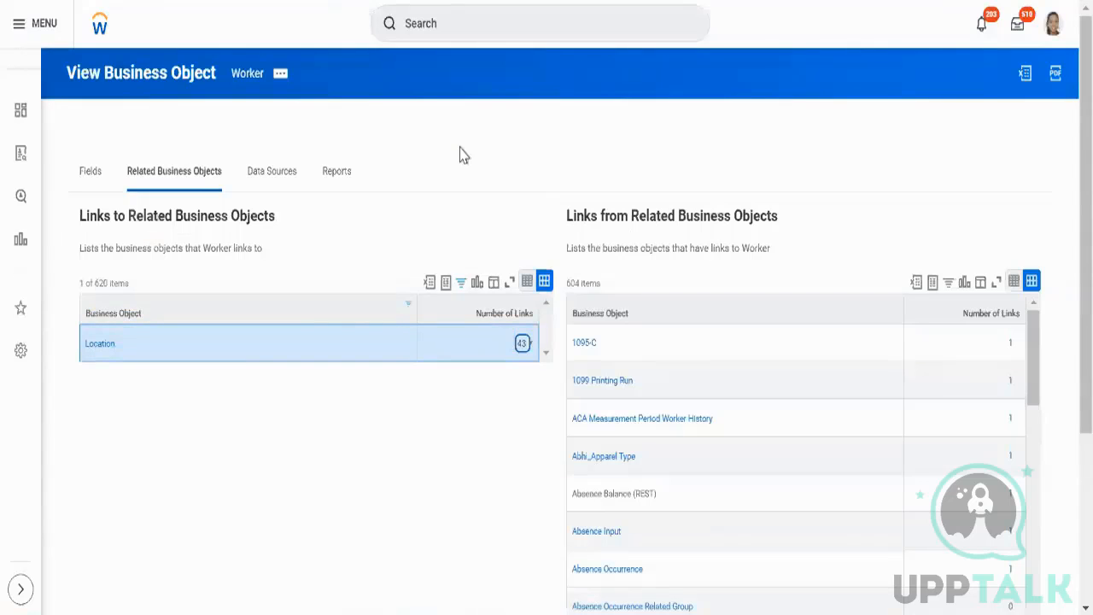
left_click(523, 344)
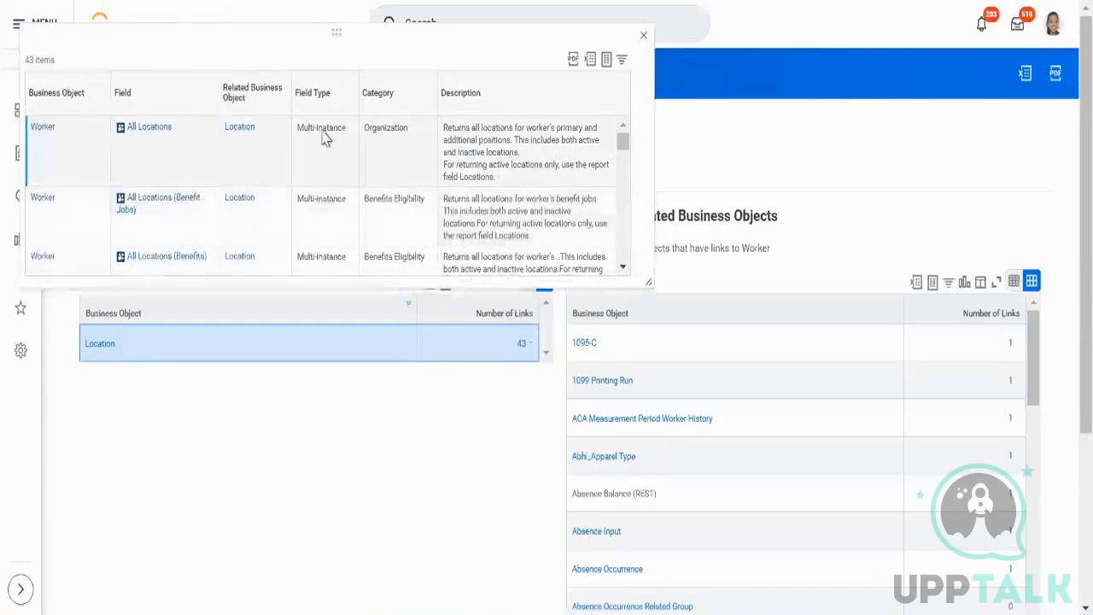
double_click(324, 139)
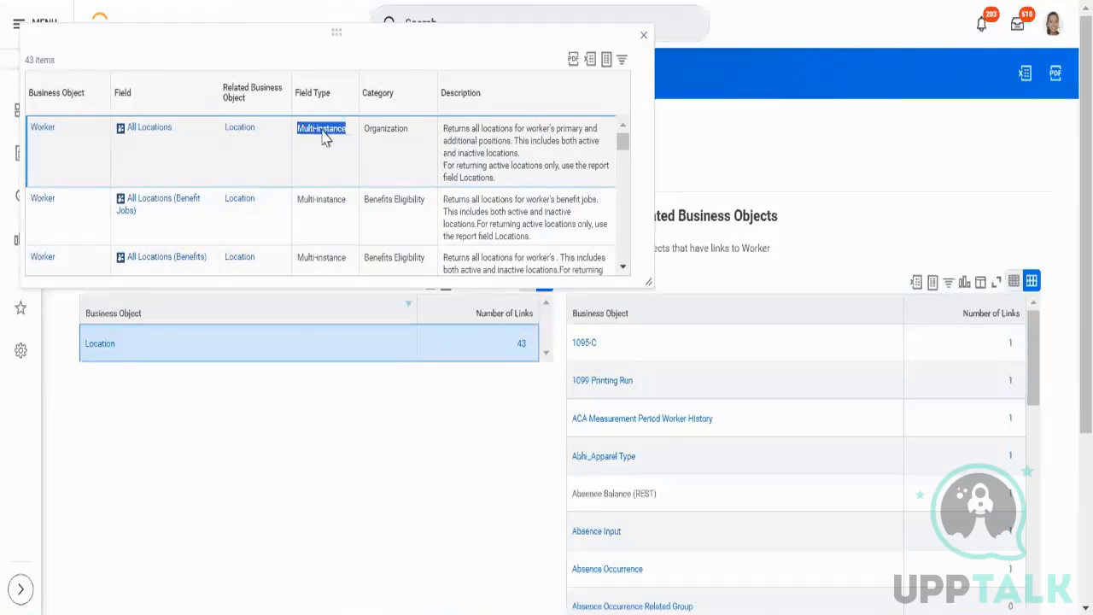
scroll(325, 139, "down", 3)
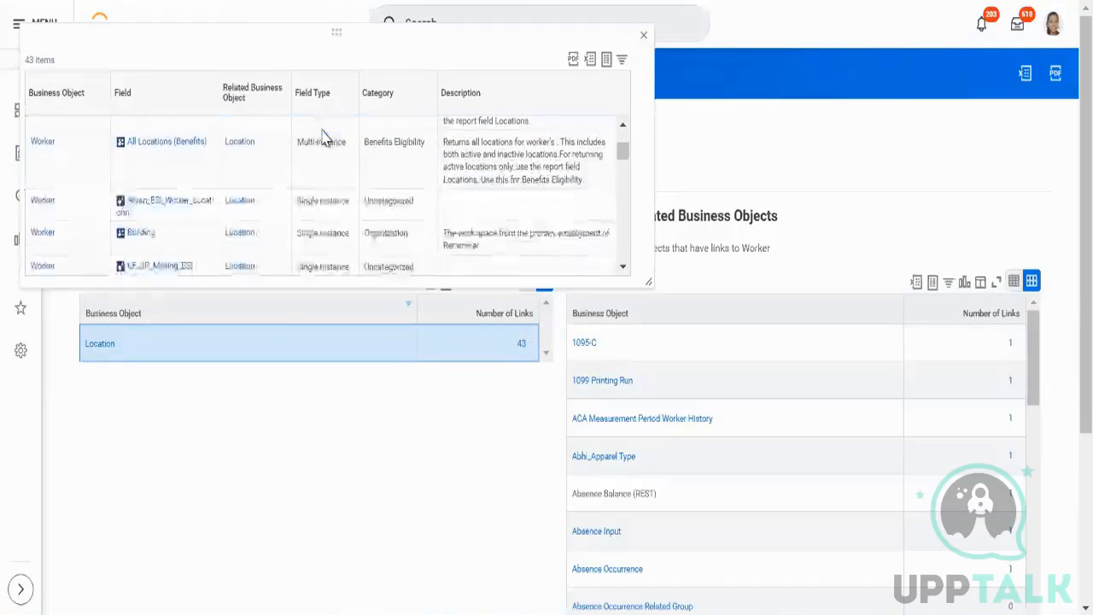
left_click_drag(122, 210, 208, 218)
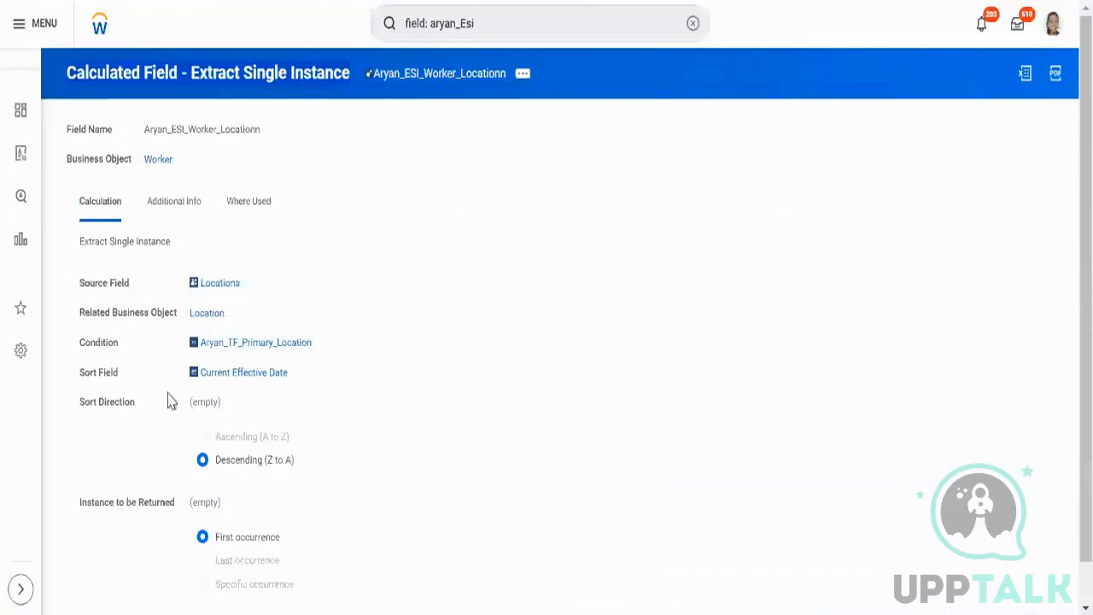
left_click_drag(176, 352, 302, 405)
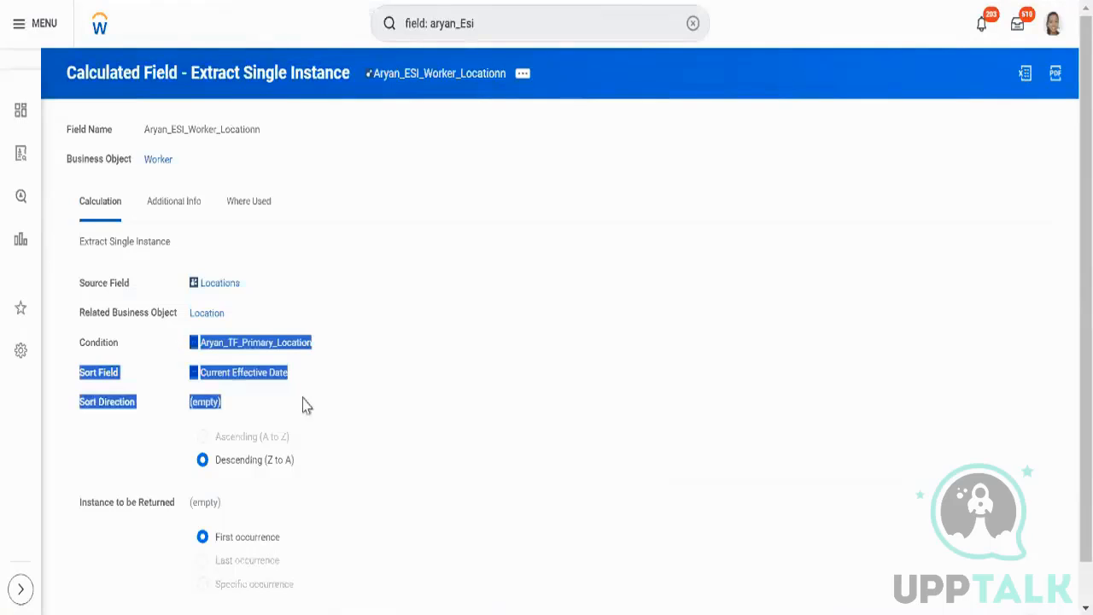
left_click(498, 315)
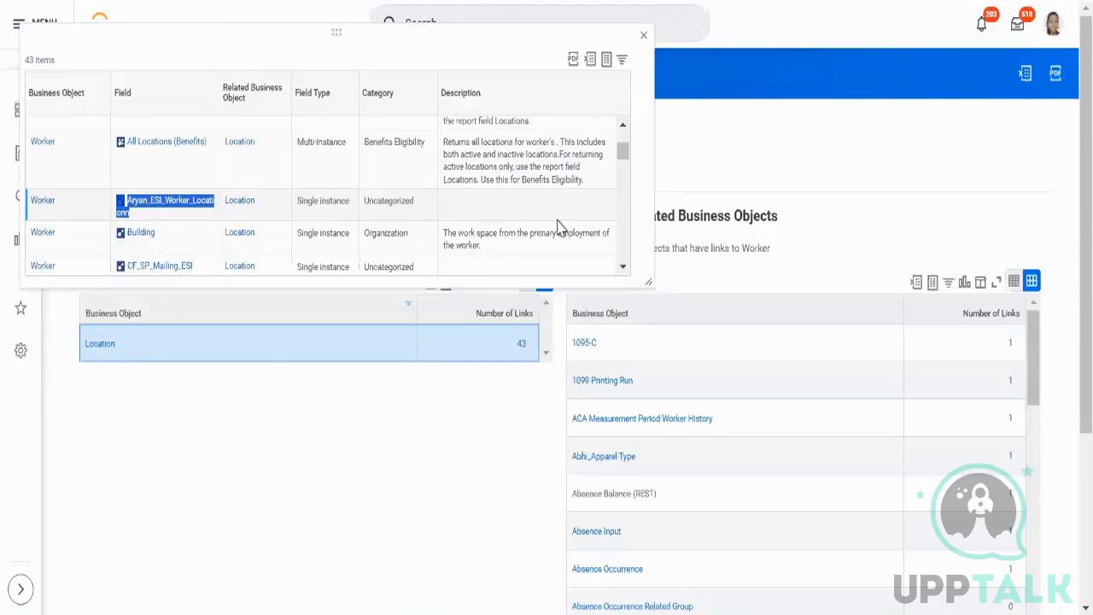
triple_click(340, 152)
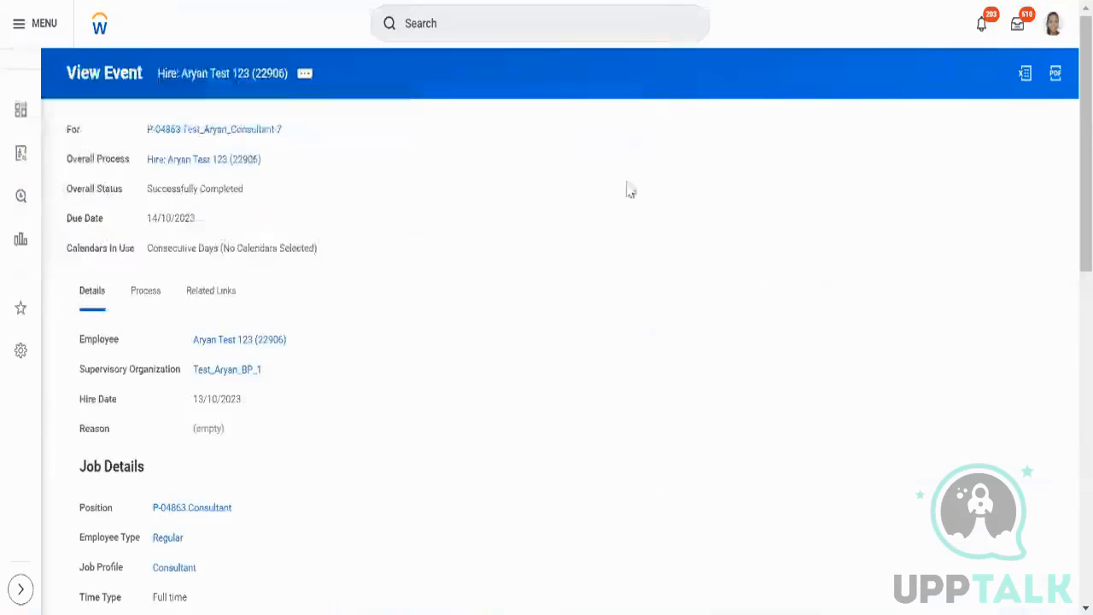
Open the Create Calculated Field task and name the new field Aryan_EMI_Worker_Location.
left_click(563, 25)
type("c")
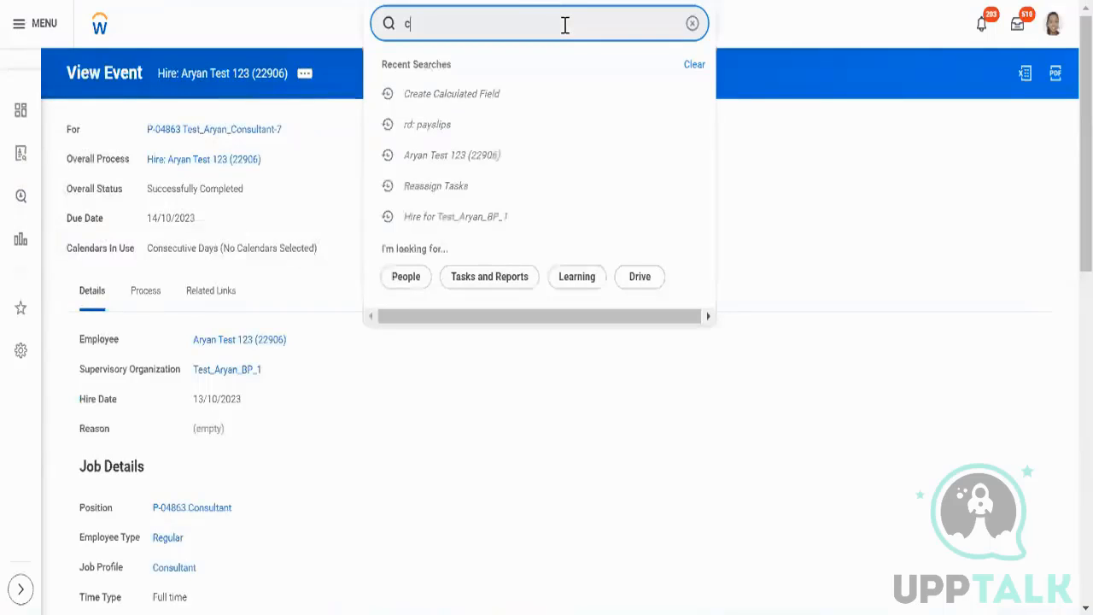
type("reate calc fie")
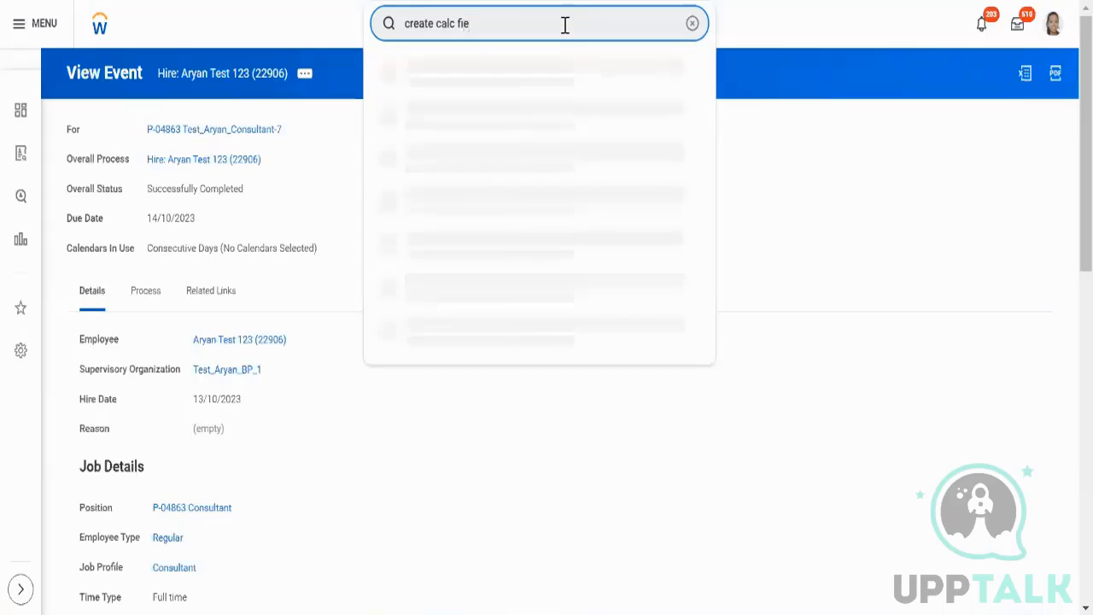
left_click(522, 73)
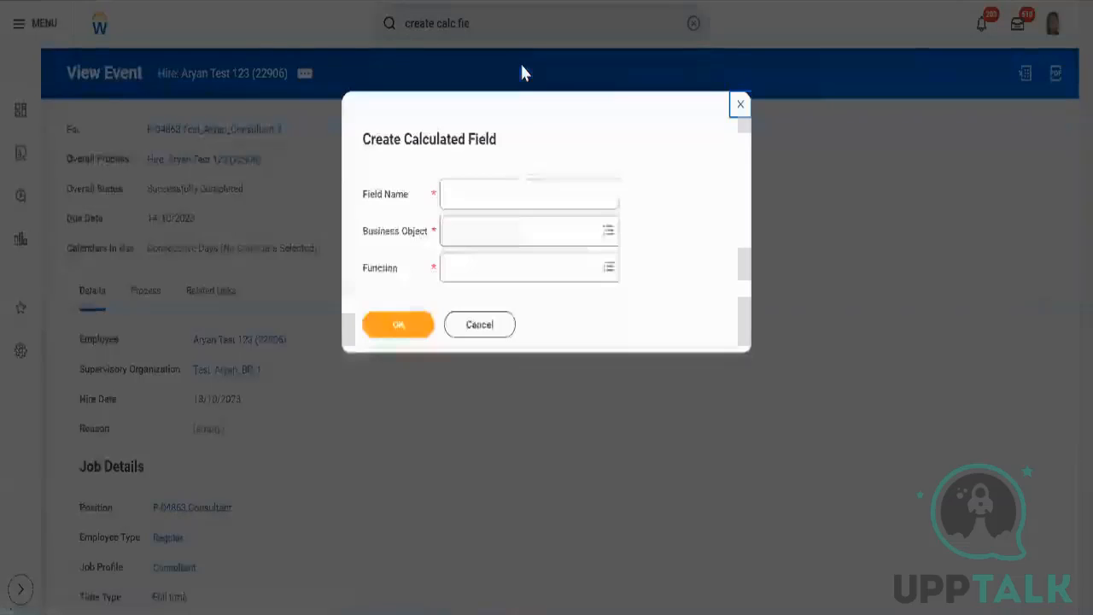
left_click(520, 196)
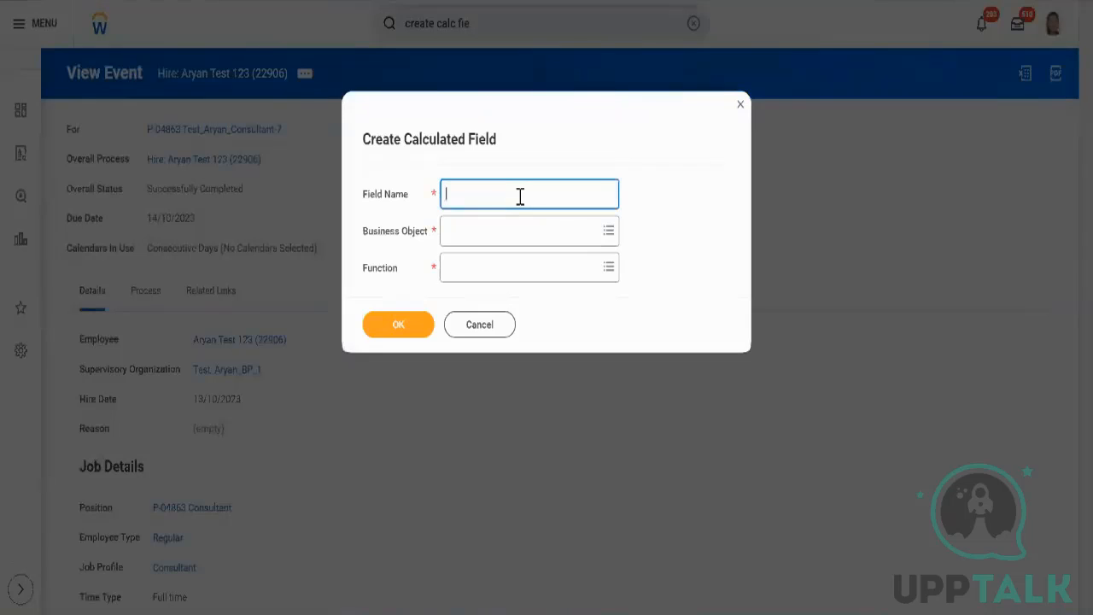
type("Aryan_")
type("EMI_Work")
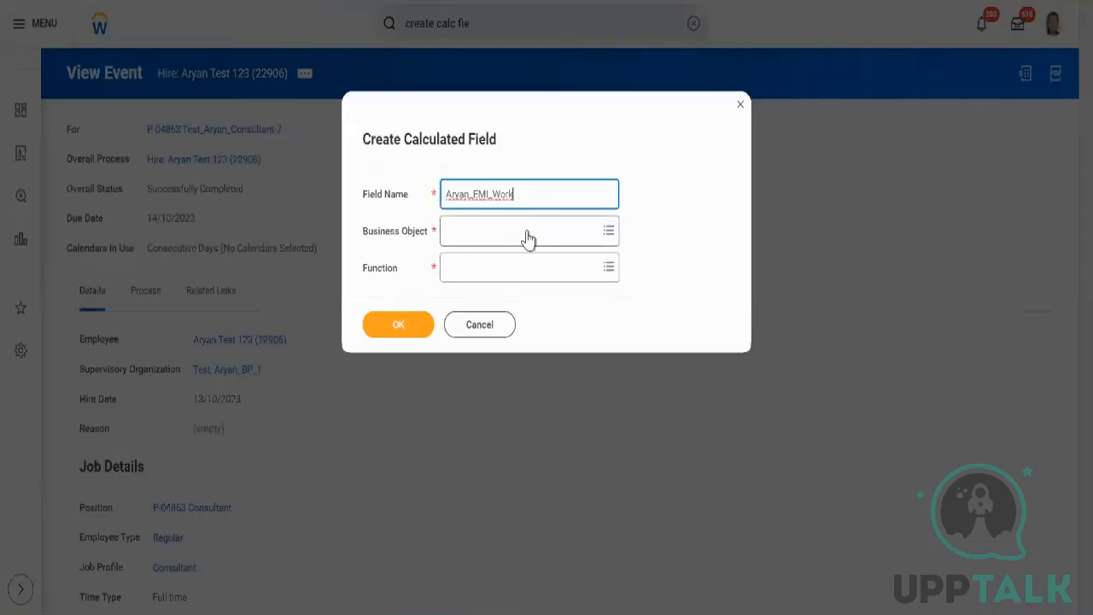
type("er_Location")
Set the business object to Worker and the function to Extract Multi-Instance, and confirm.
left_click(527, 233)
type("worker")
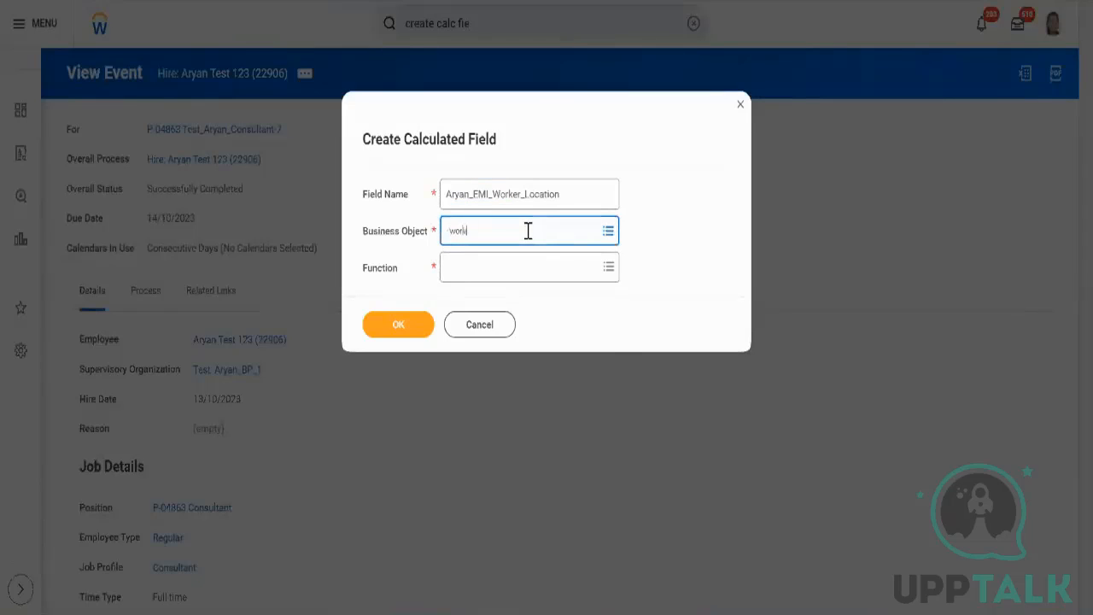
key("Return")
key("Return")
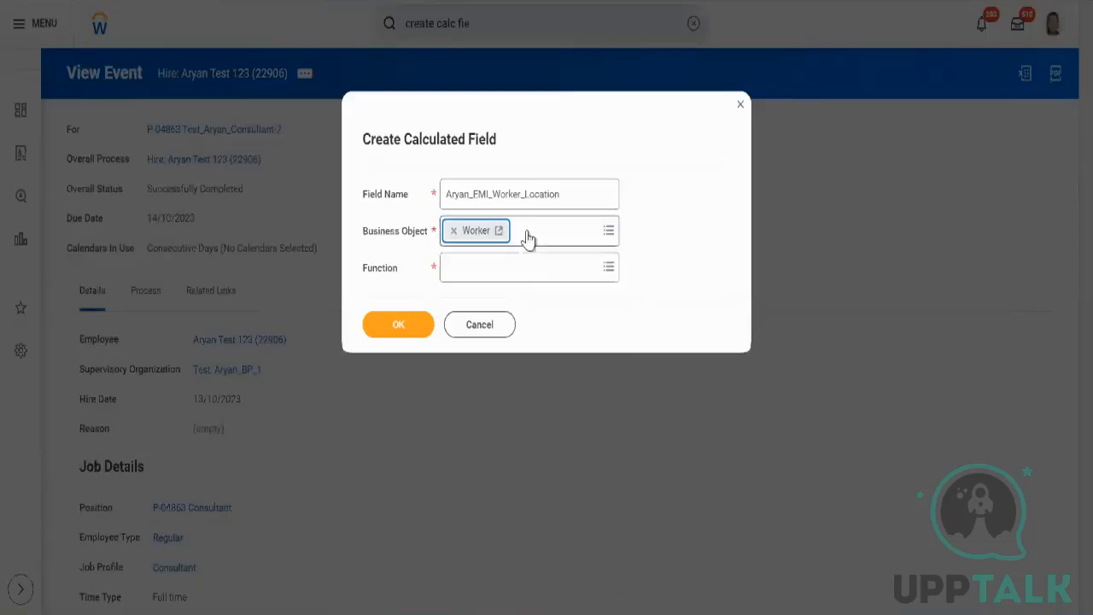
left_click(521, 268)
type("em")
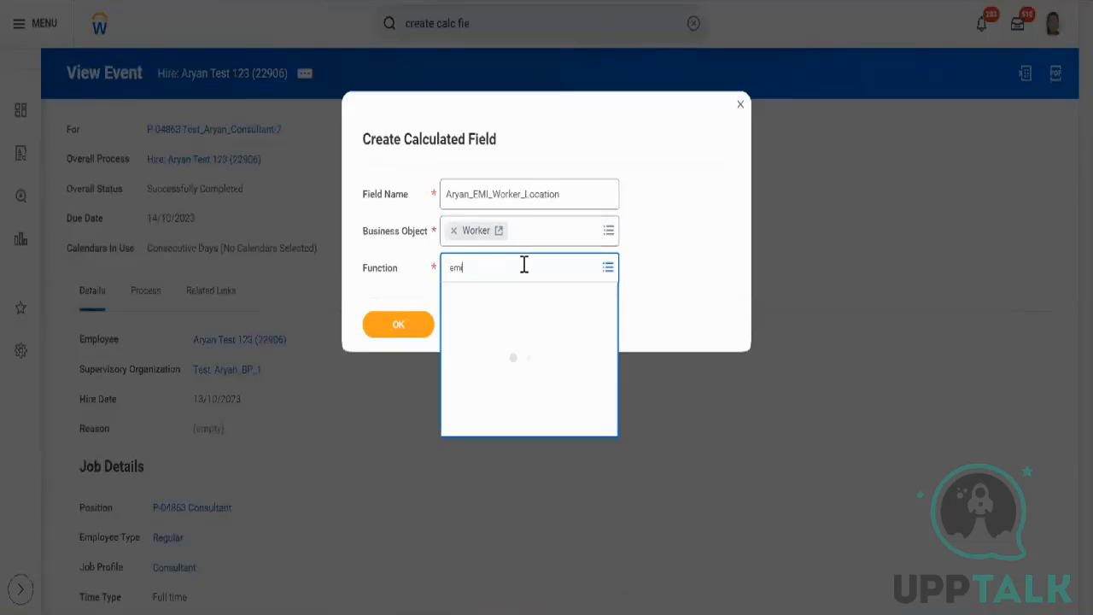
left_click(398, 325)
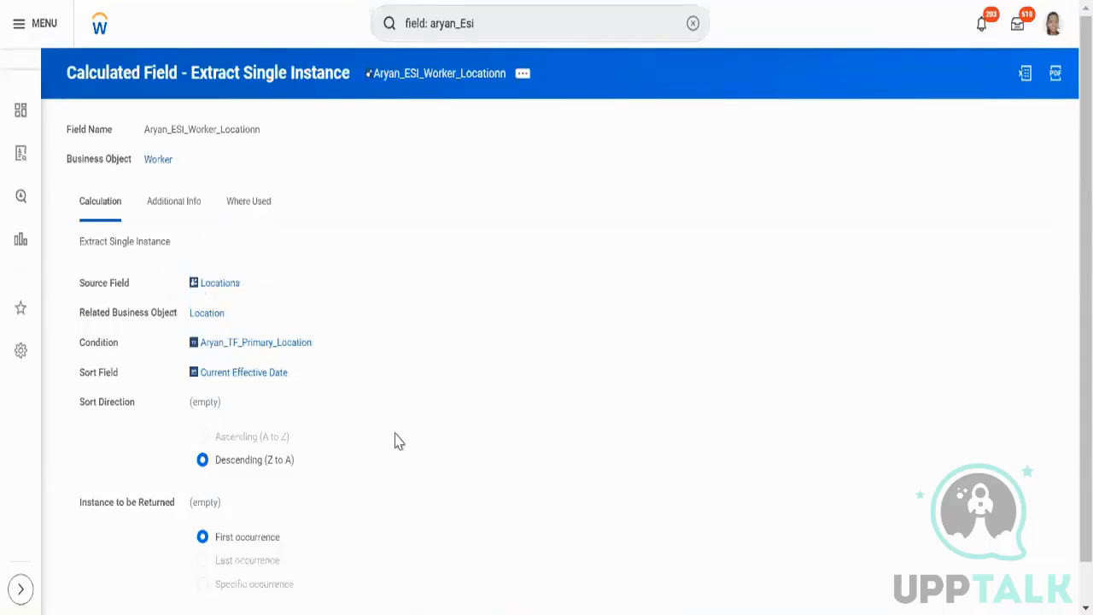
Review the available Operation Type options, keeping Subset selected.
scroll(395, 439, "down", 1)
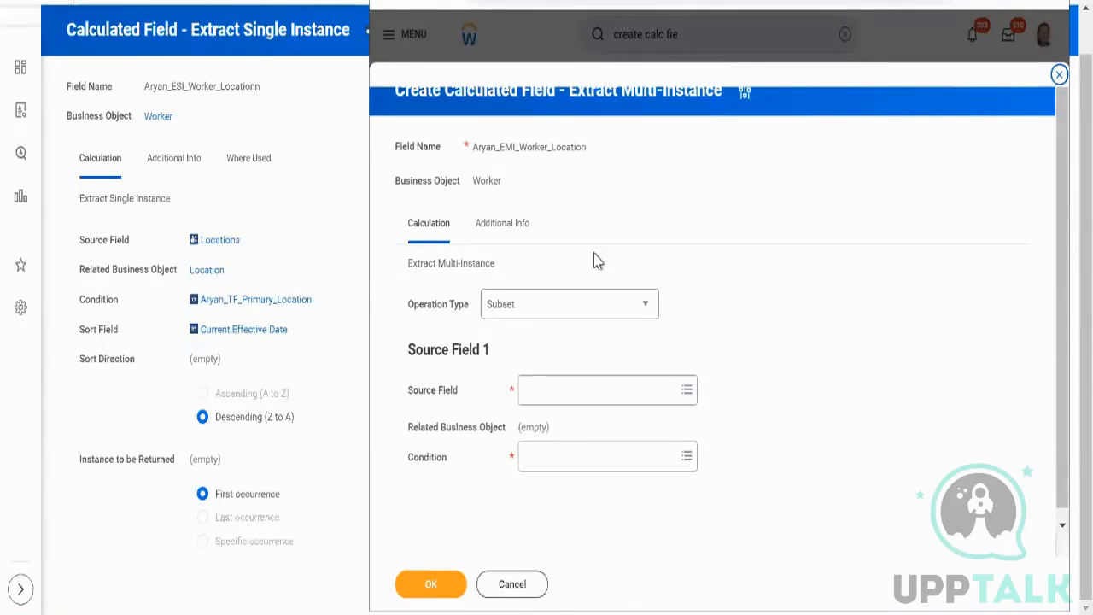
left_click(624, 308)
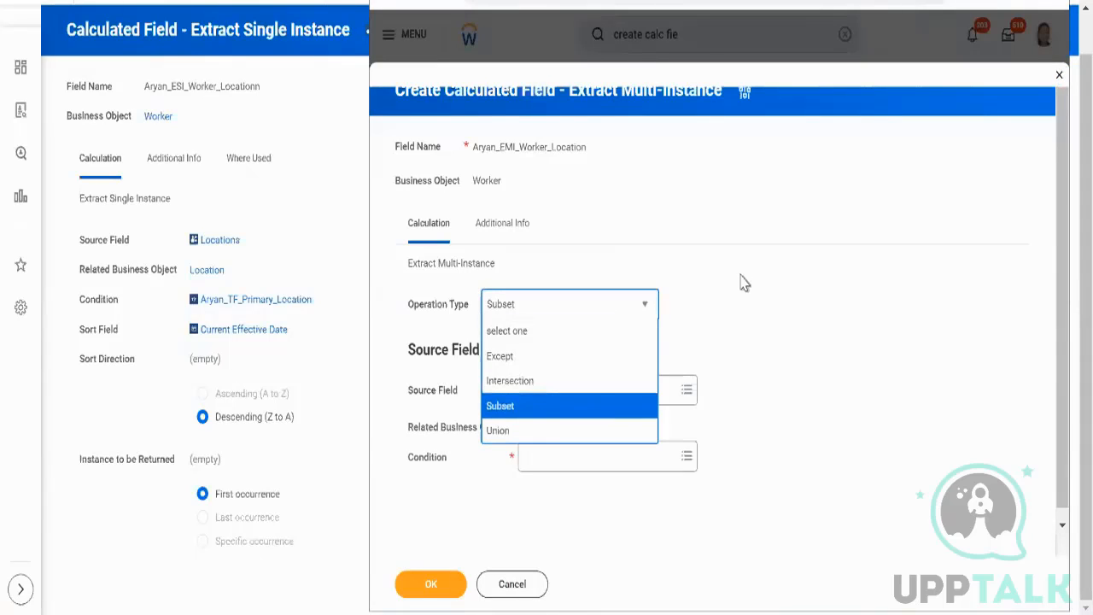
left_click(743, 283)
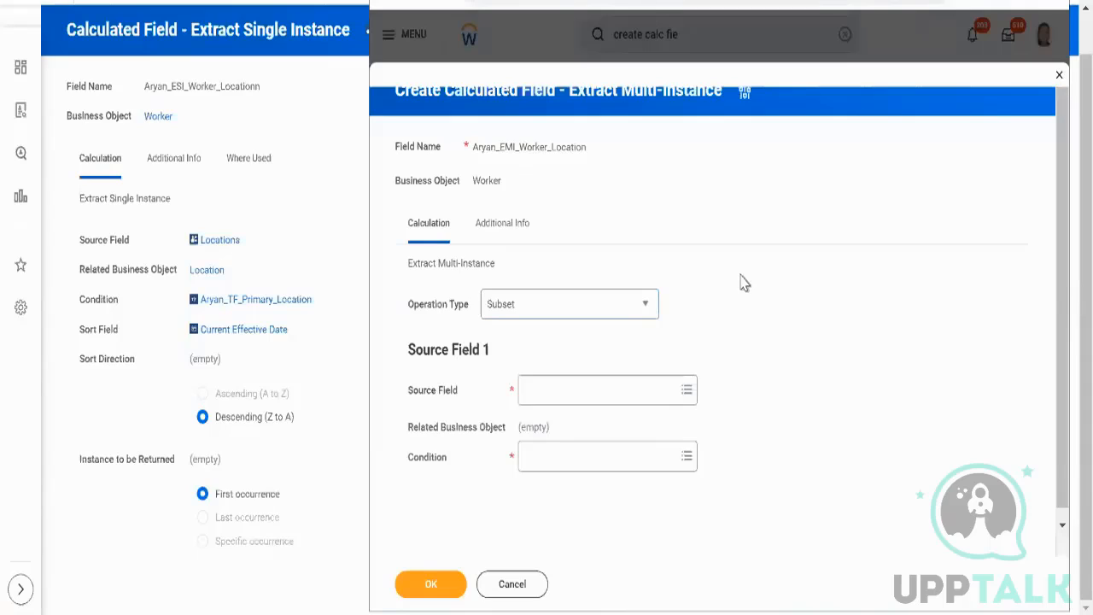
Set Source Field 1 to the Worker's Location field.
left_click(642, 391)
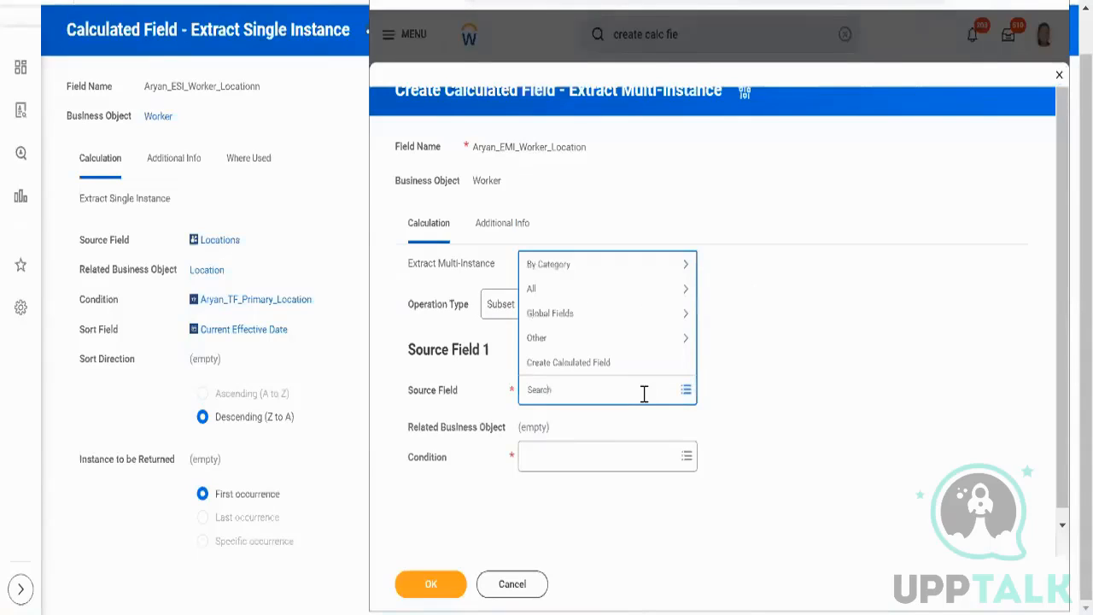
type("location")
key("Return")
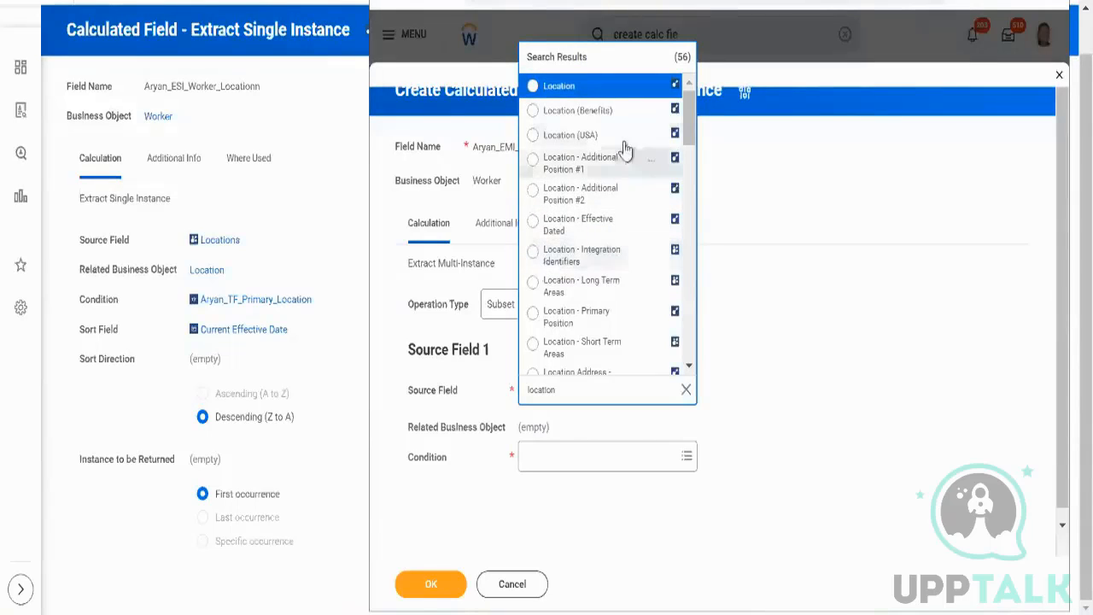
left_click(653, 91)
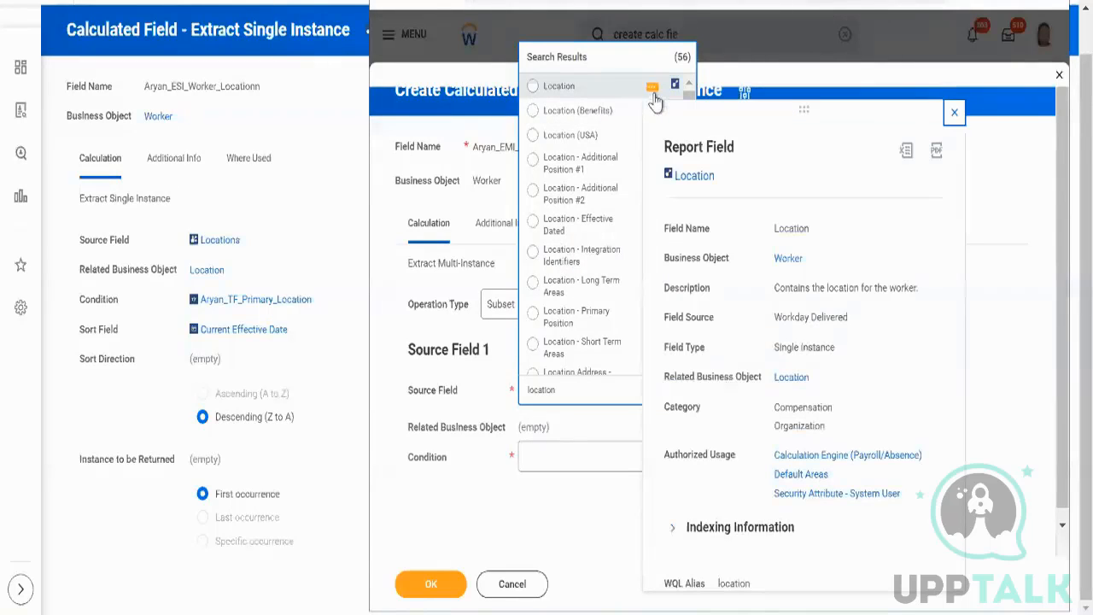
left_click(630, 91)
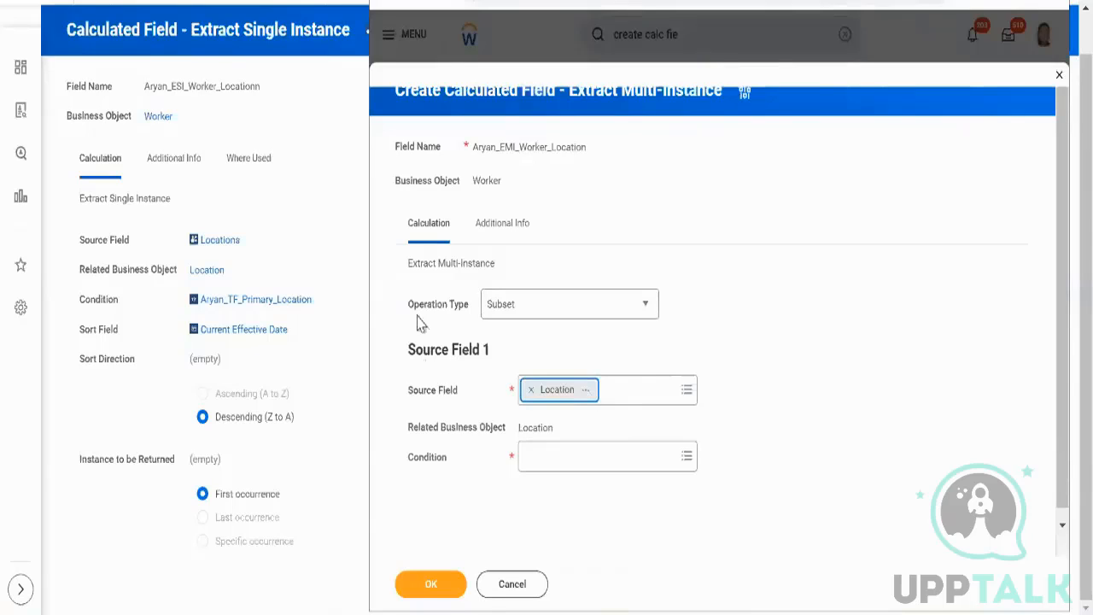
left_click(527, 320)
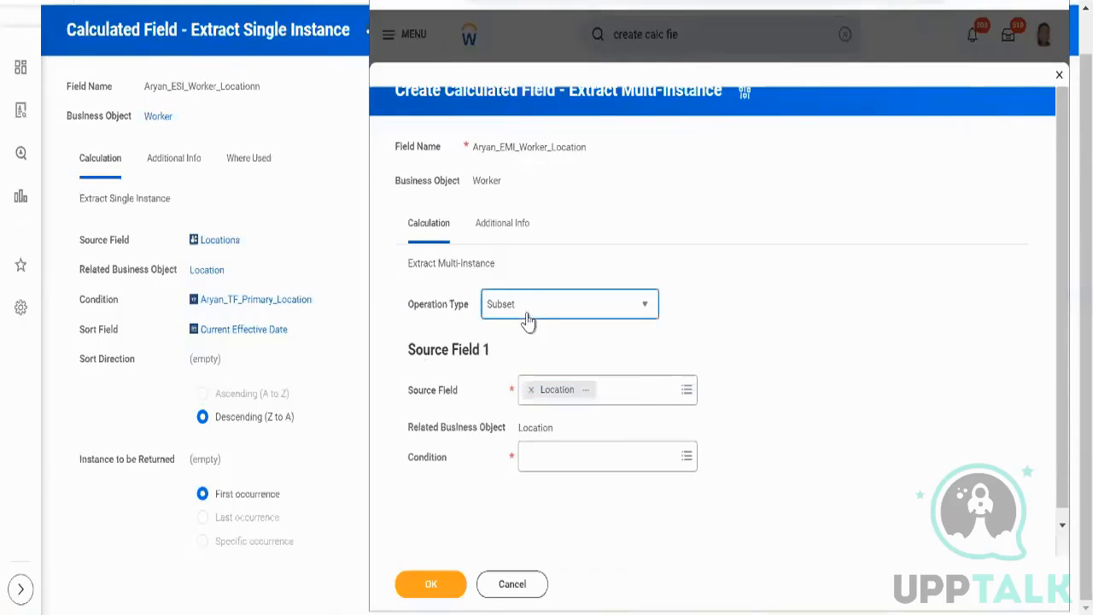
Try the Union, Intersection and Except operation types in turn, finishing back on Subset.
left_click(527, 319)
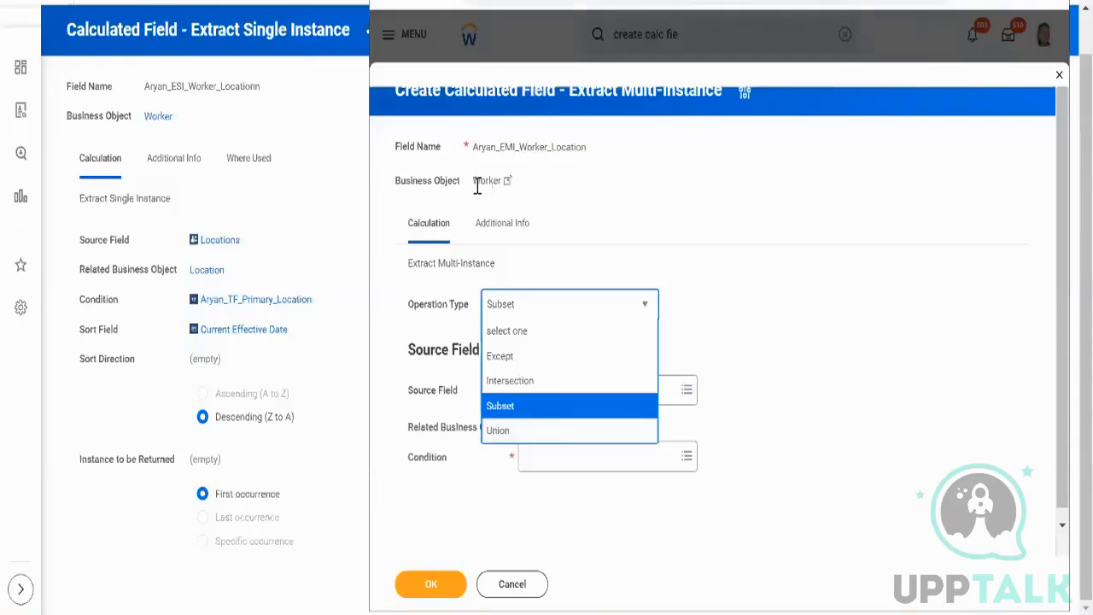
left_click(531, 412)
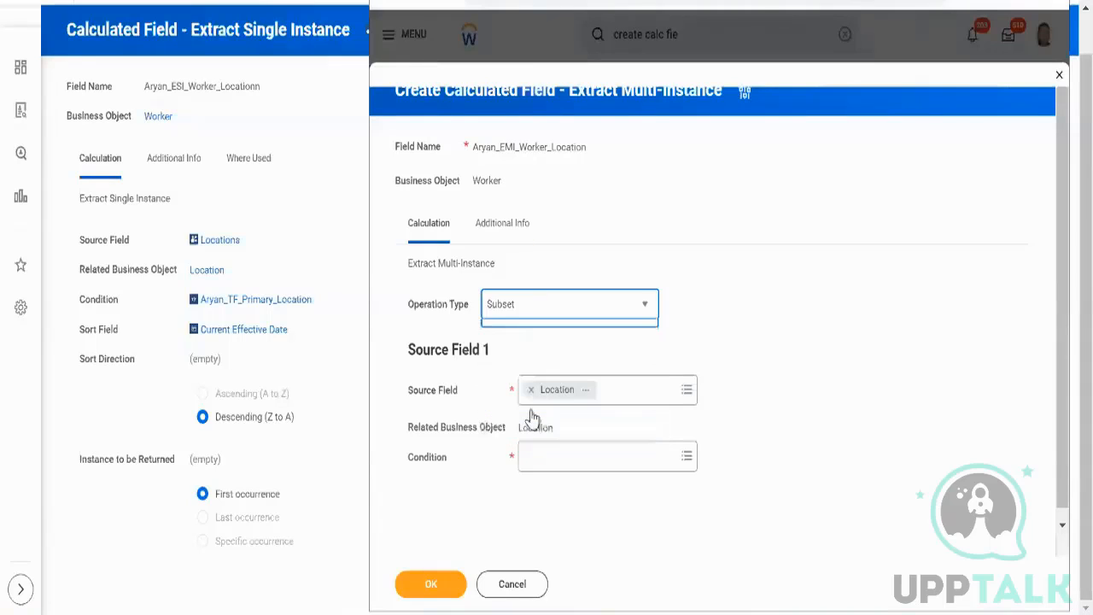
left_click(575, 312)
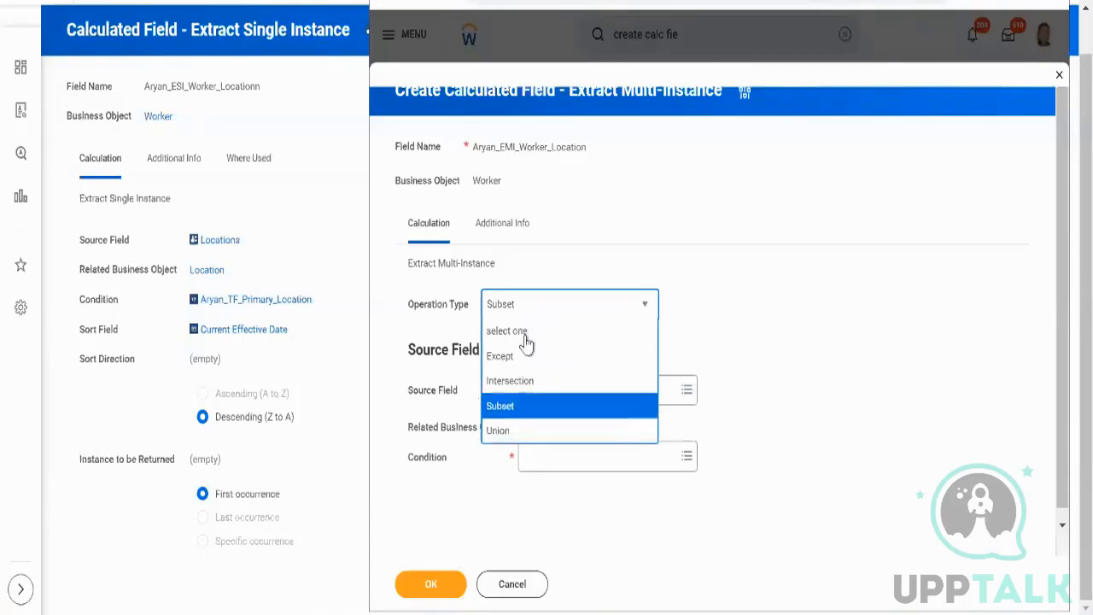
left_click(519, 433)
scroll(725, 346, "down", 3)
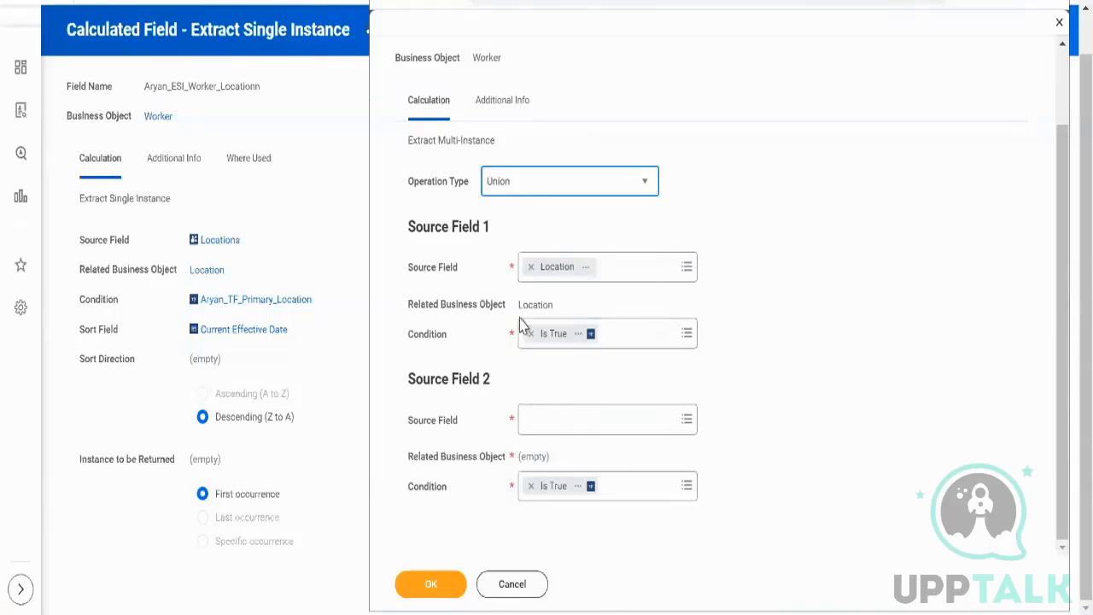
left_click(636, 189)
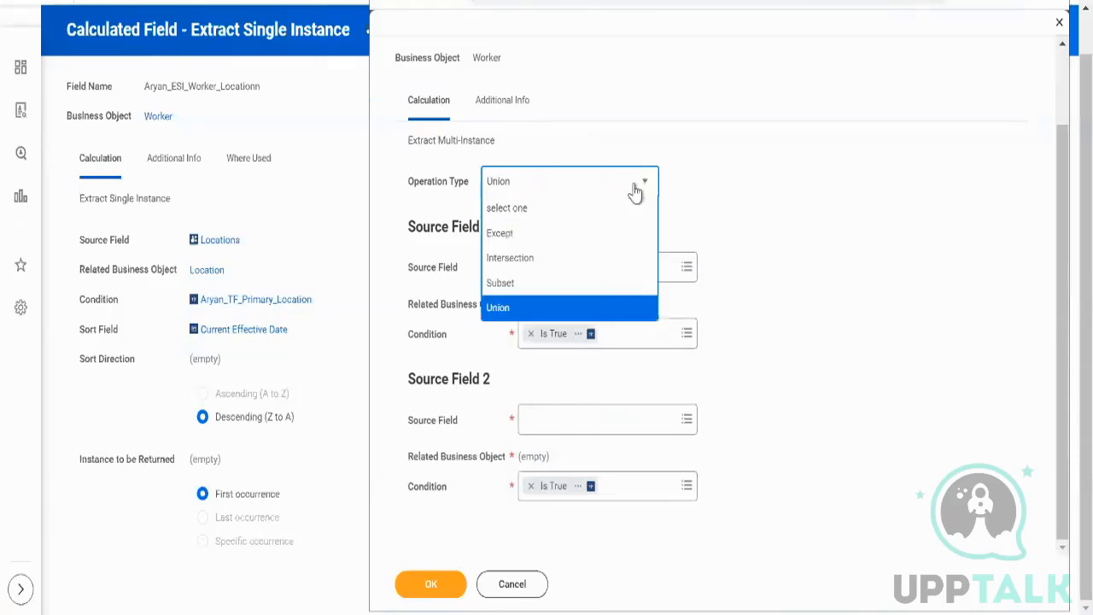
left_click(510, 263)
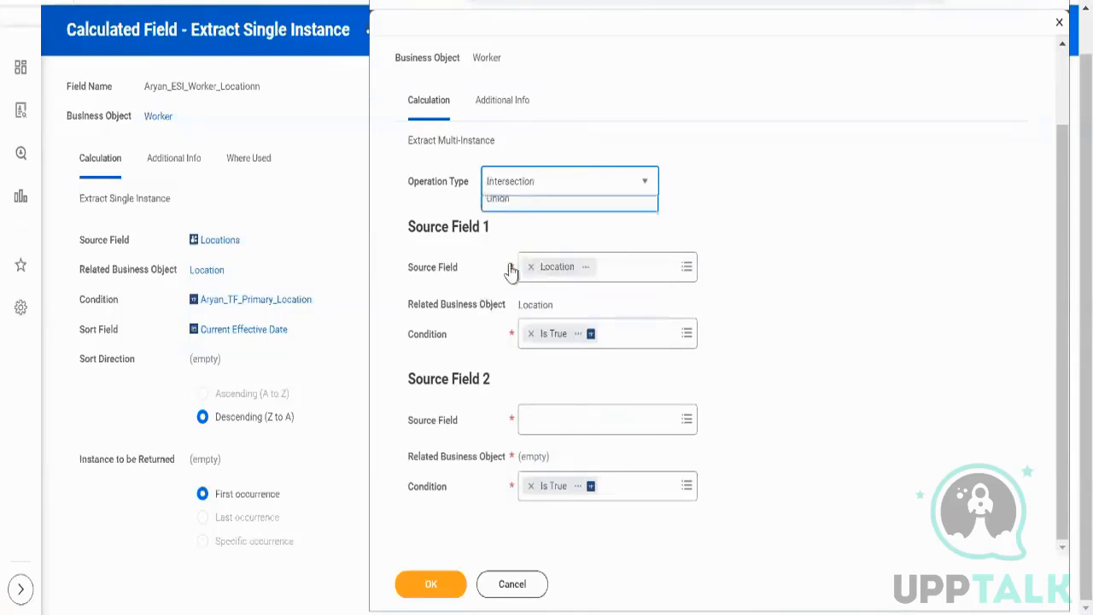
left_click(518, 191)
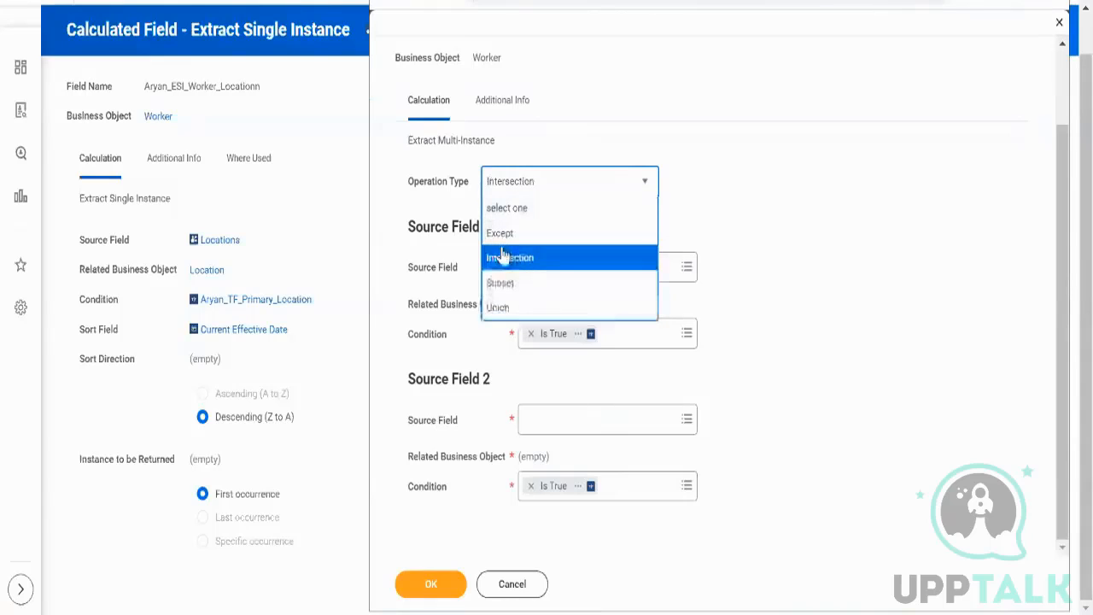
left_click(513, 230)
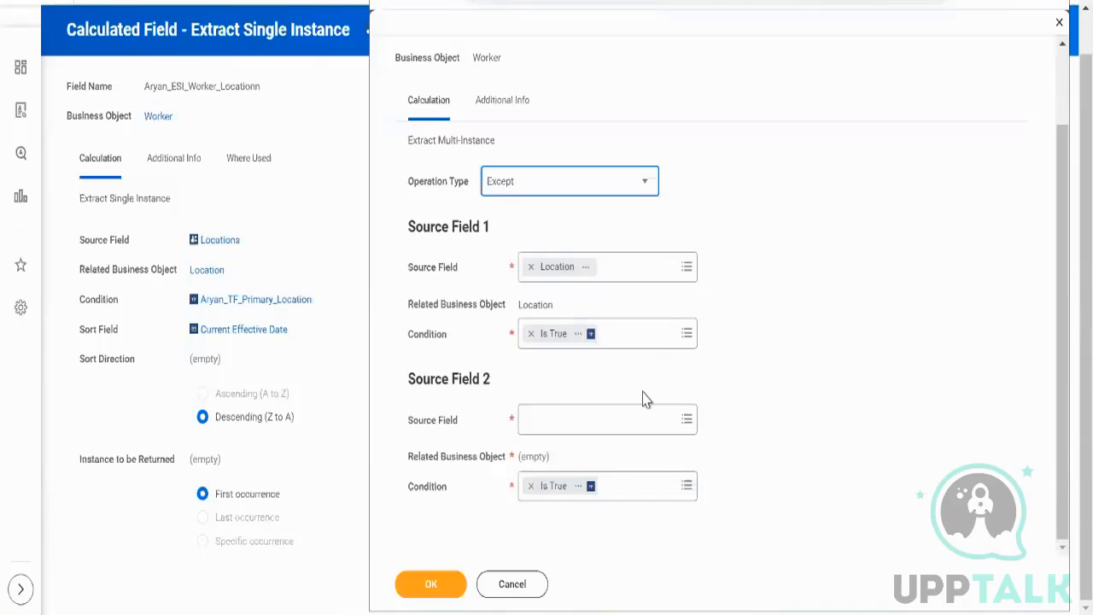
left_click(569, 190)
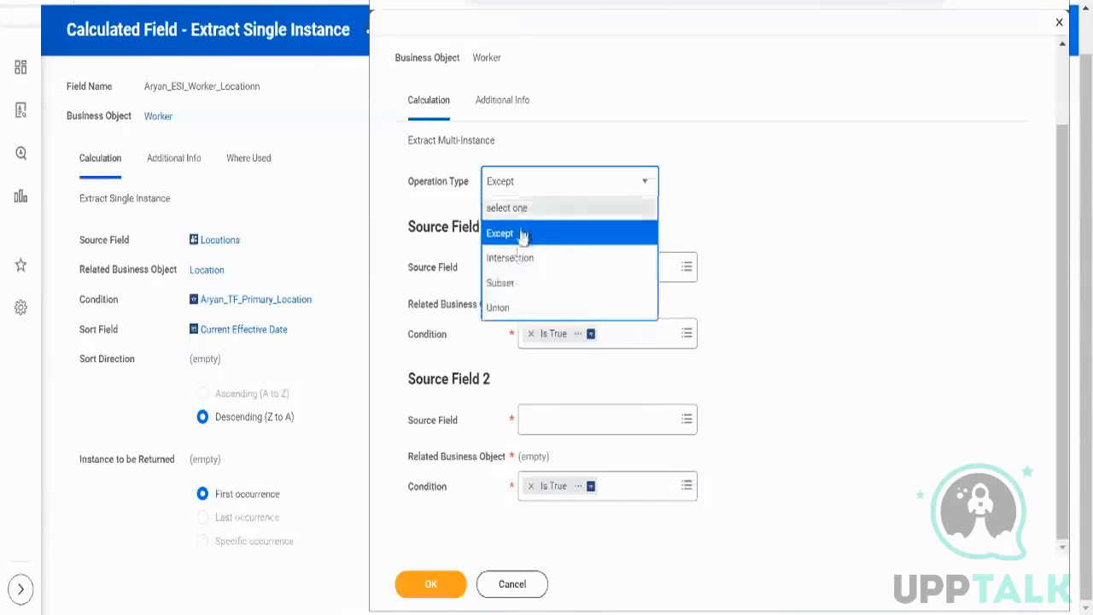
left_click(515, 282)
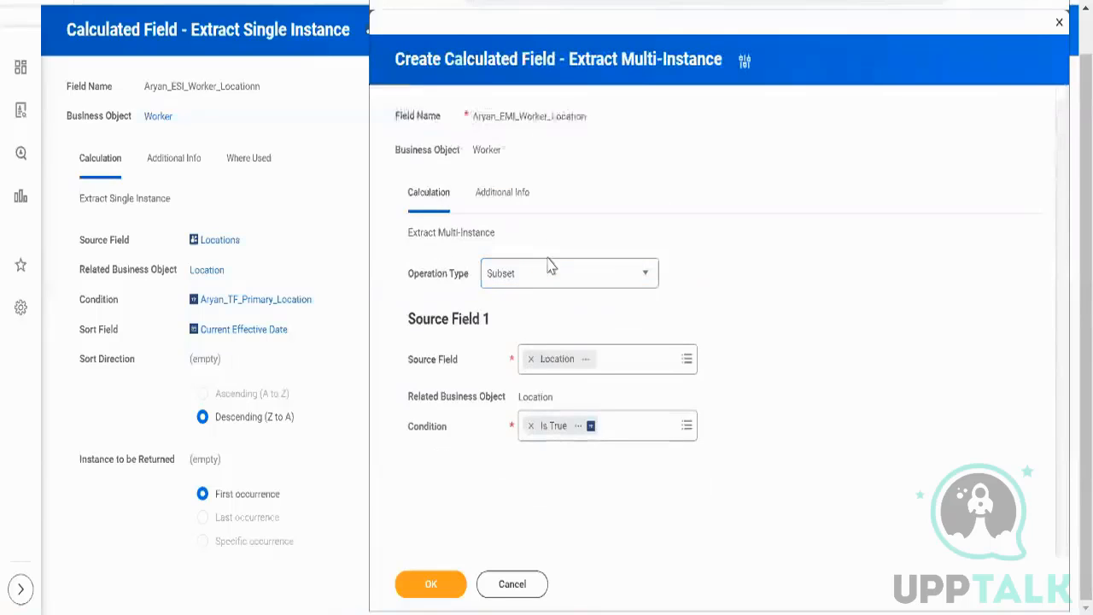
left_click(548, 280)
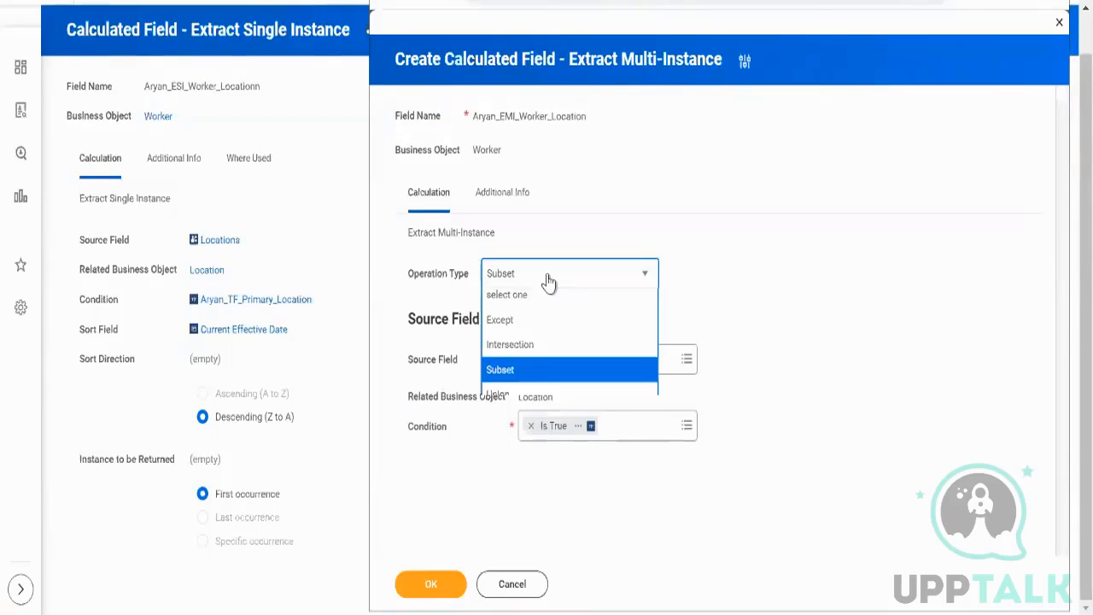
left_click(549, 281)
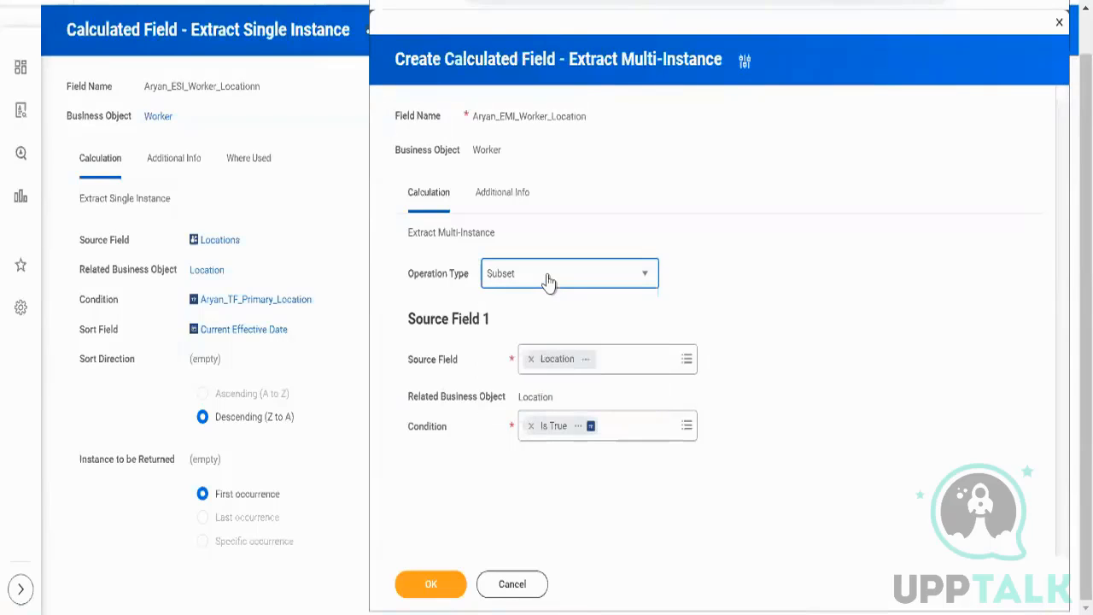
Set Source Field 1's condition to the Aryan_TF_Primary_Location calculated field.
left_click(648, 427)
type("aryan_")
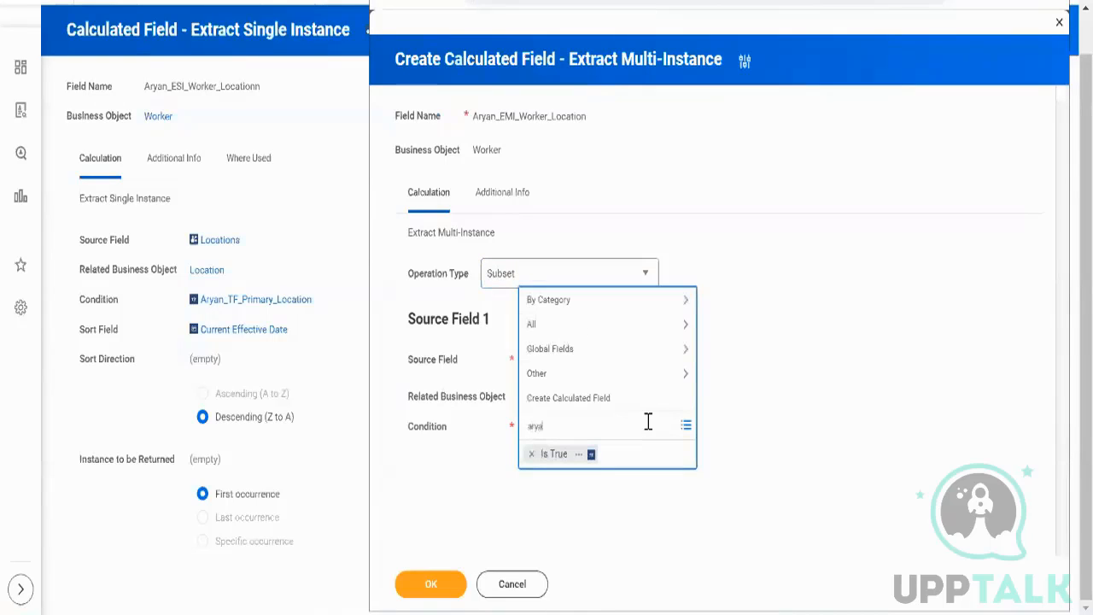
type("tf_prim")
key("Return")
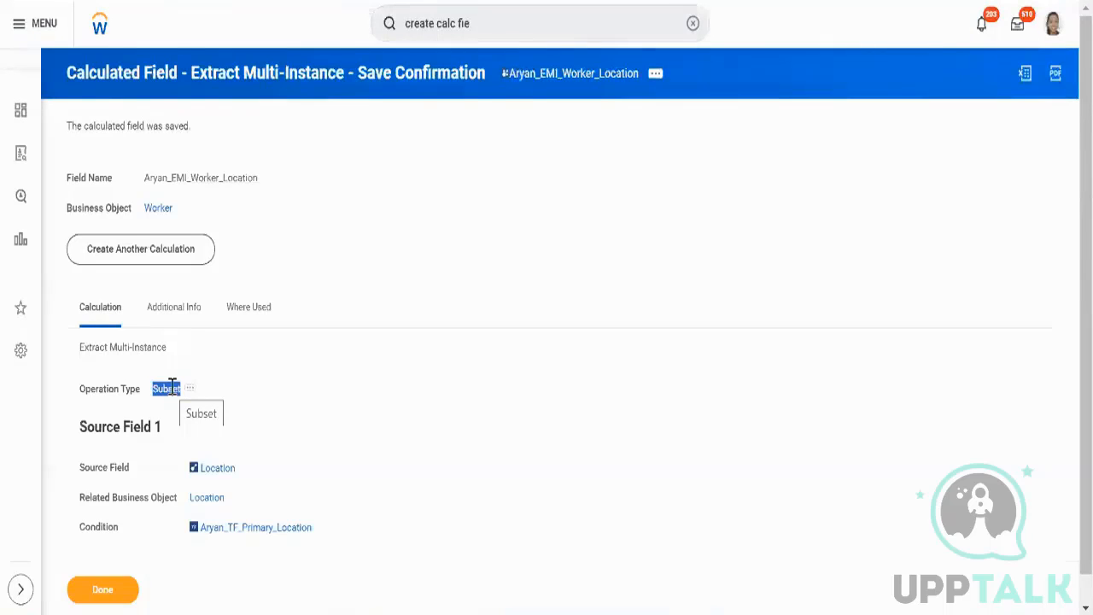
Copy the saved Aryan_EMI_Worker_Location field's name.
right_click(540, 76)
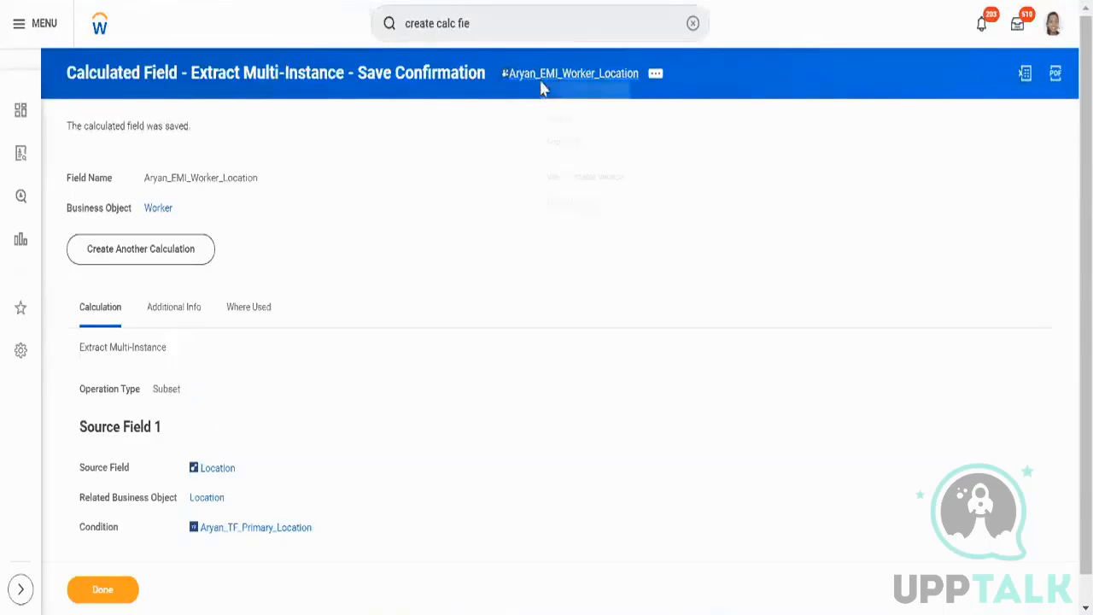
left_click(569, 141)
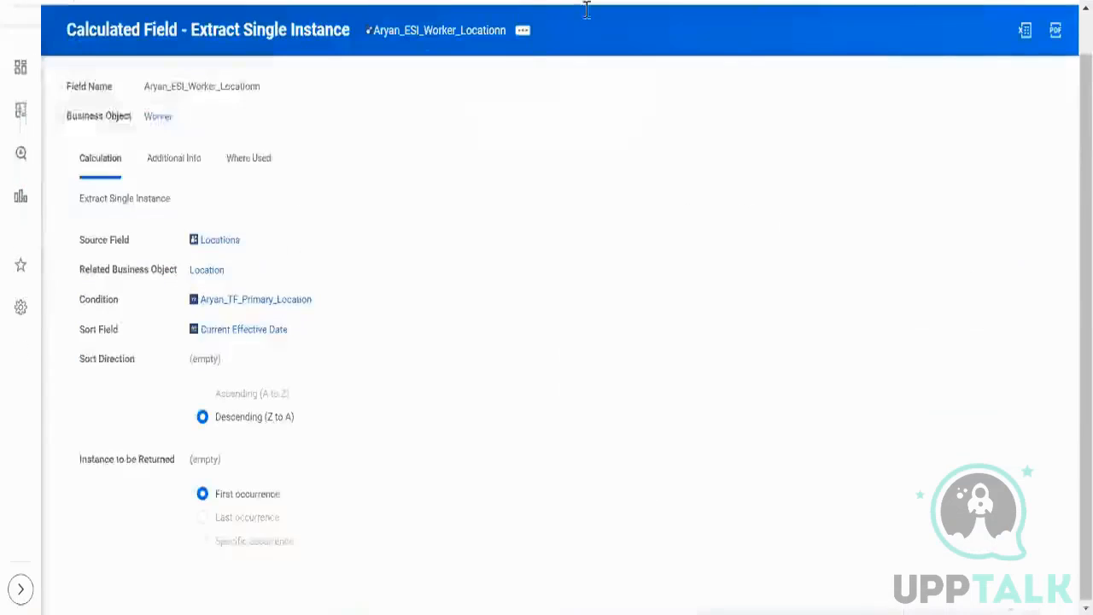
left_click(523, 30)
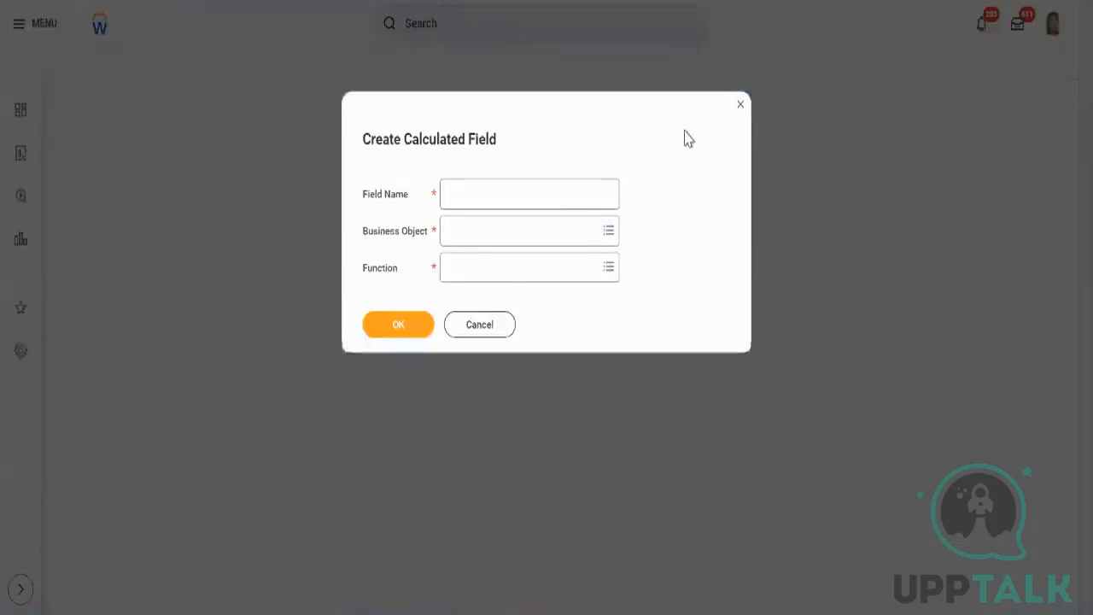
left_click(741, 105)
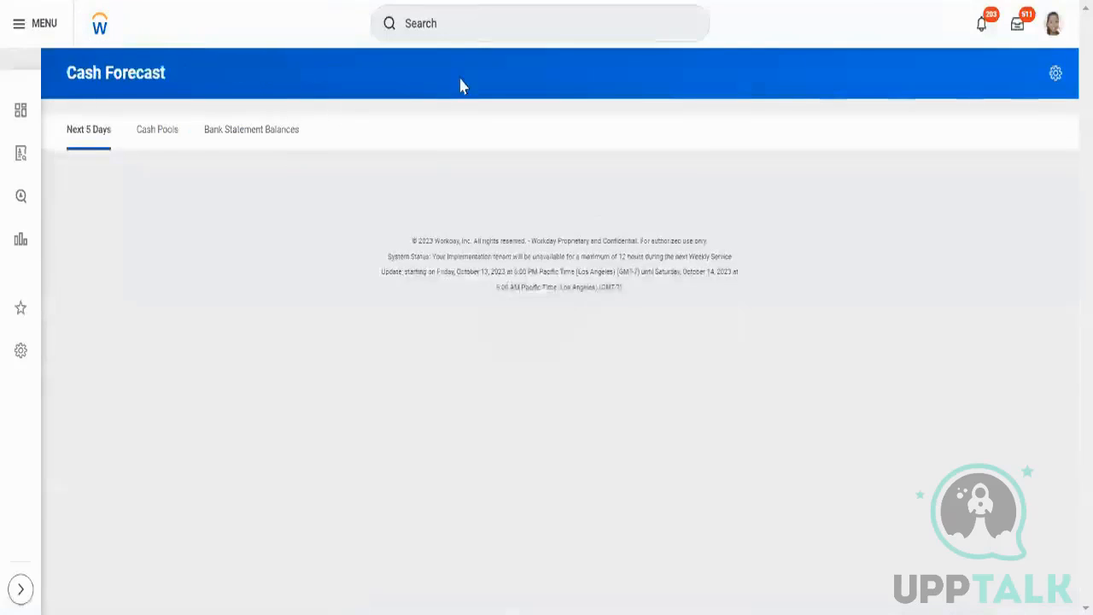
Search for field: Aryan_EMI_Worker_Location and open the matching result.
left_click(473, 32)
type("filed")
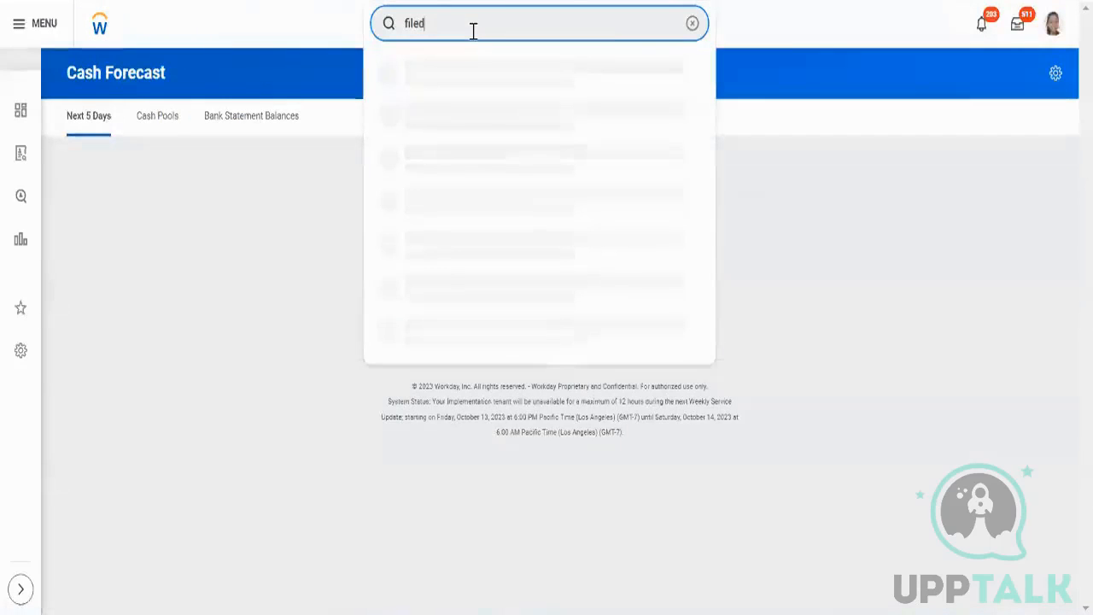
key("BackSpace")
key("BackSpace")
key("BackSpace")
key("BackSpace")
type("filed:")
key("BackSpace")
key("BackSpace")
key("BackSpace")
key("BackSpace")
key("BackSpace")
key("BackSpace")
type("field:")
type("Aryan_EMI_Worker_Location")
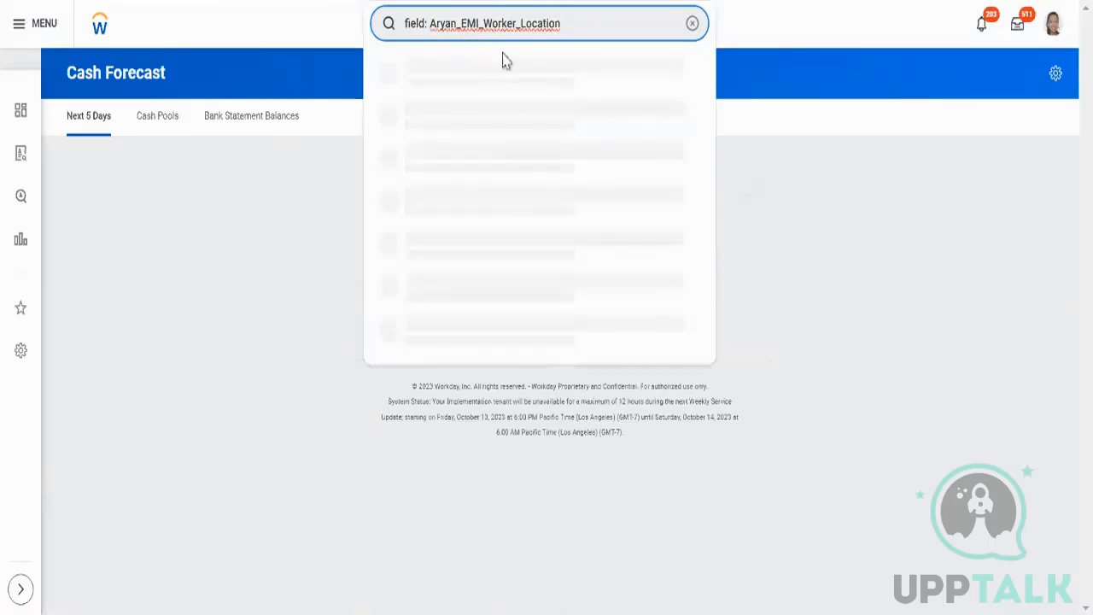
left_click(504, 65)
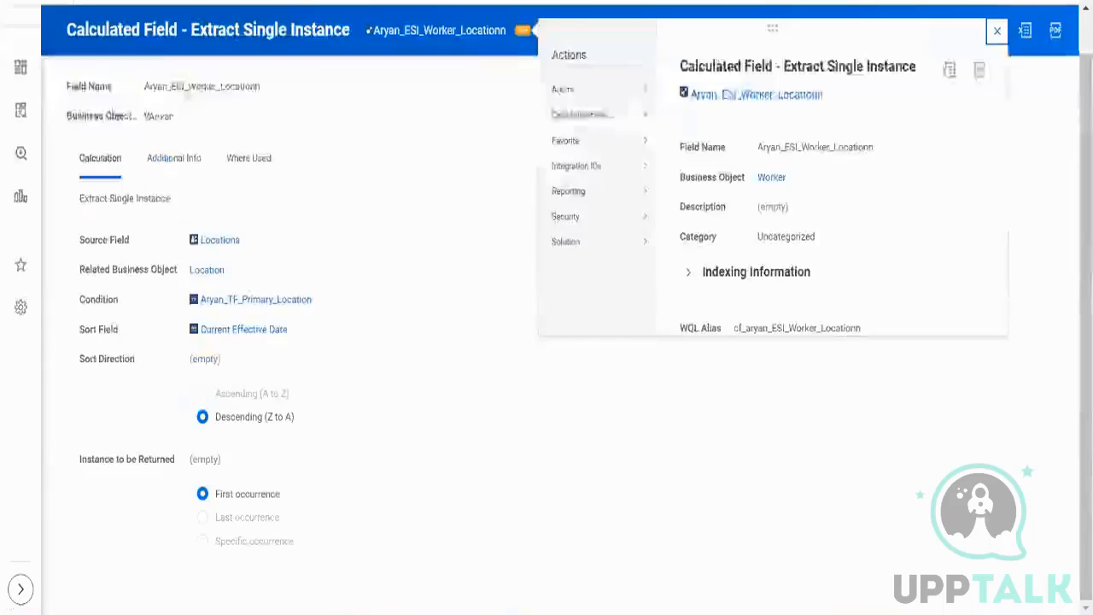
Try pasting the copied field name into the Aryan_ESI_Worker_Locationn field's Source Field in its edit form.
mouse_move(585, 122)
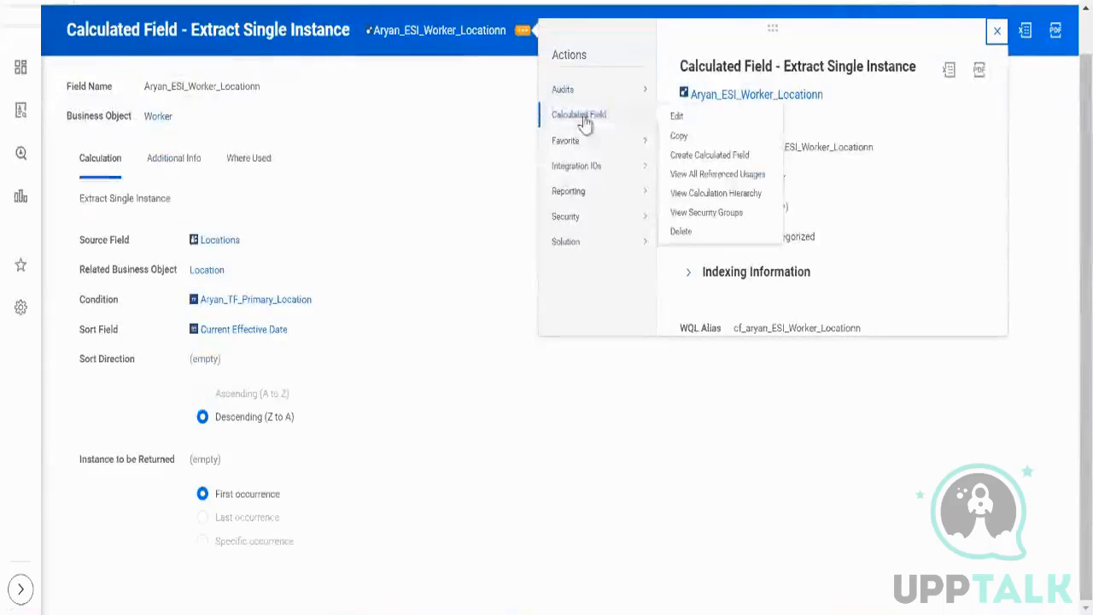
left_click(683, 129)
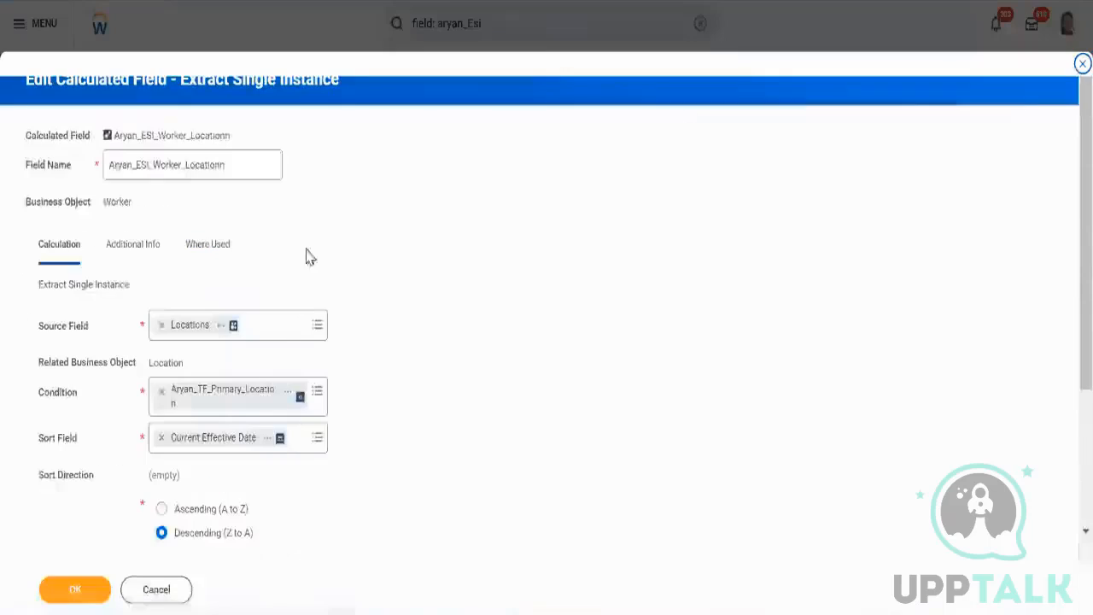
left_click(268, 335)
type("Aryan_FMI_Worker_Location")
key("Return")
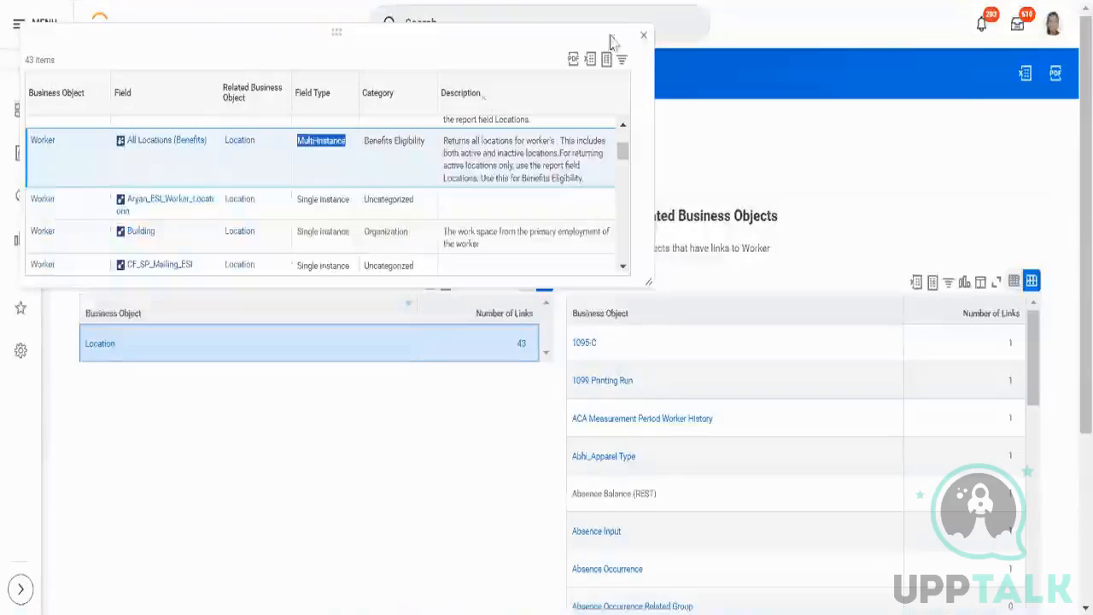
Examine the Worker object's links to Location, comparing the field types of the EMI and ESI calculated fields.
left_click(645, 39)
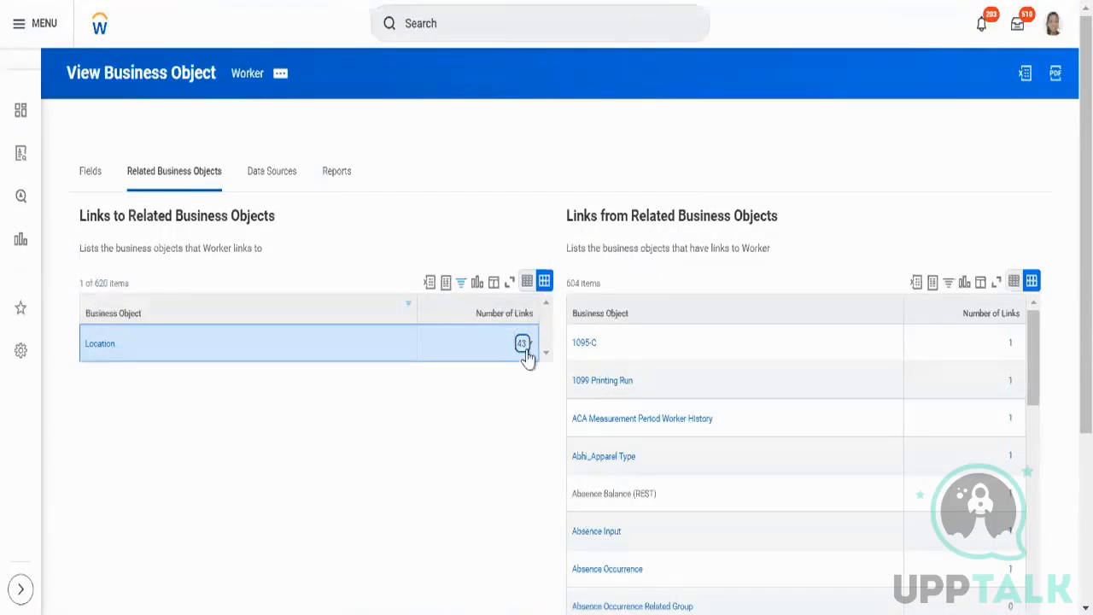
left_click(523, 345)
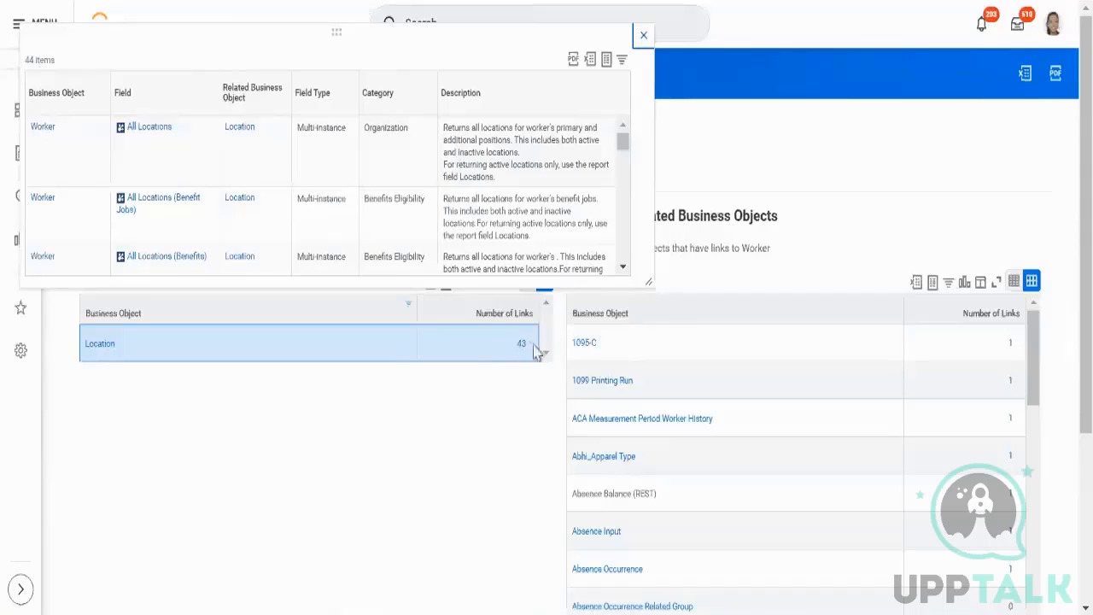
scroll(419, 159, "down", 3)
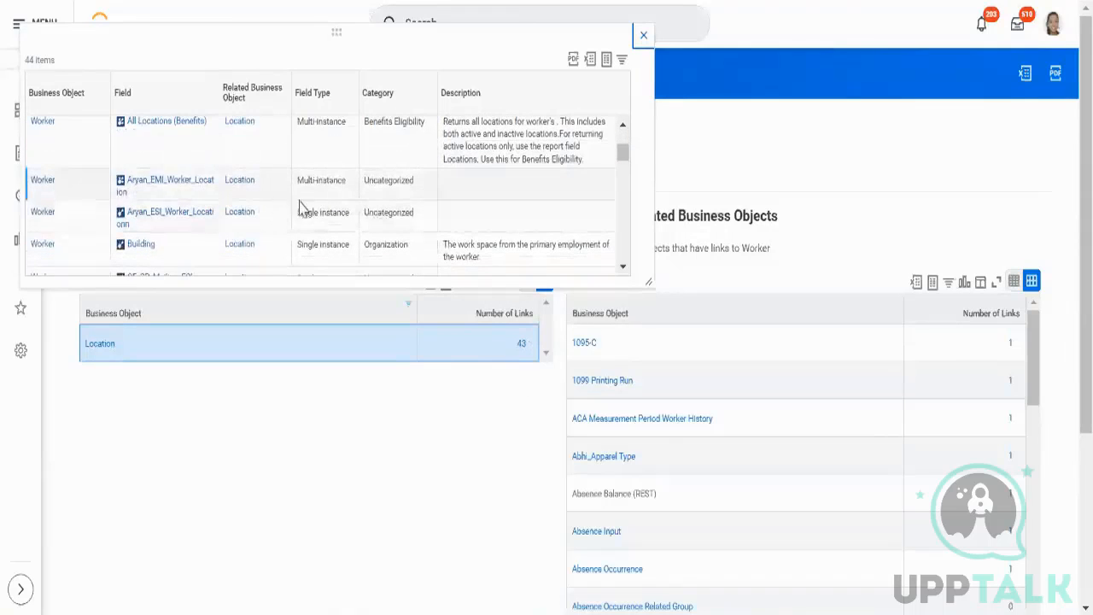
triple_click(332, 185)
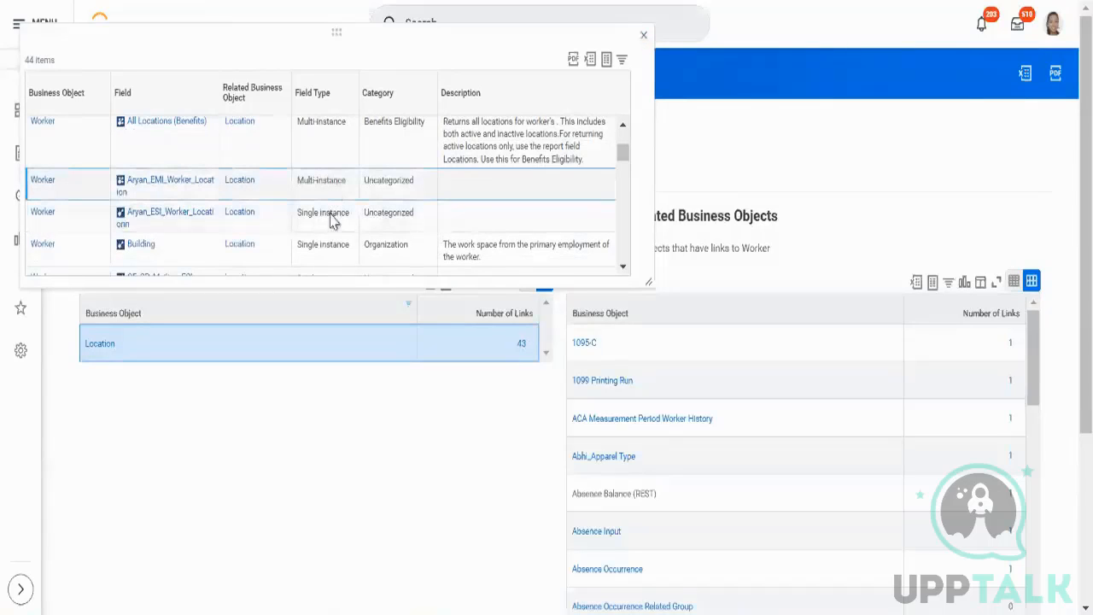
triple_click(335, 222)
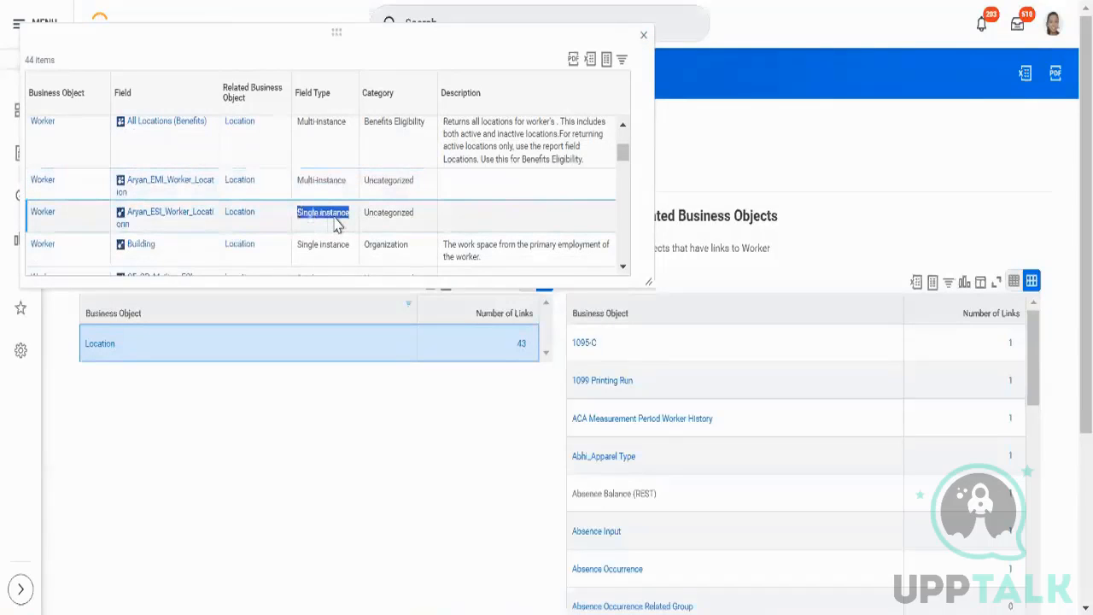
left_click(327, 195)
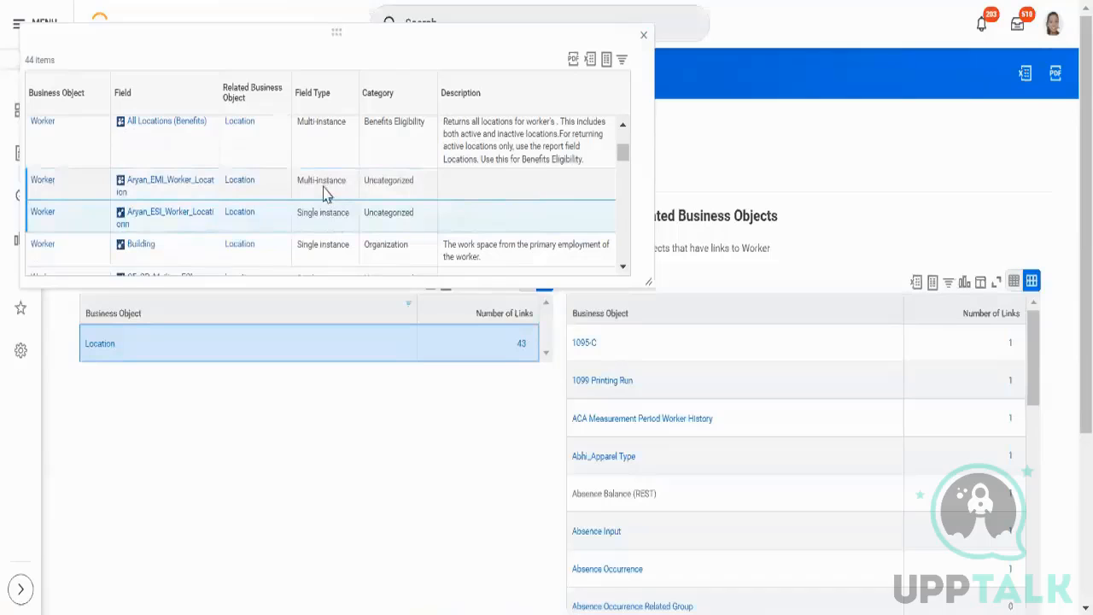
triple_click(327, 195)
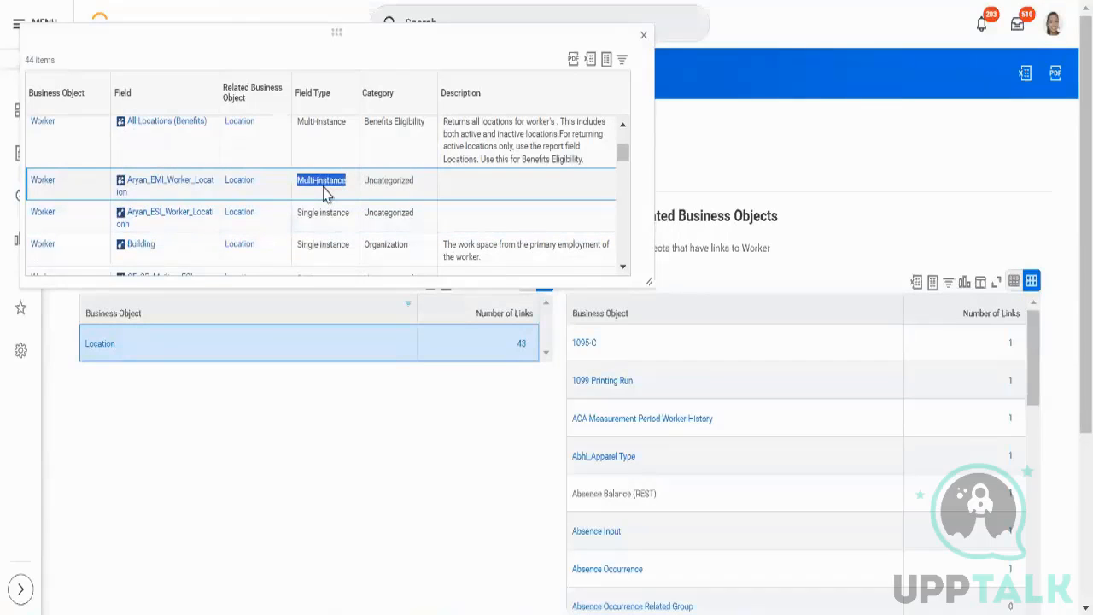